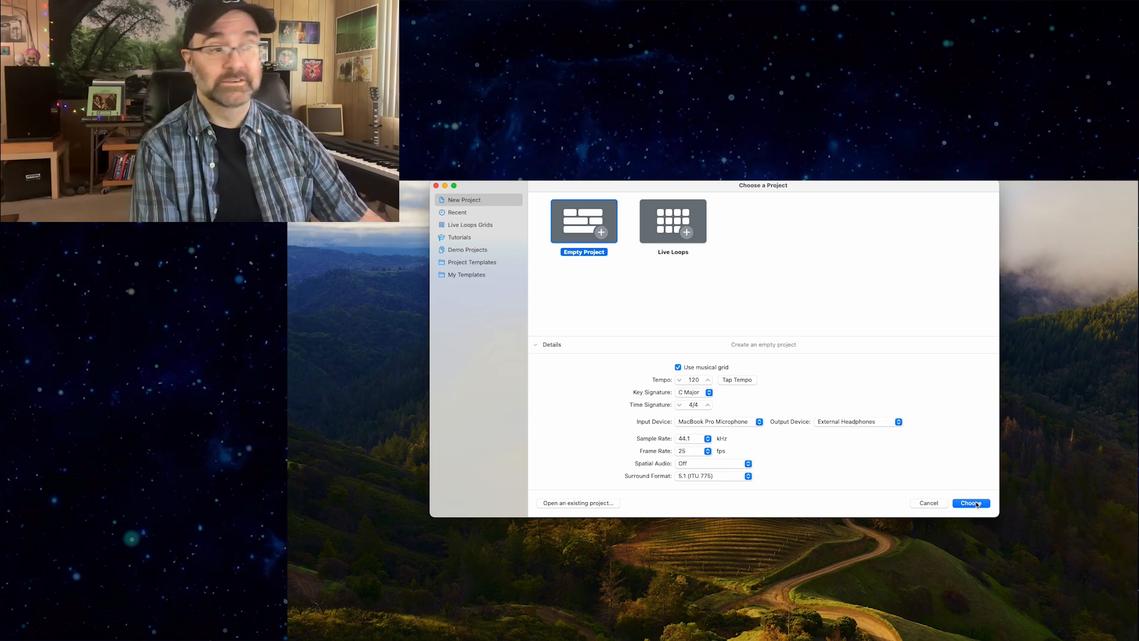
Create an empty project at 120 BPM in C Major, 4/4, with one Mic or Line audio track.
left_click(971, 503)
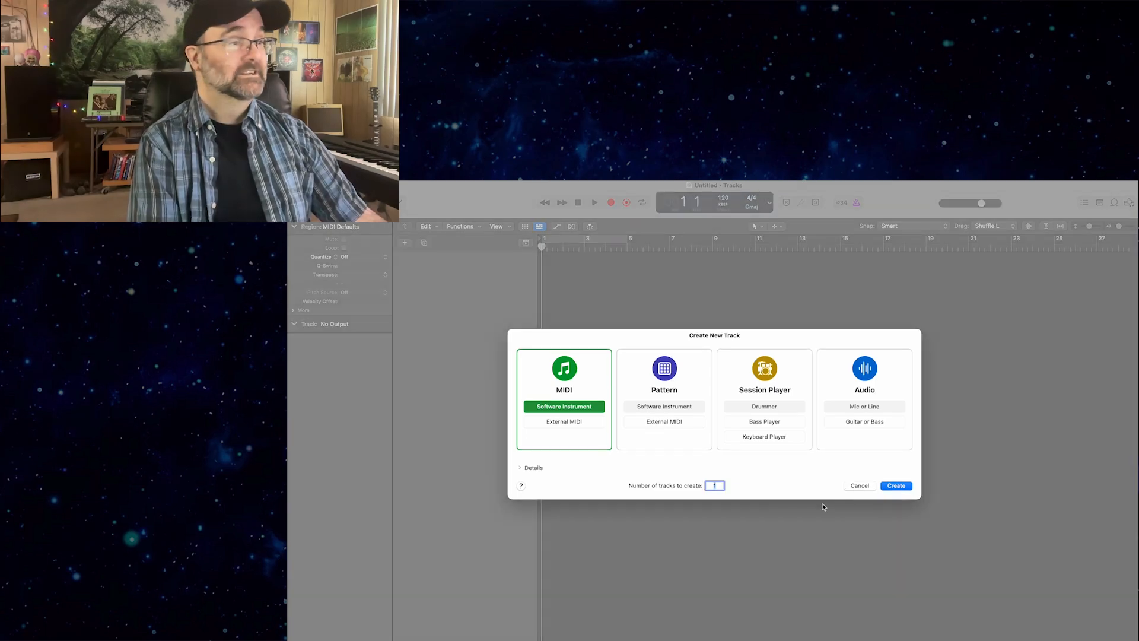
left_click(665, 377)
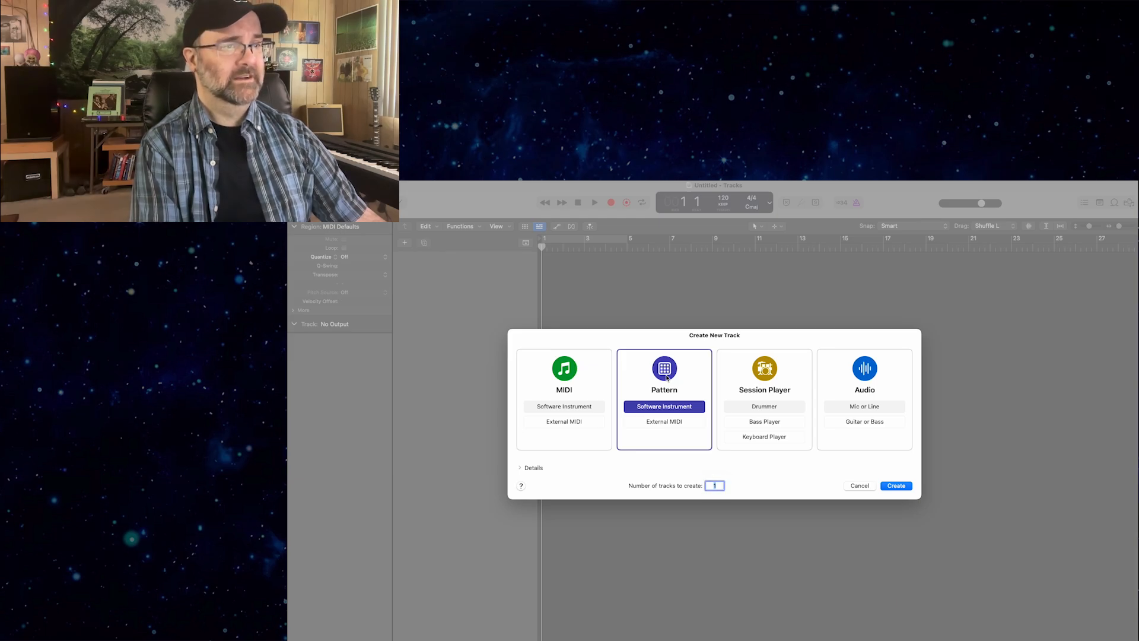
left_click(863, 382)
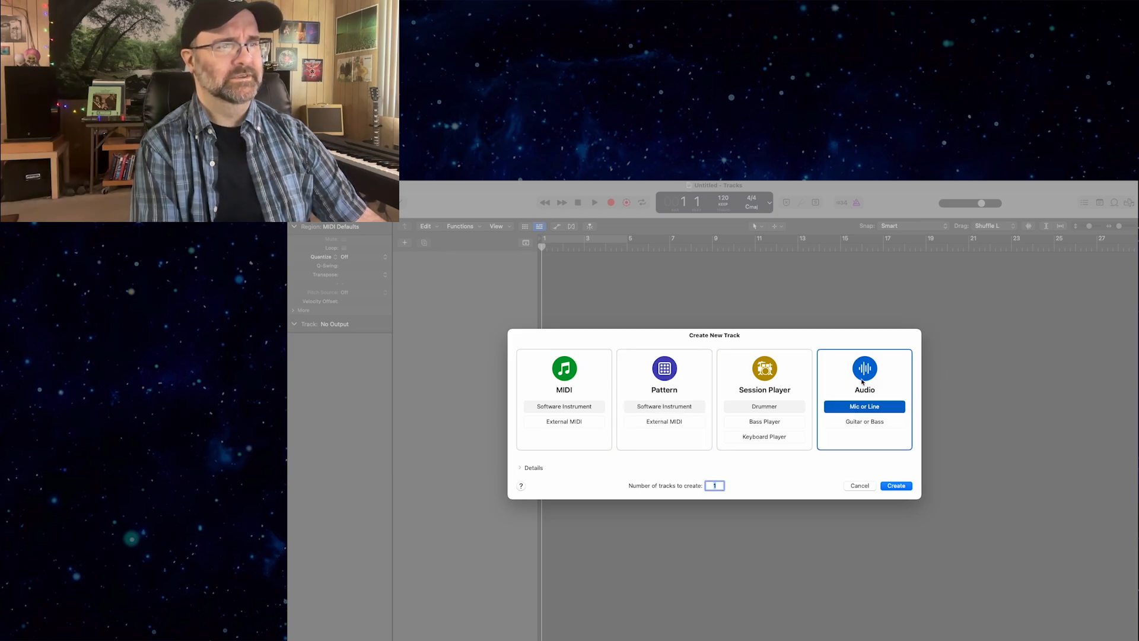
left_click(896, 486)
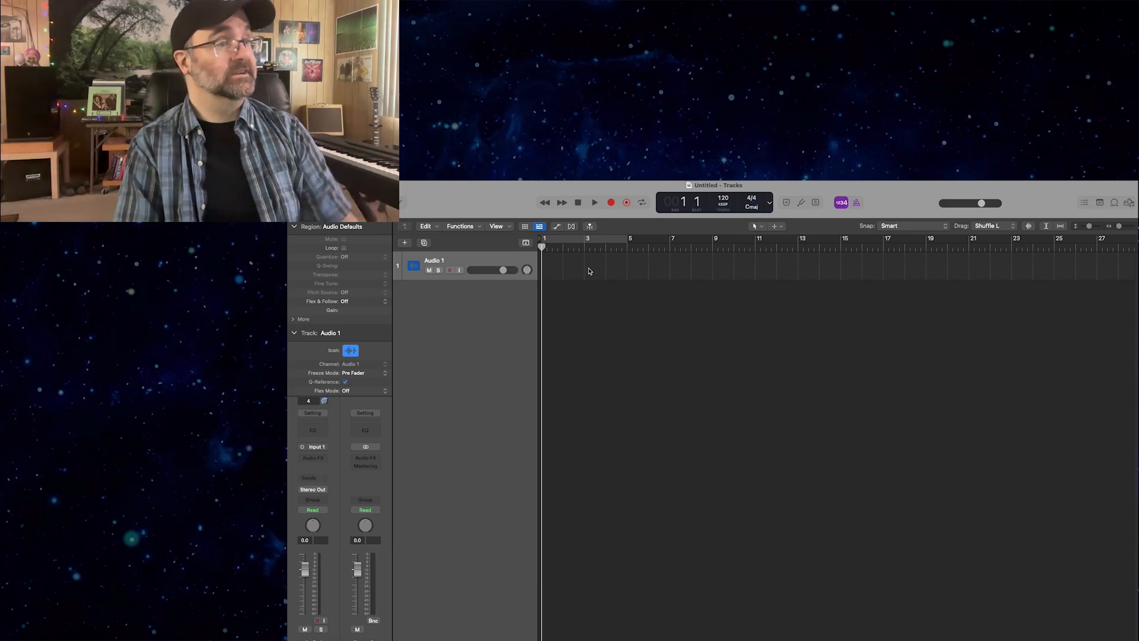
Save the project as "Logic Pro Demo - Songwriting" in the Logic folder.
key("super+s")
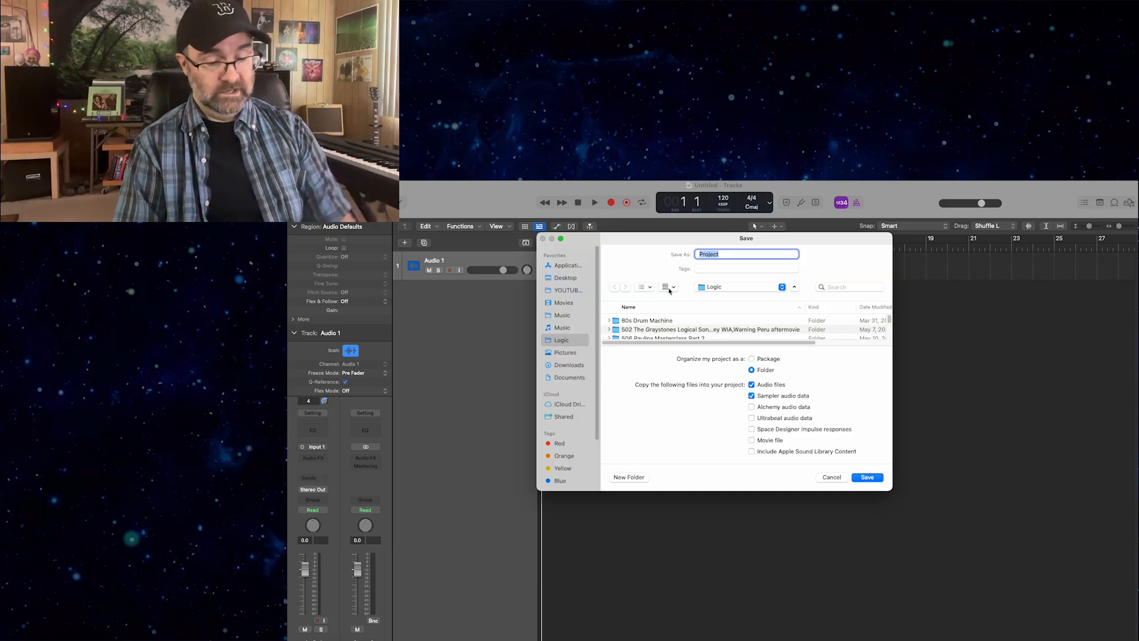
type("Lo")
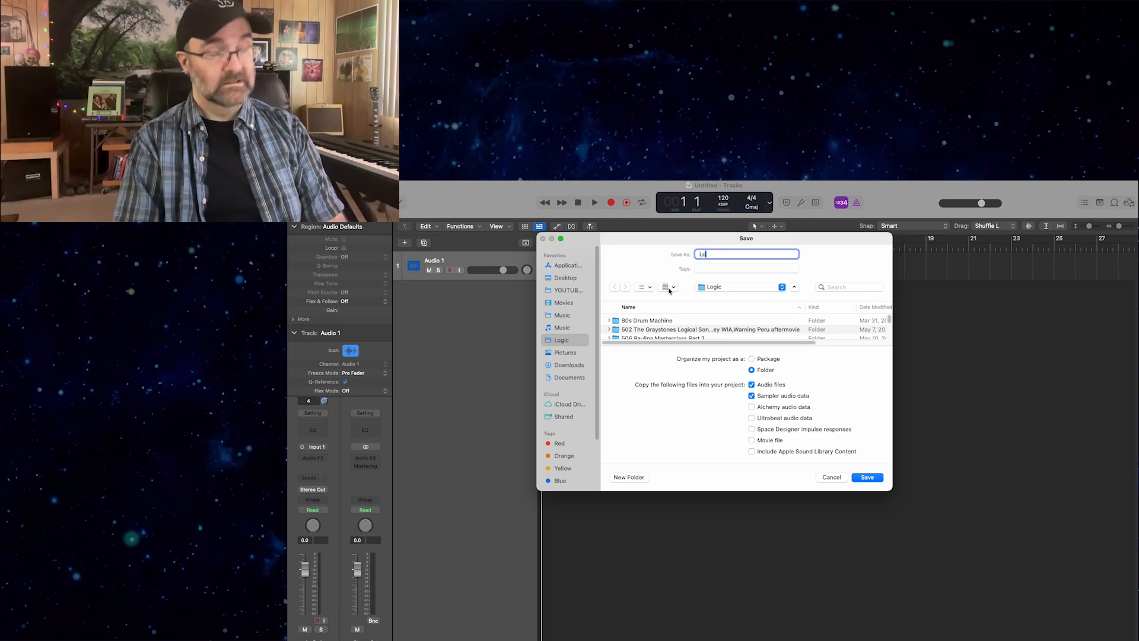
type("gic Pro Demo")
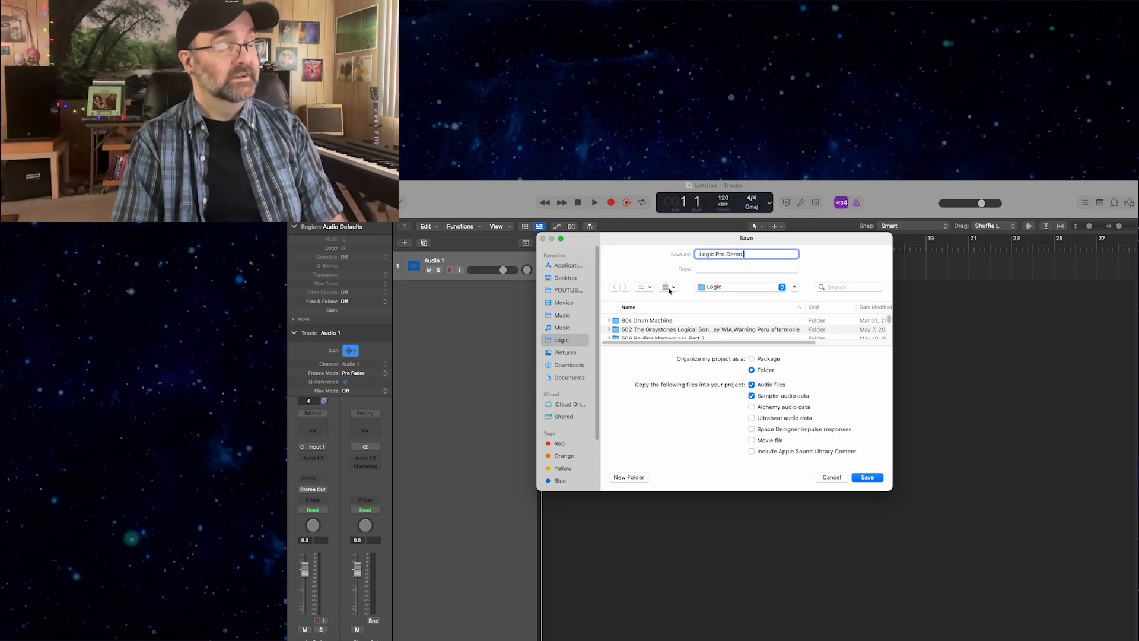
type(" - Songwriting")
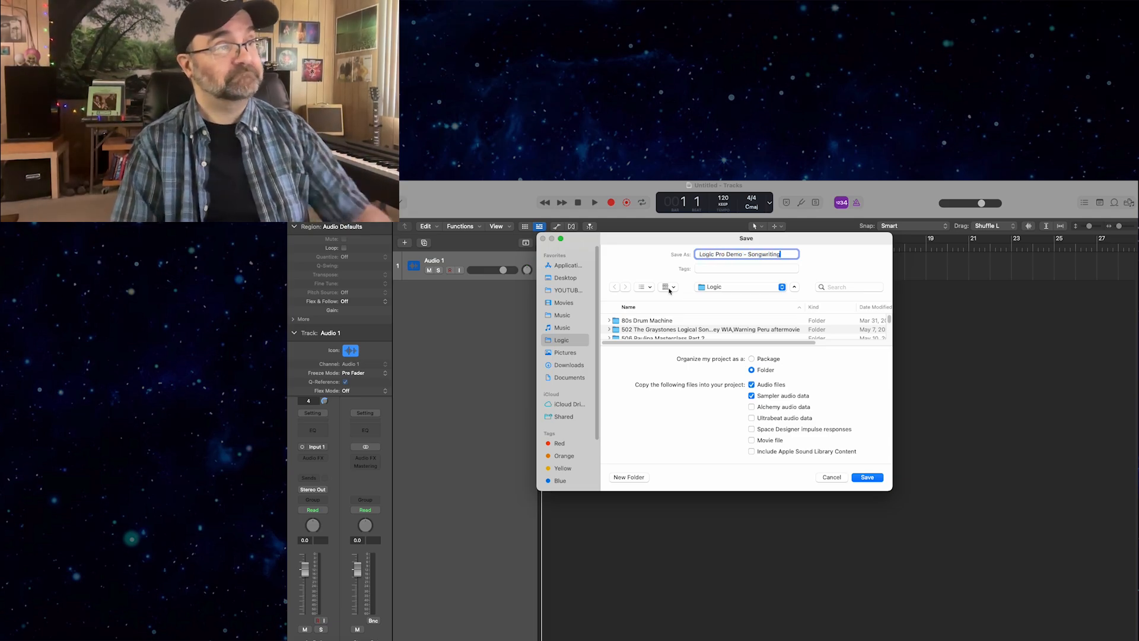
key("Return")
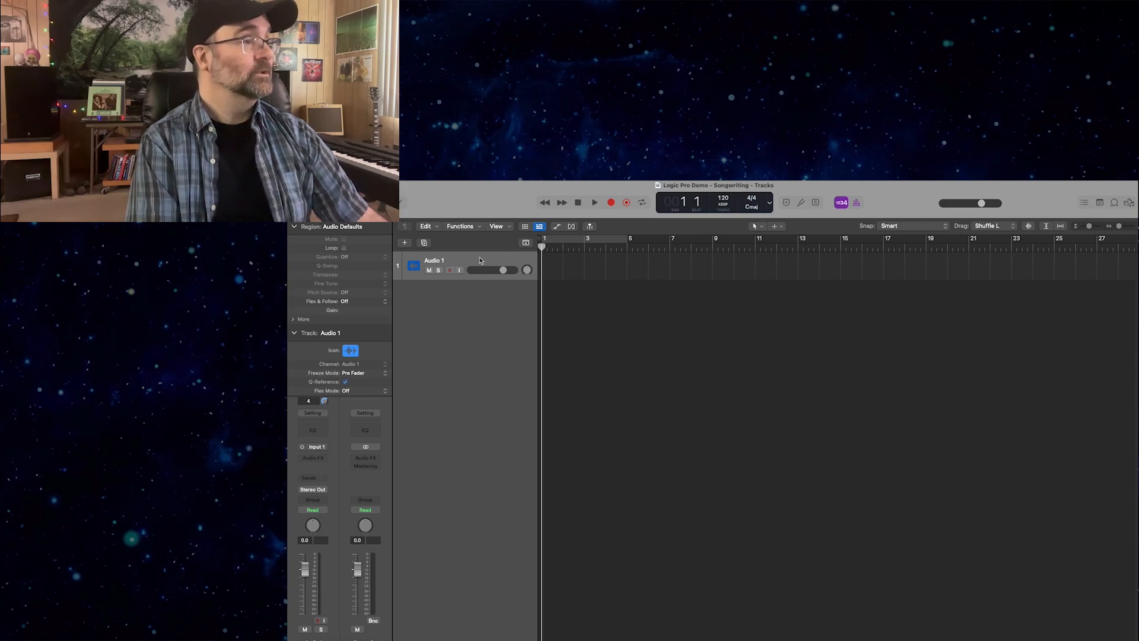
Add one Pattern track using a software instrument.
left_click(405, 242)
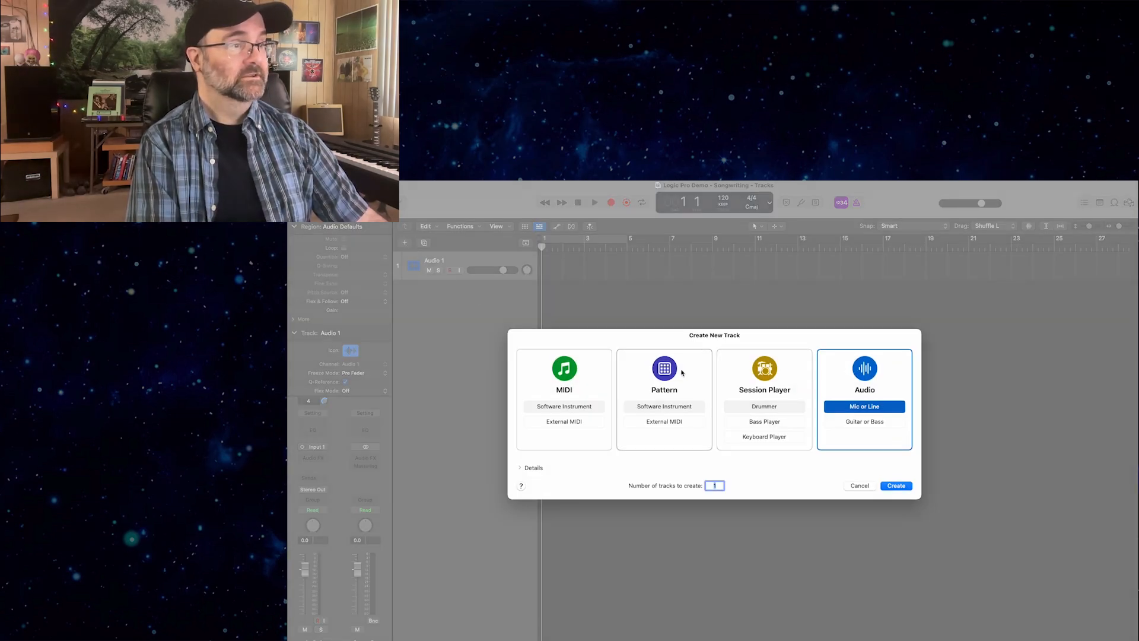
left_click(658, 407)
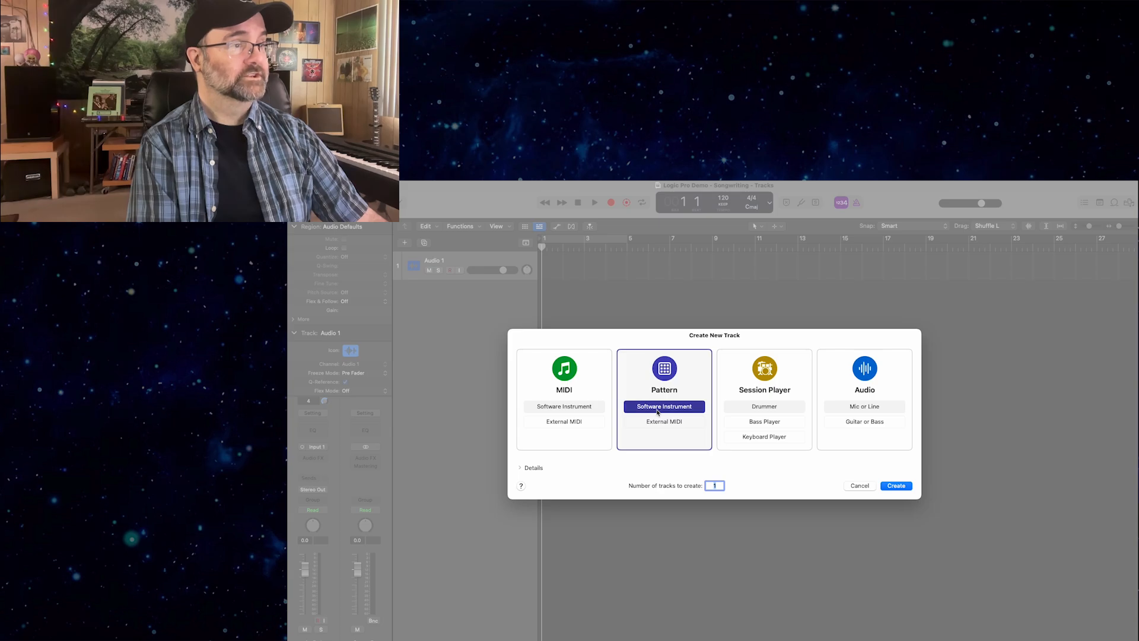
left_click(893, 487)
left_click(884, 492)
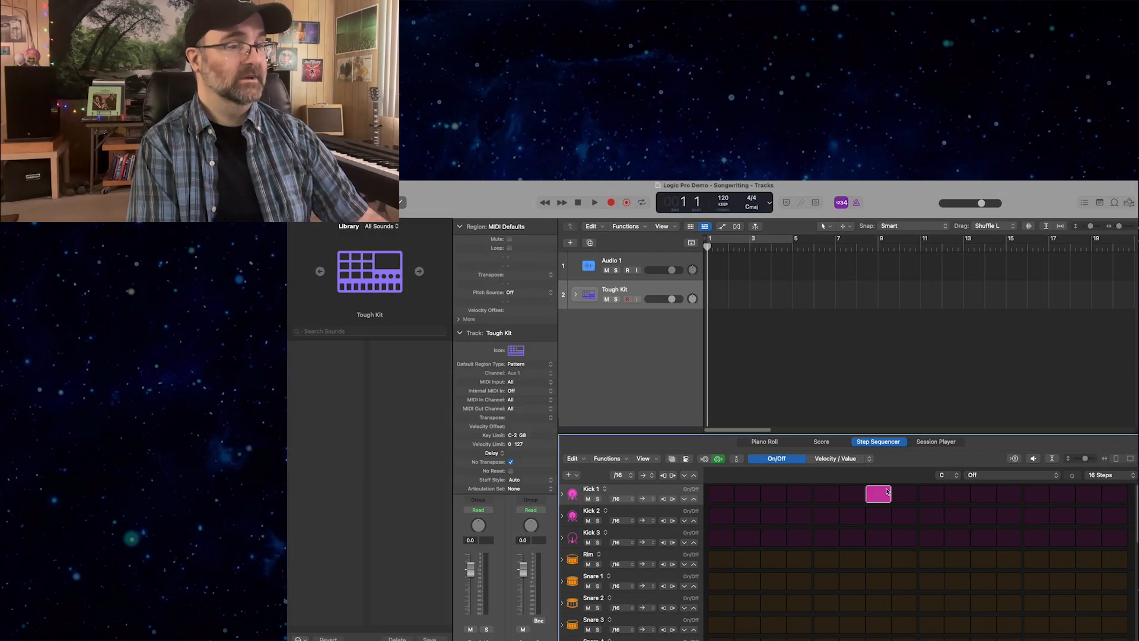
left_click(800, 494)
left_click(746, 495)
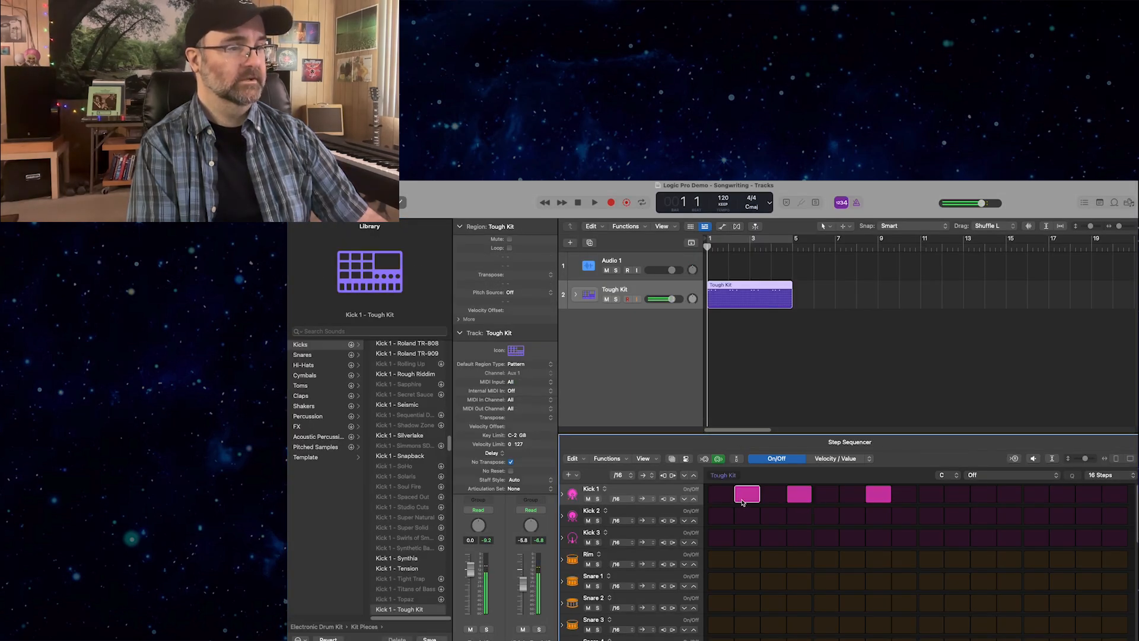
left_click(746, 494)
left_click(799, 495)
left_click(878, 493)
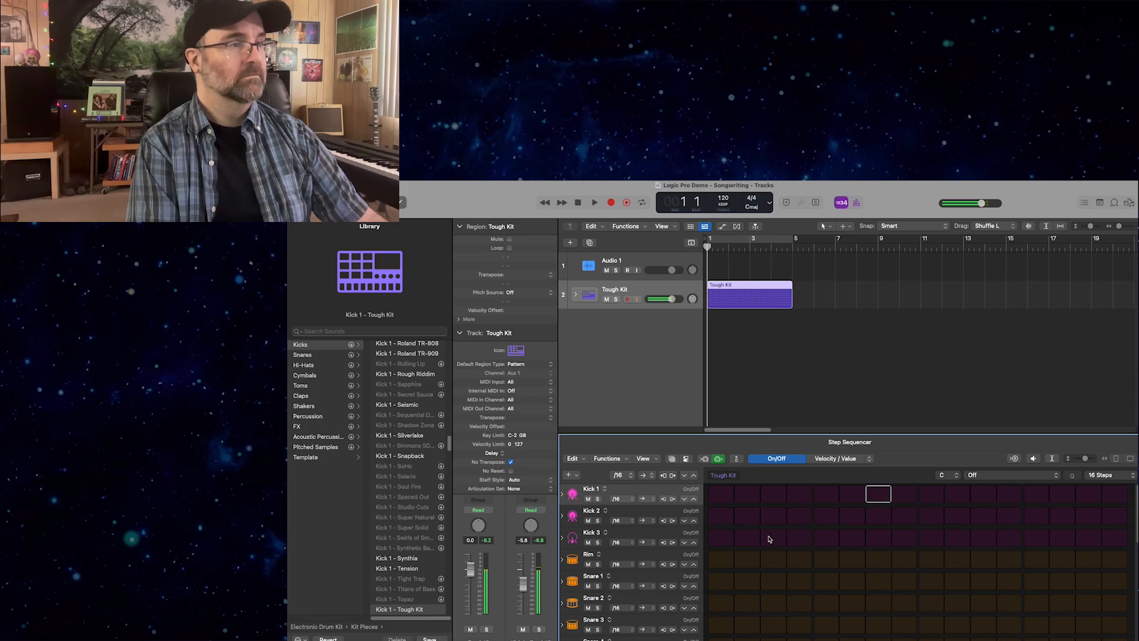
Program the Tough Kit pattern with Kick 3 hits on steps 1 and 3 and Rim hits on steps 2 and 4.
left_click(766, 540)
left_click(766, 541)
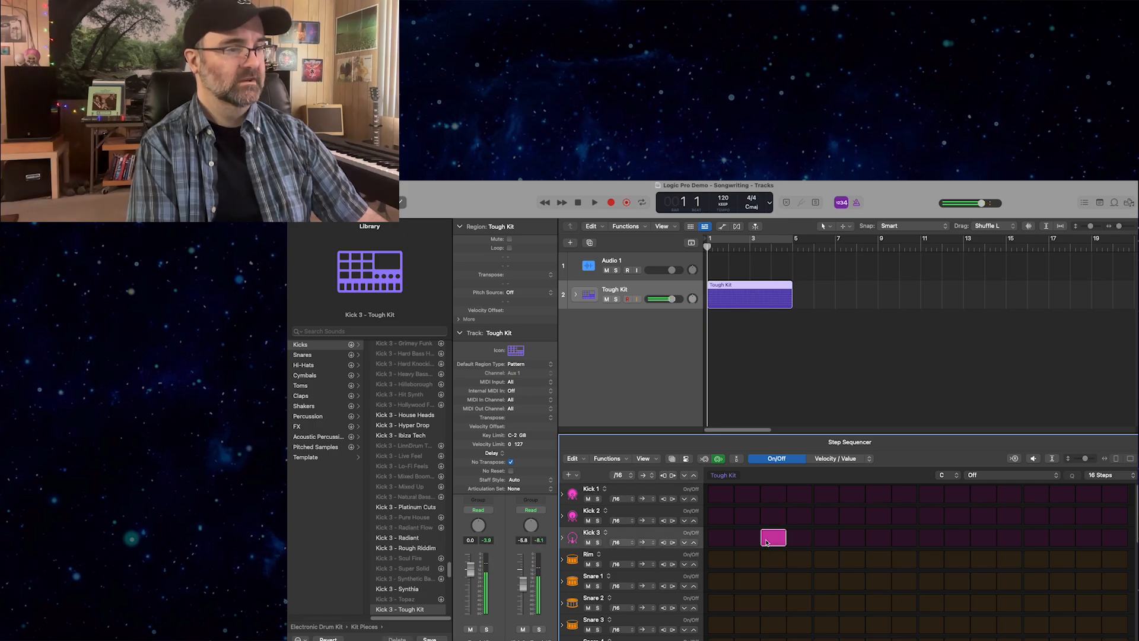
left_click(766, 541)
left_click(766, 541)
left_click(768, 559)
left_click(769, 539)
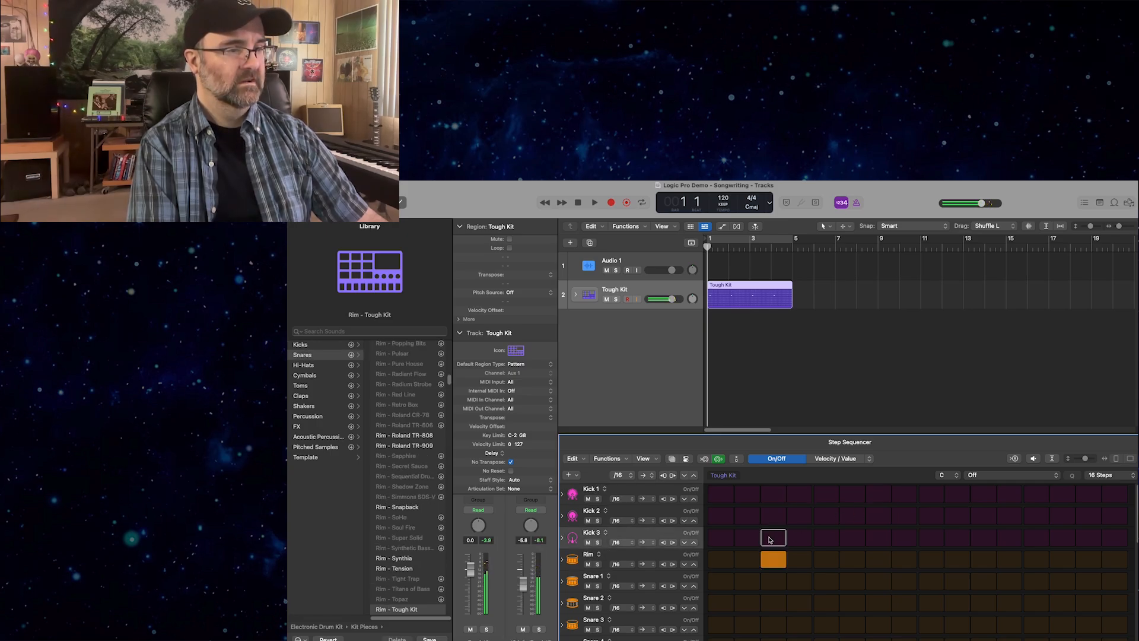
left_click(795, 558)
left_click(774, 558)
left_click(768, 538)
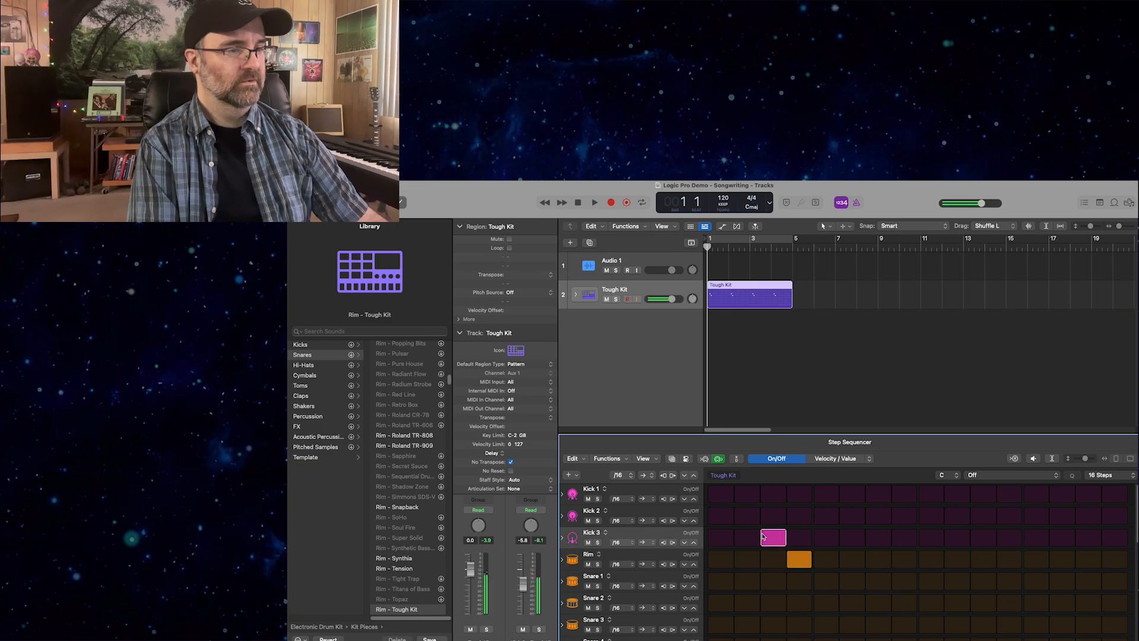
left_click(749, 560)
left_click(713, 536)
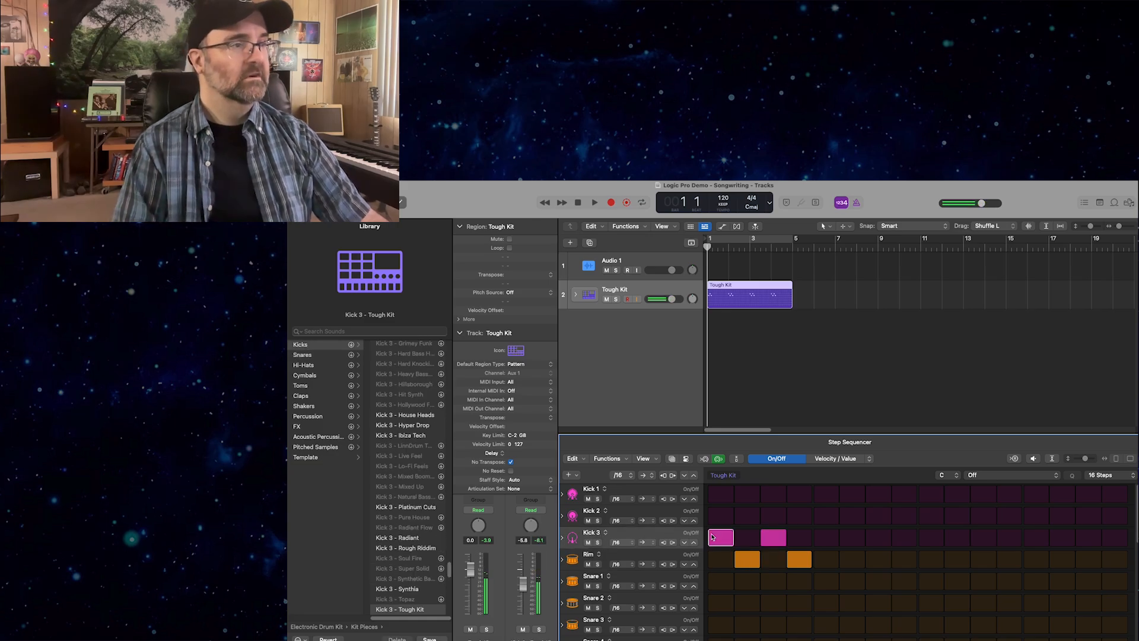
Remove the Rim hit on step 2 and play back the Tough Kit pattern.
key("space")
key("space")
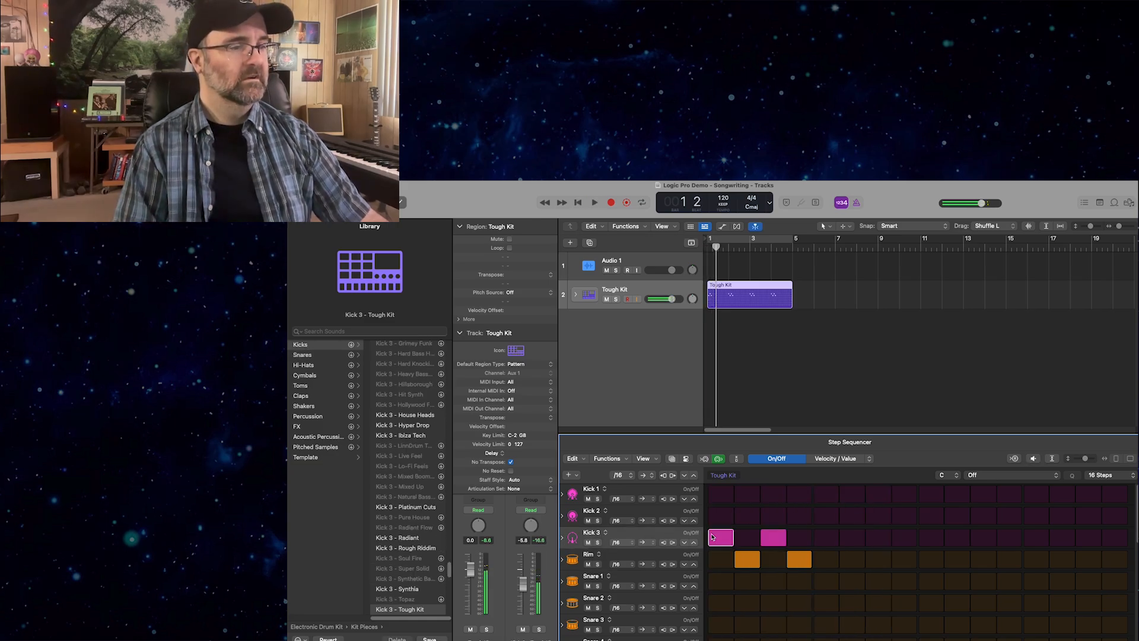
left_click(752, 557)
key("space")
key("space")
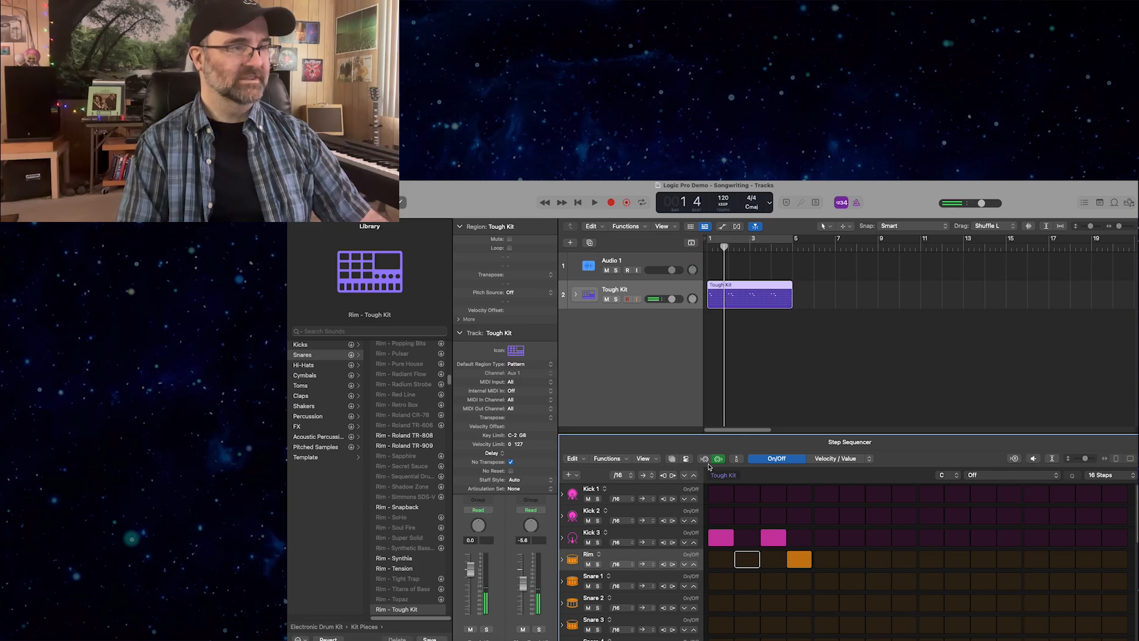
key("Up")
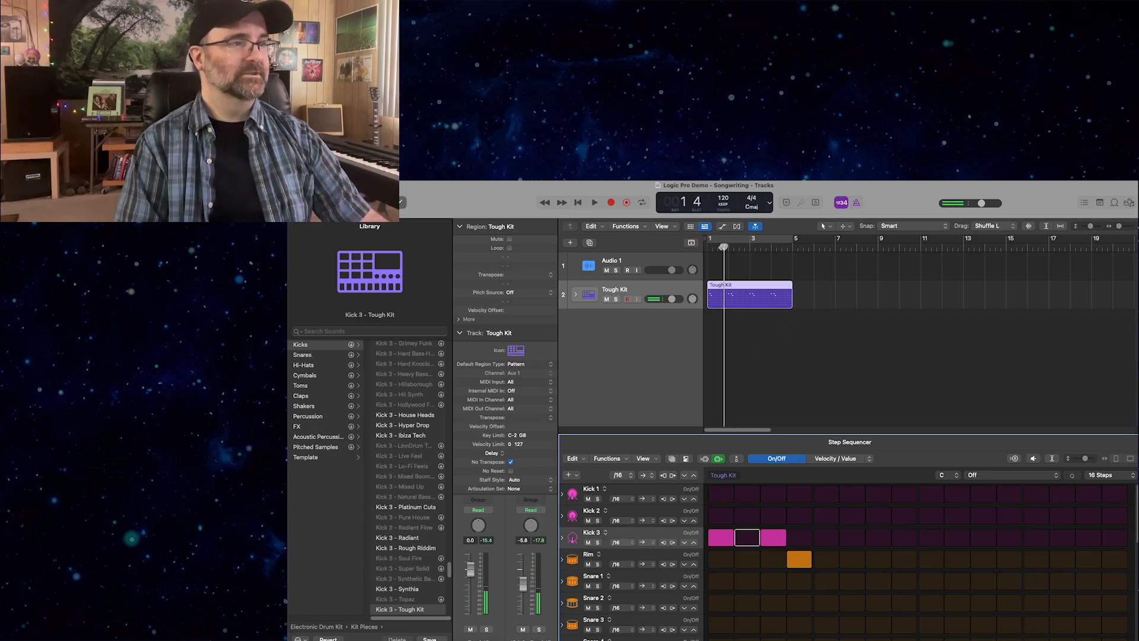
left_click(671, 246)
key("space")
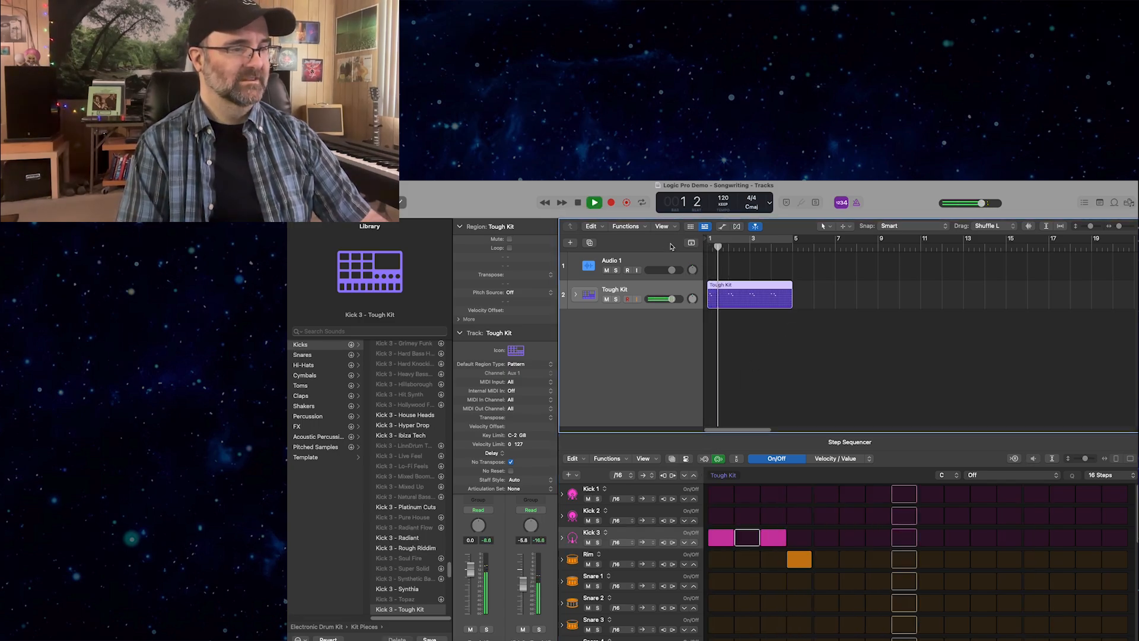
key("space")
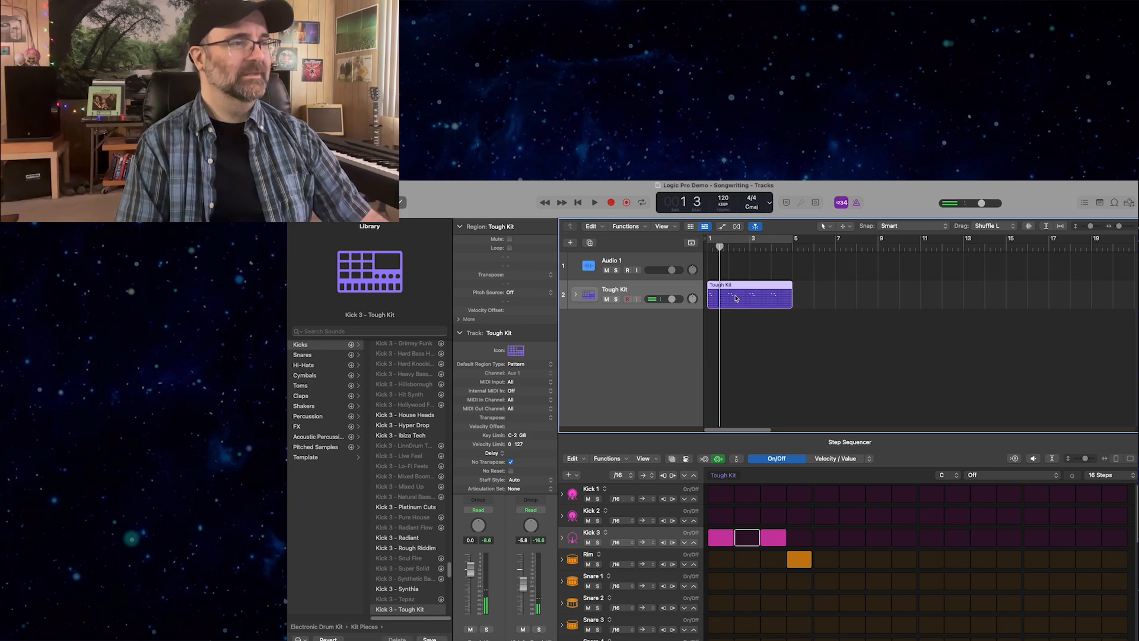
Add a new software instrument track and delete the Tough Kit pattern track.
right_click(613, 289)
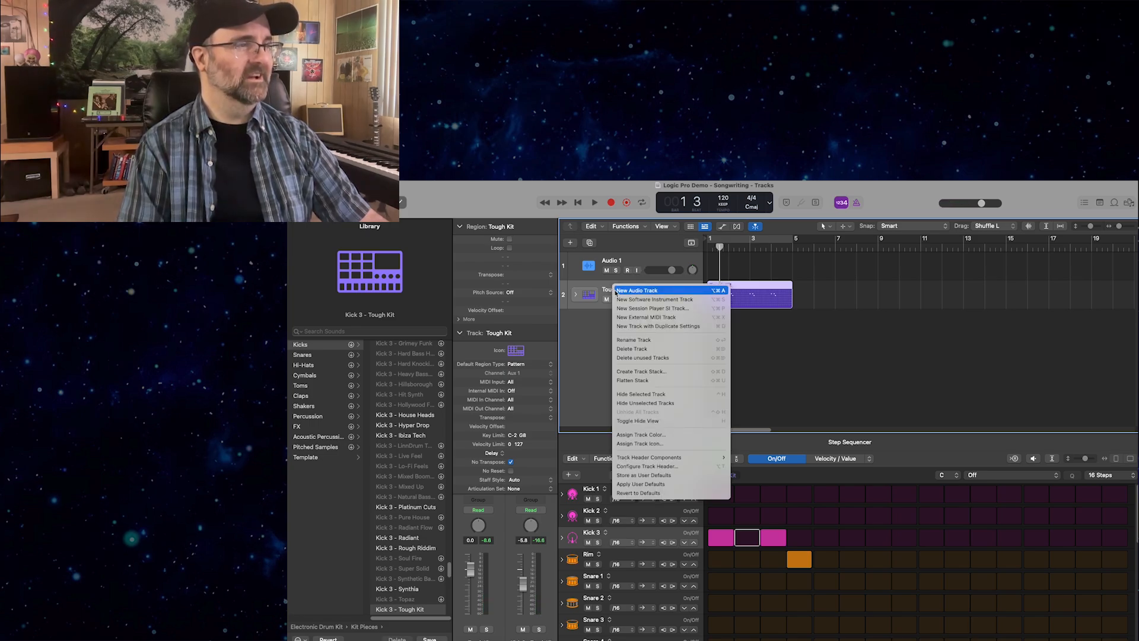
left_click(616, 299)
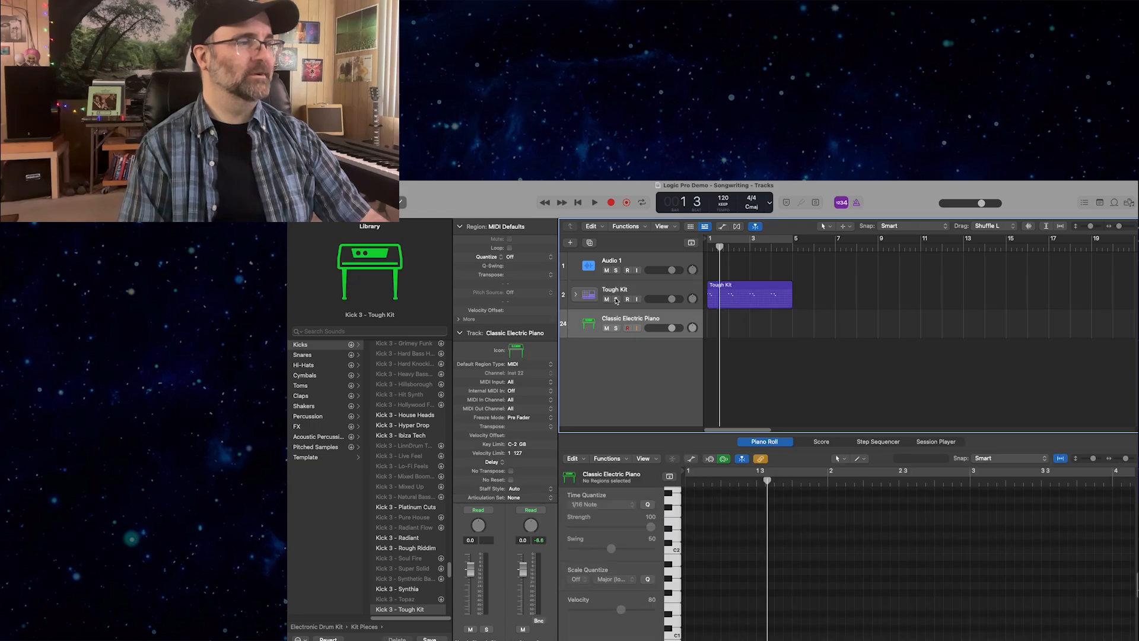
left_click(610, 289)
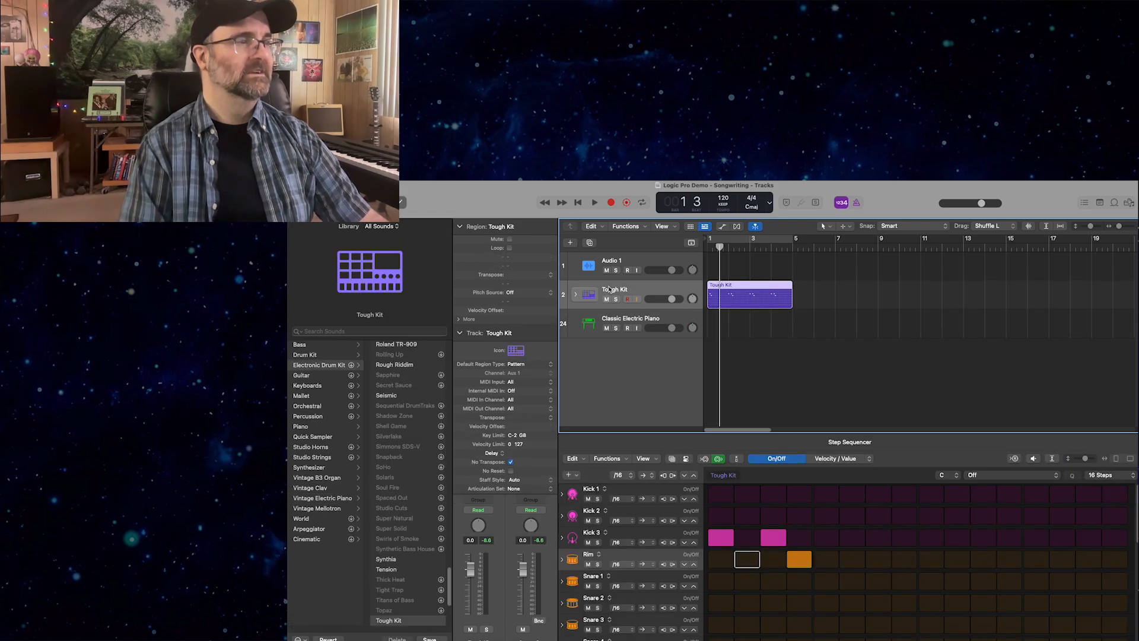
right_click(611, 289)
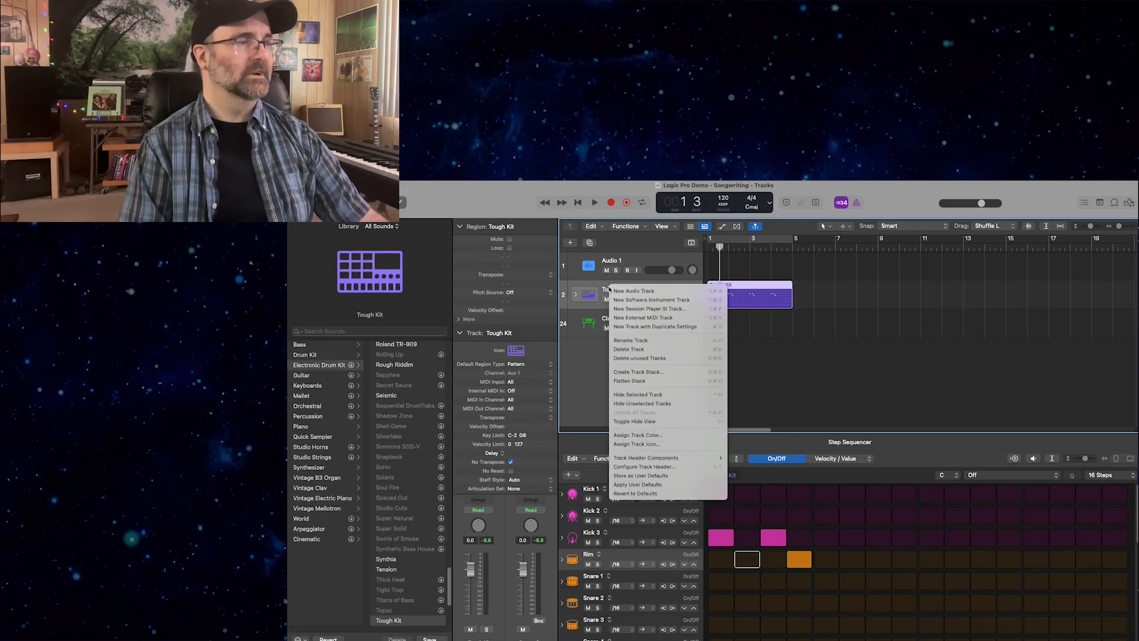
left_click(629, 349)
left_click(726, 354)
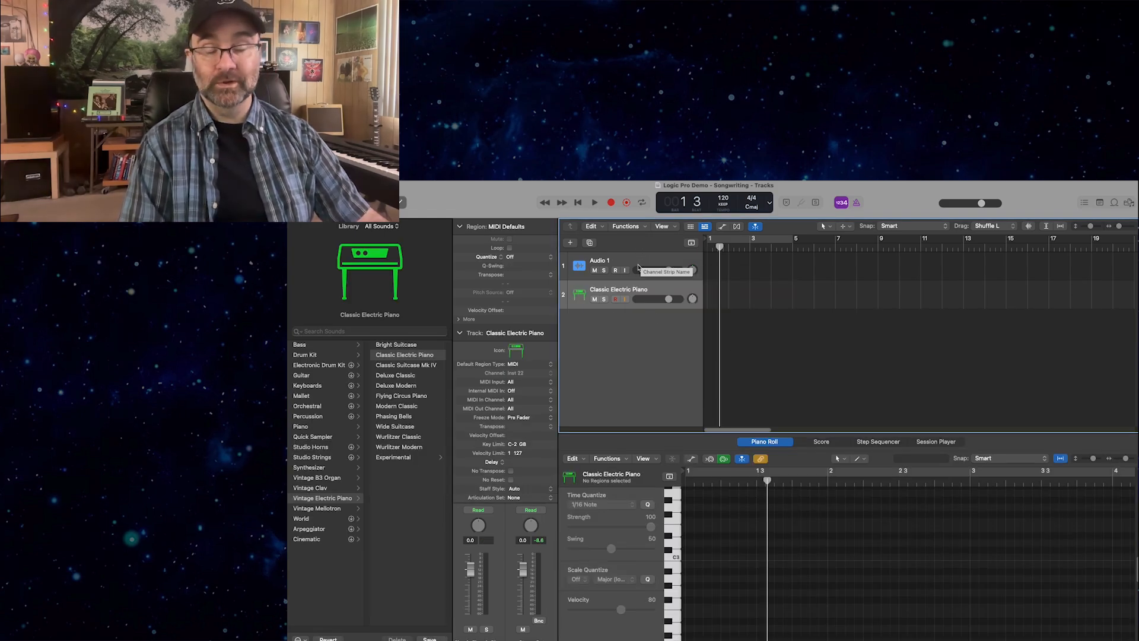
Delete the Audio 1 track, keeping only the Classic Electric Piano track.
right_click(639, 267)
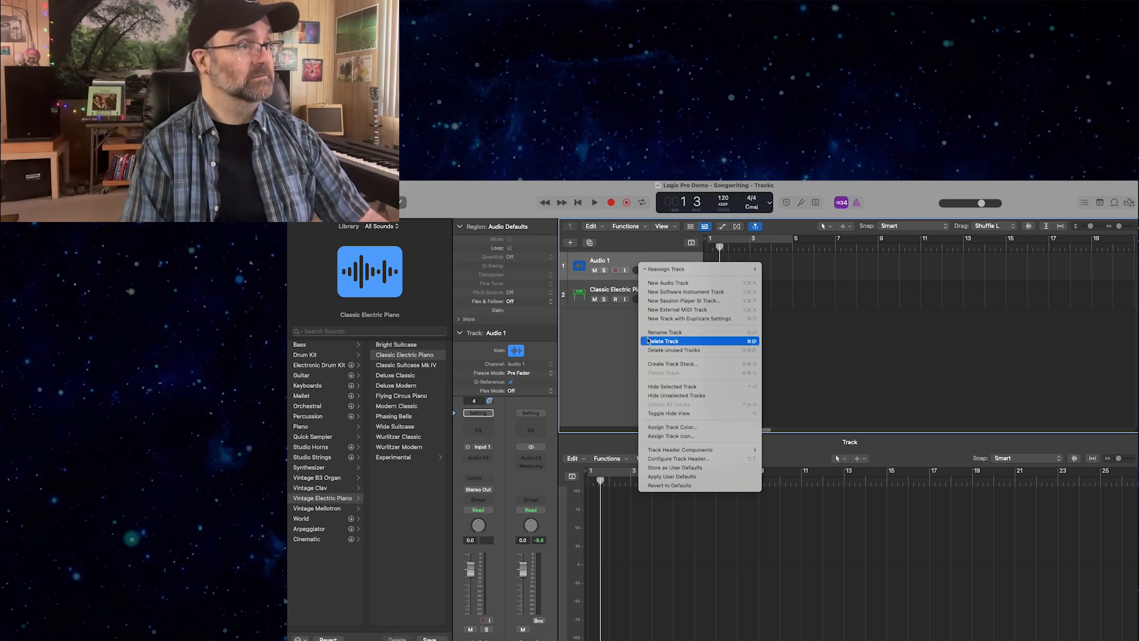
left_click(587, 347)
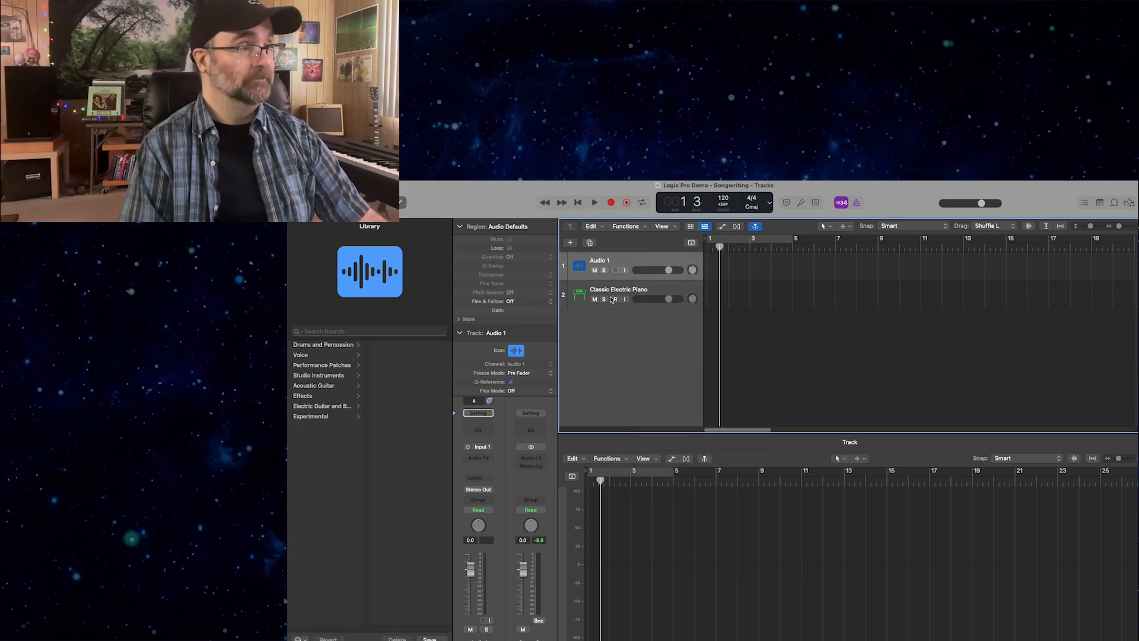
left_click(645, 299)
right_click(647, 276)
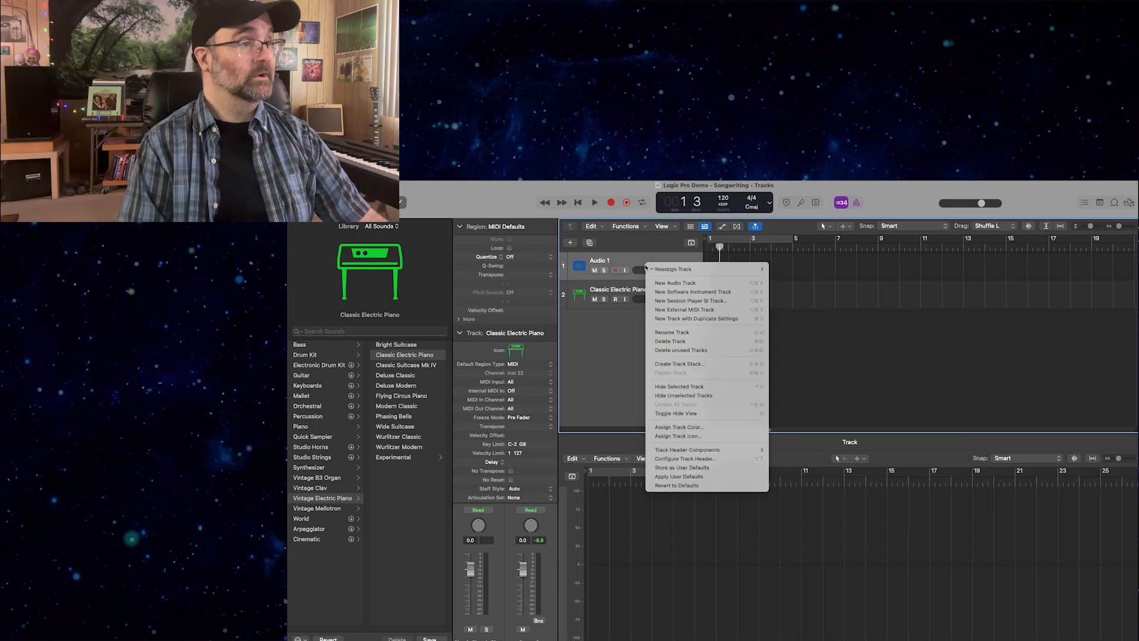
left_click(612, 298)
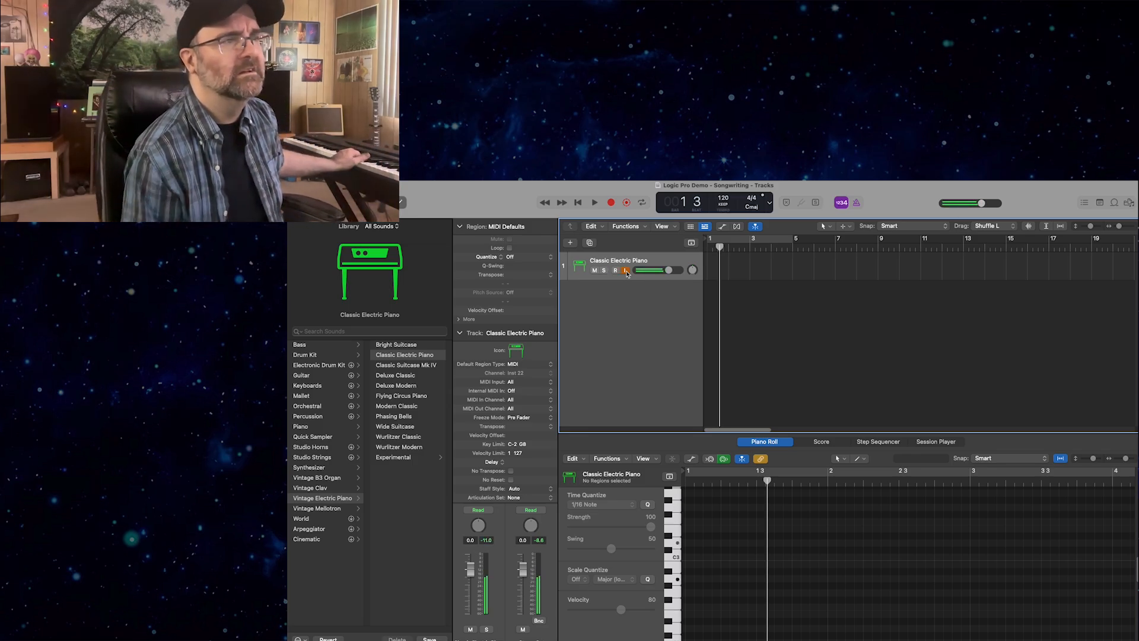
Turn on the metronome alongside the count-in and record a take on the Classic Electric Piano track from the project start.
key("Return")
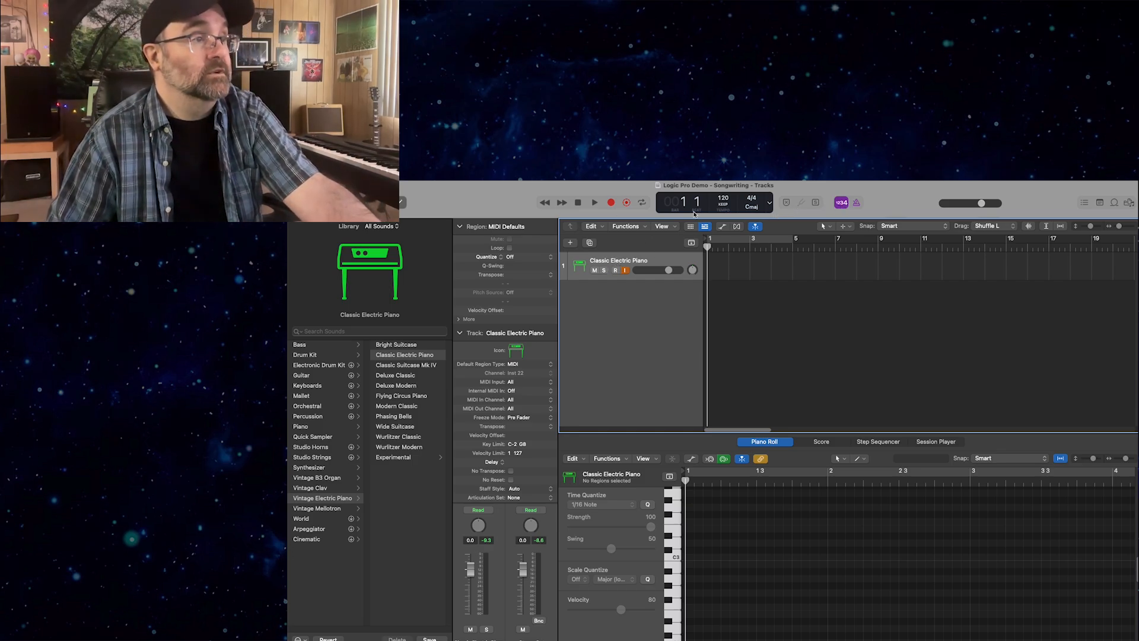
left_click(846, 203)
left_click(842, 203)
left_click(856, 203)
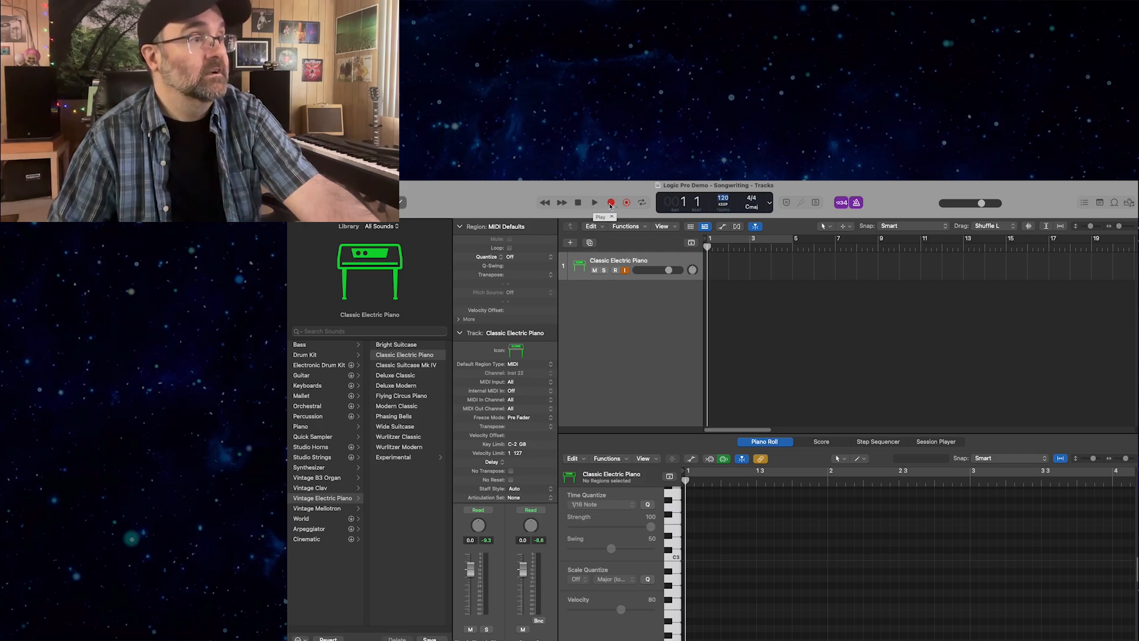
left_click(611, 203)
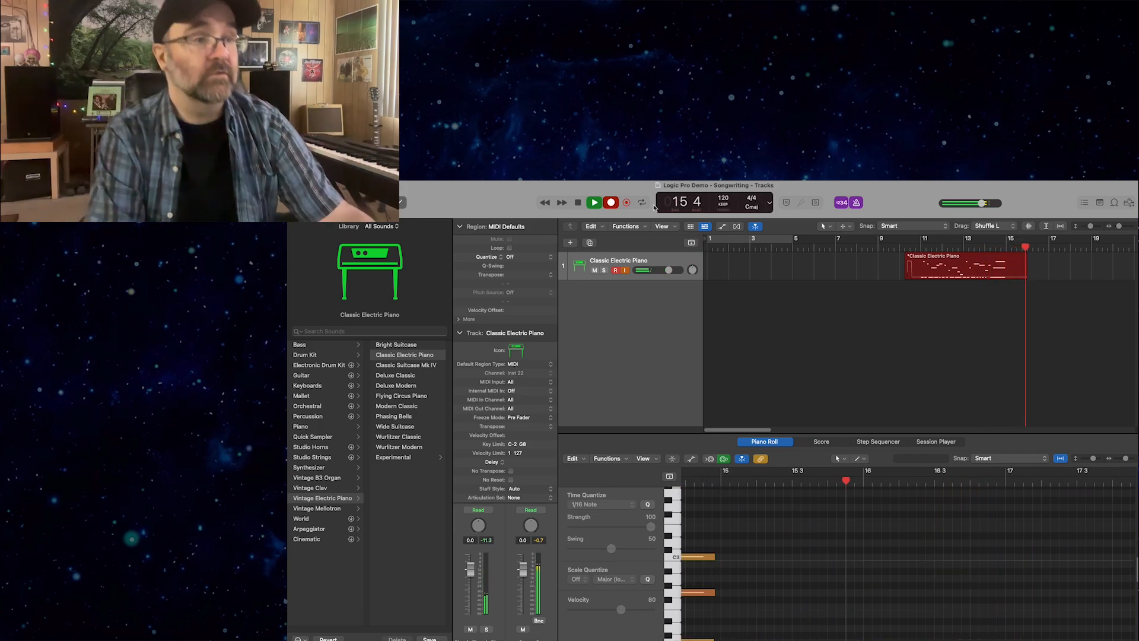
key("space")
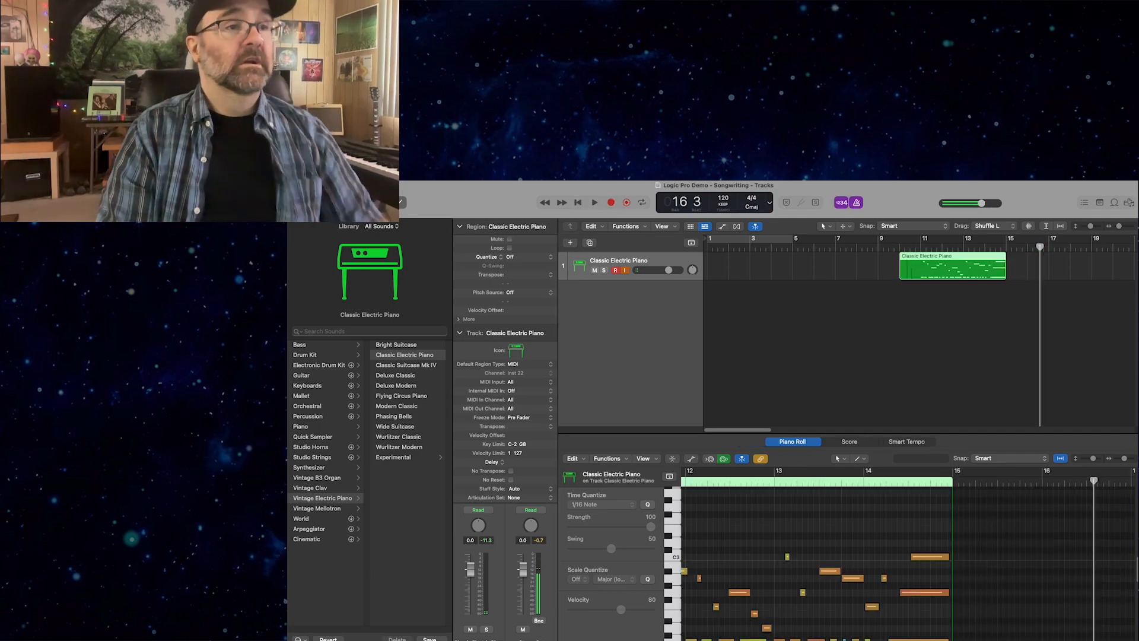
Trim the recorded piano region to four bars, place it at bar 1, and play it back.
left_click(910, 259)
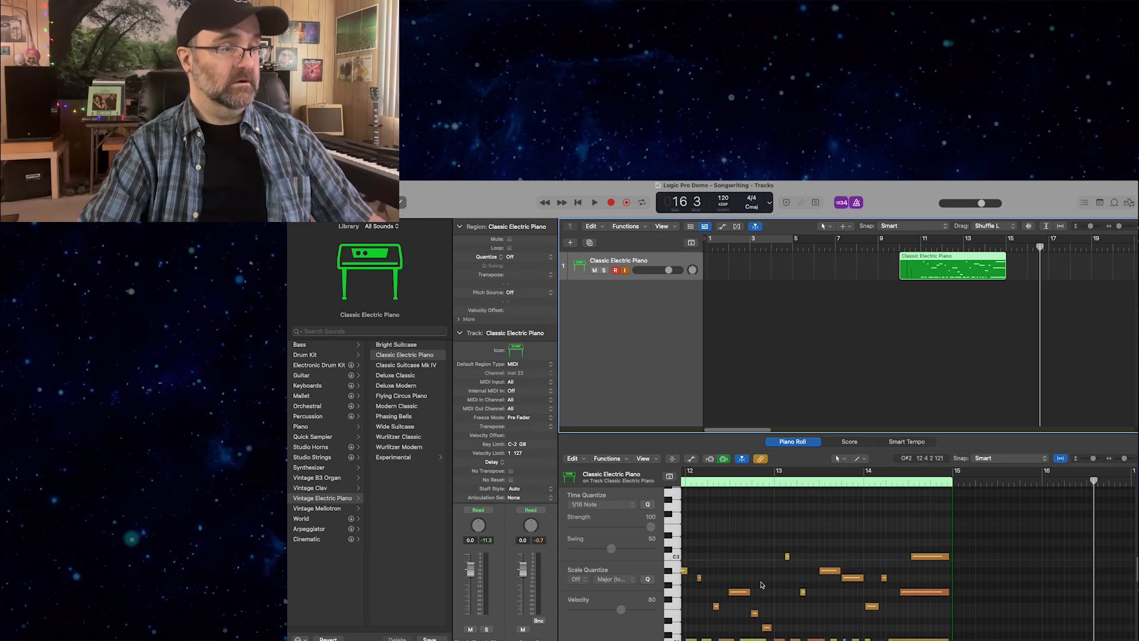
scroll(748, 557, "down", 3)
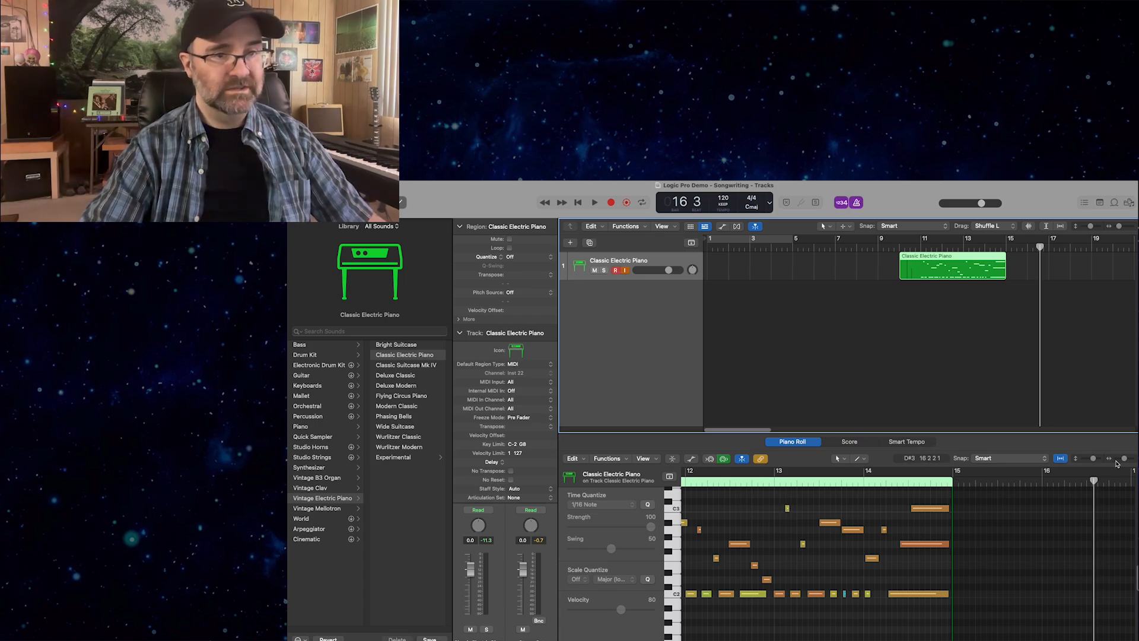
left_click_drag(1124, 460, 1127, 460)
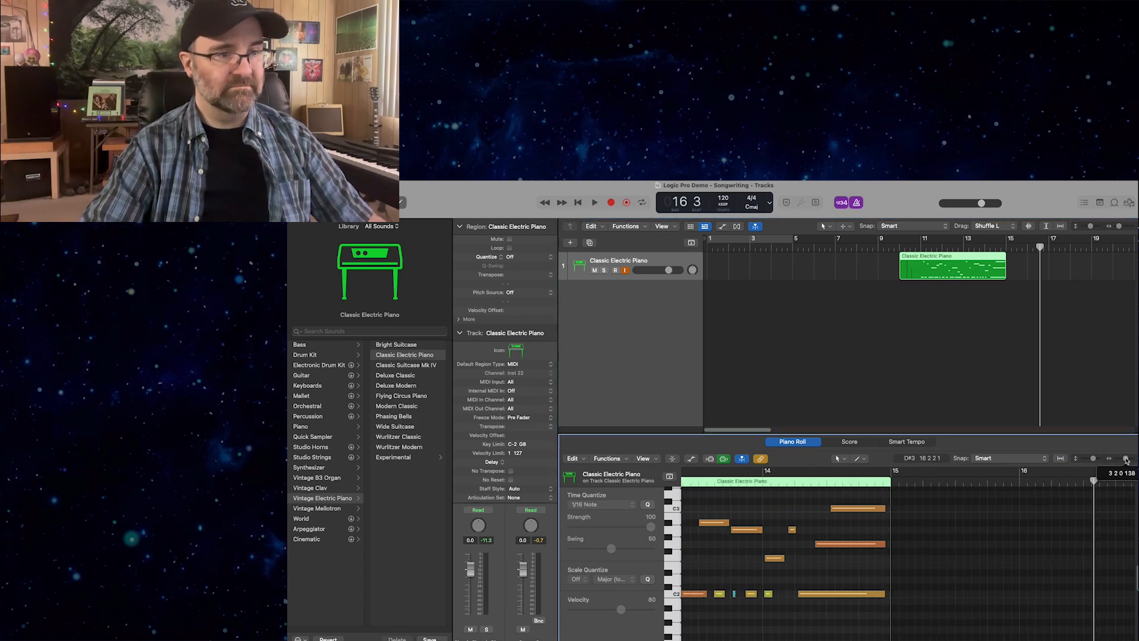
left_click(922, 246)
left_click_drag(921, 246, 706, 247)
key("space")
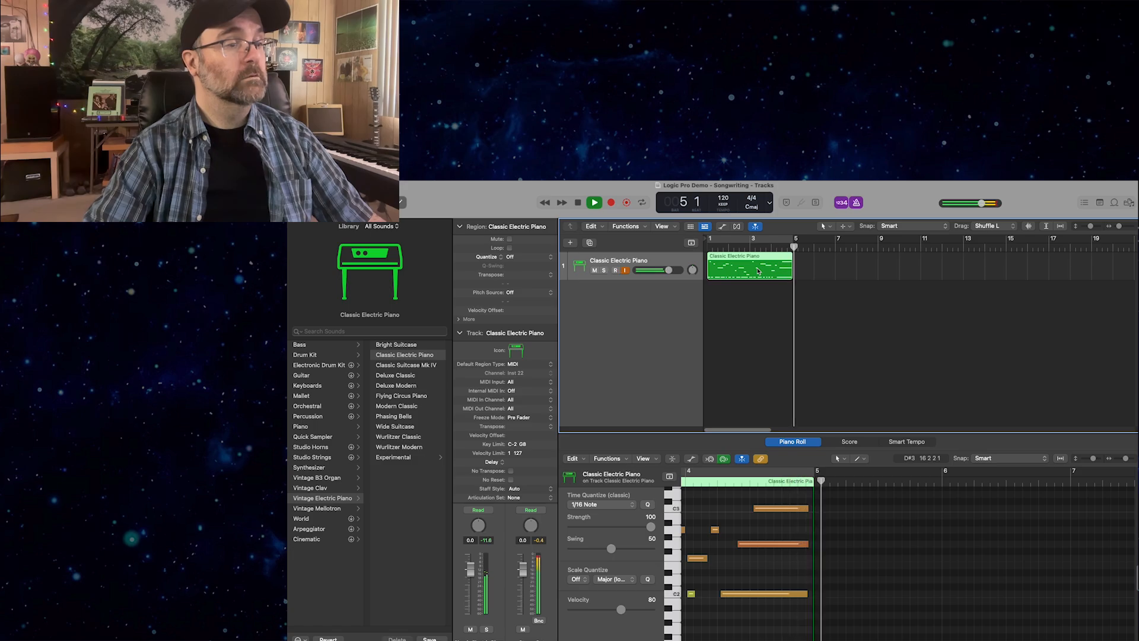
key("space")
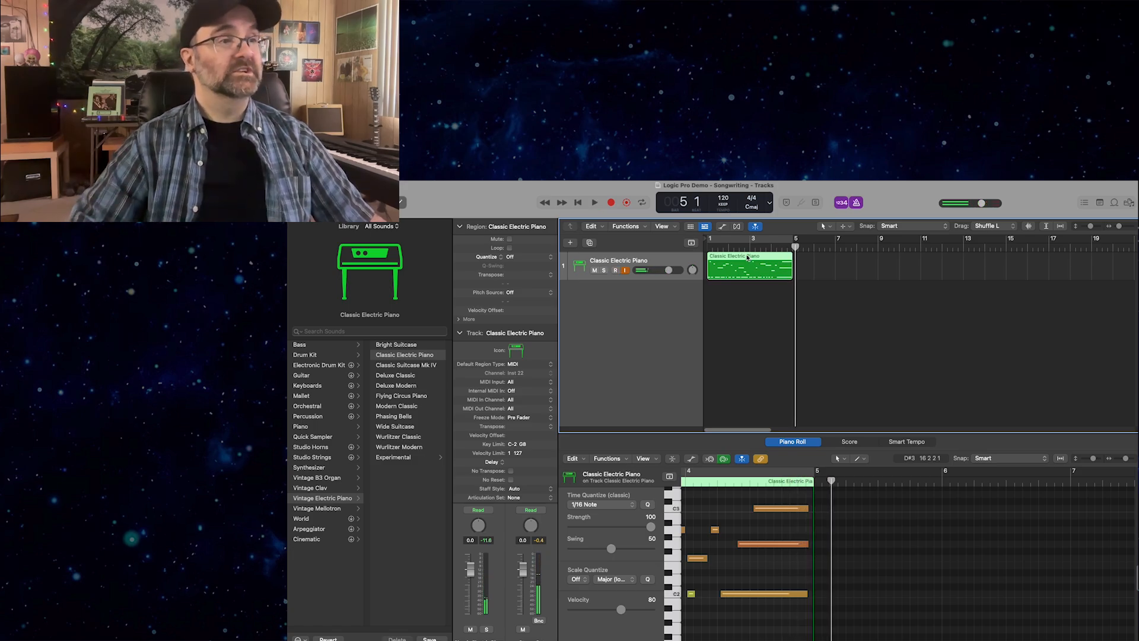
Repeat the piano region once at bar 5 and play both regions from the beginning.
left_click(792, 246)
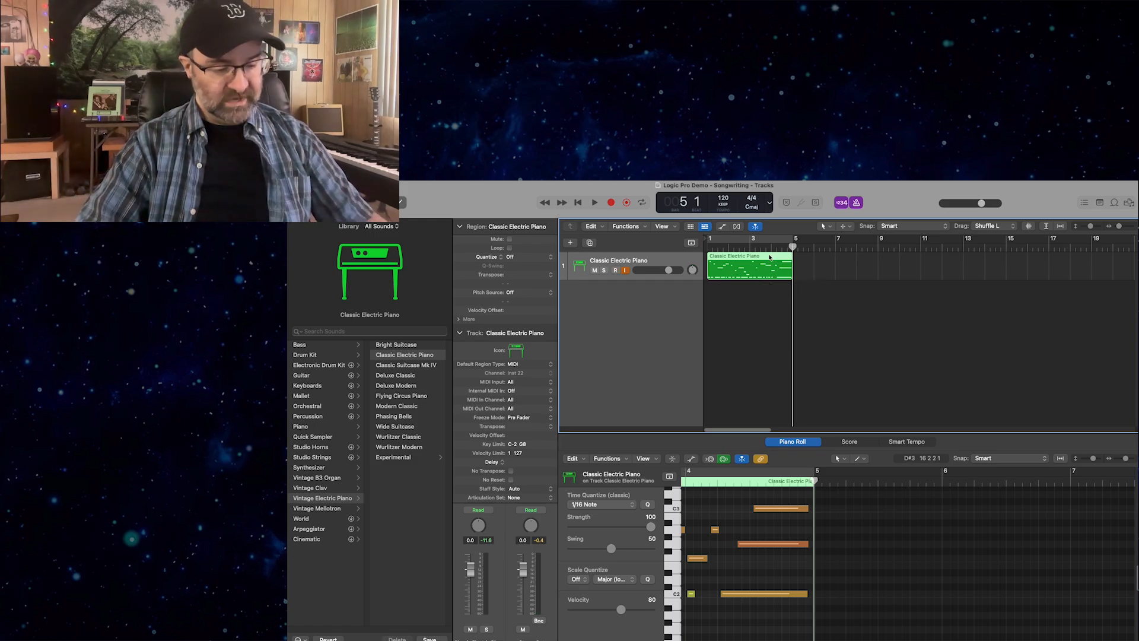
key("super+r")
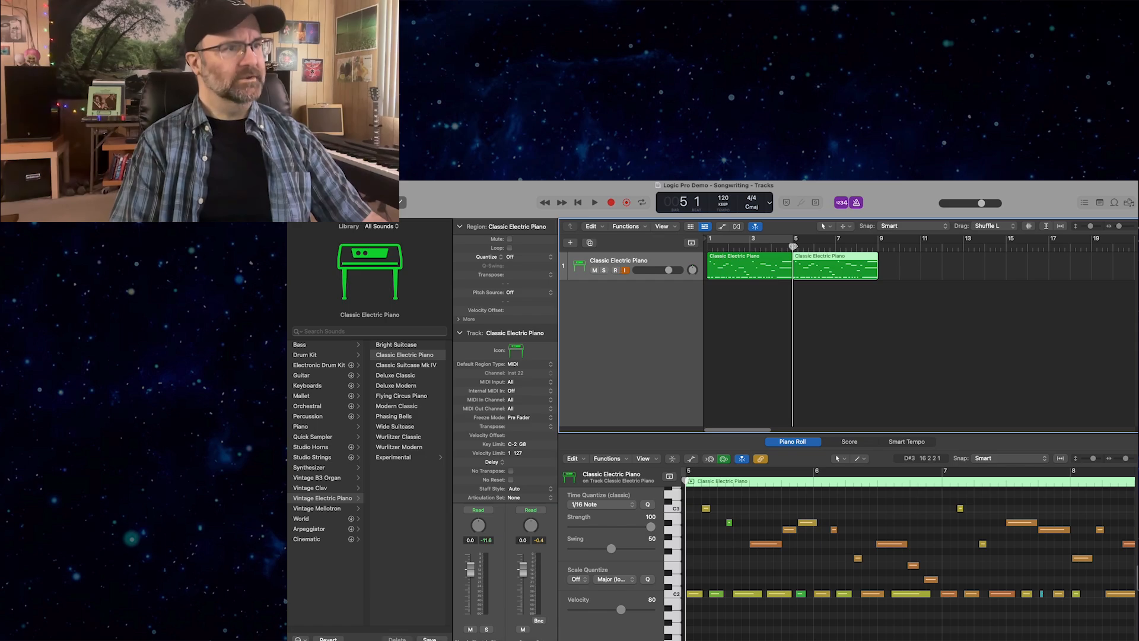
key("Return")
key("space")
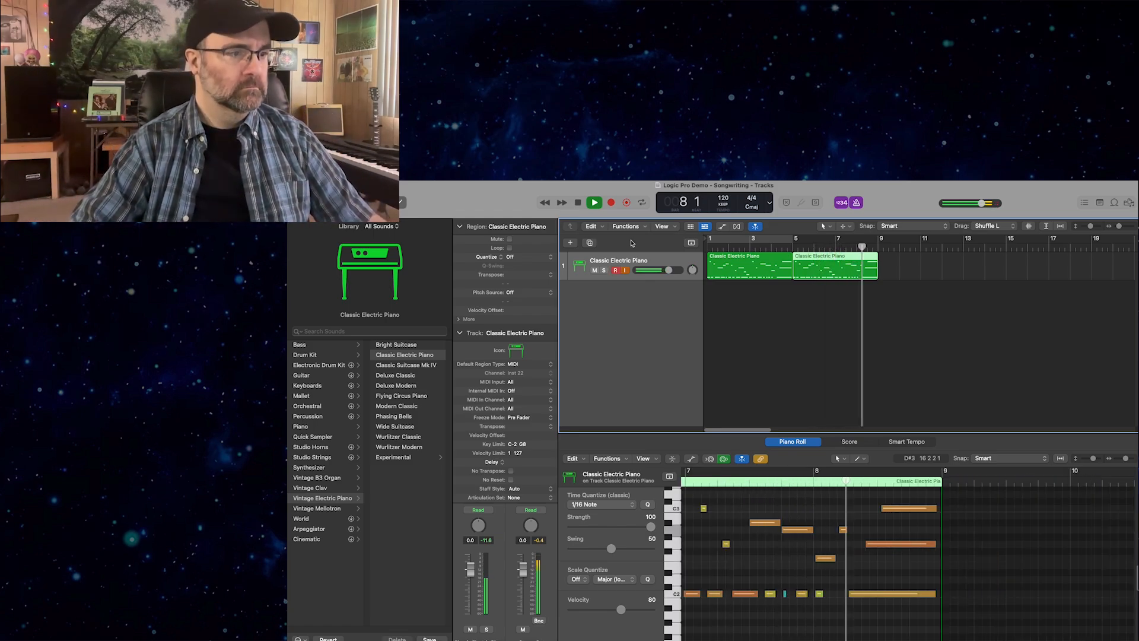
key("space")
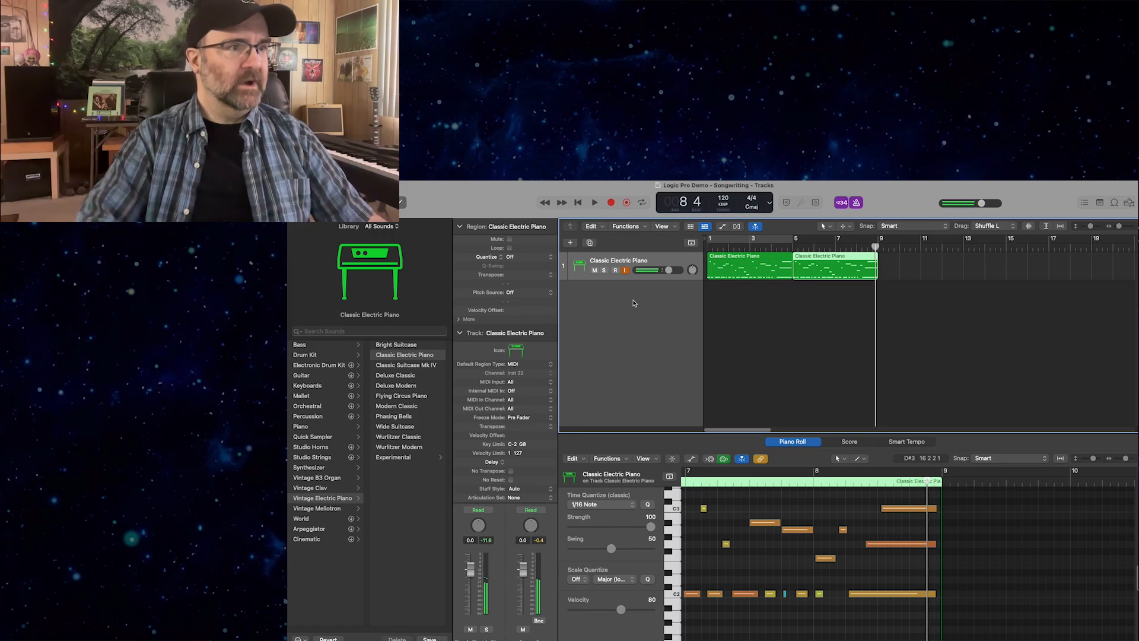
Select all notes in both piano regions and quantize them to 1/16 Note with the Quantize Tool.
left_click_drag(813, 298, 773, 262)
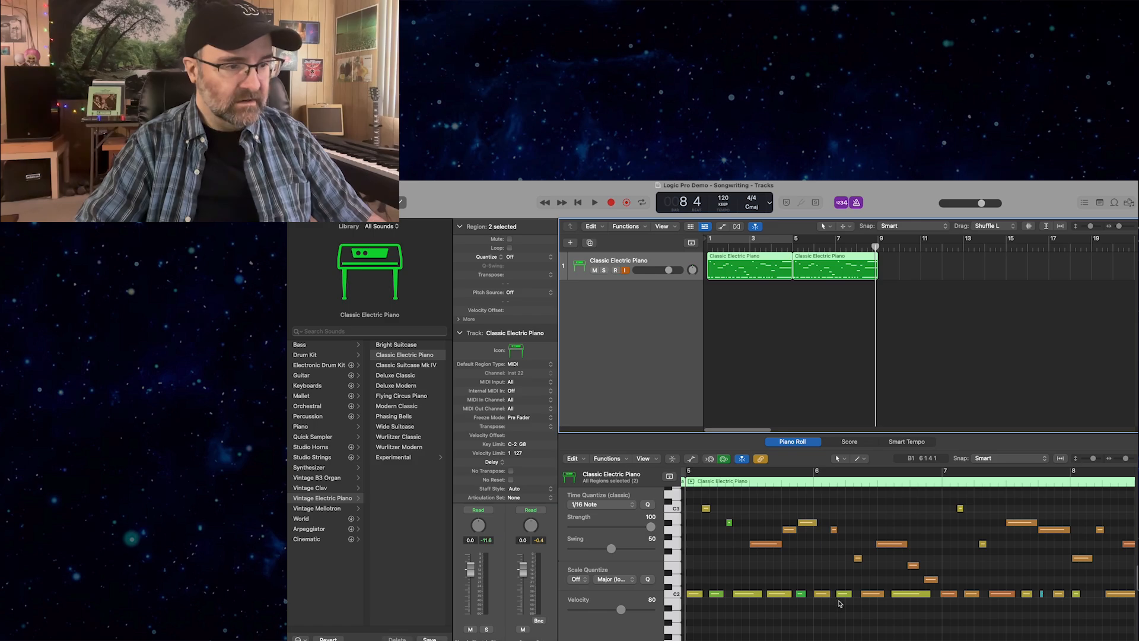
scroll(839, 604, "down", 1)
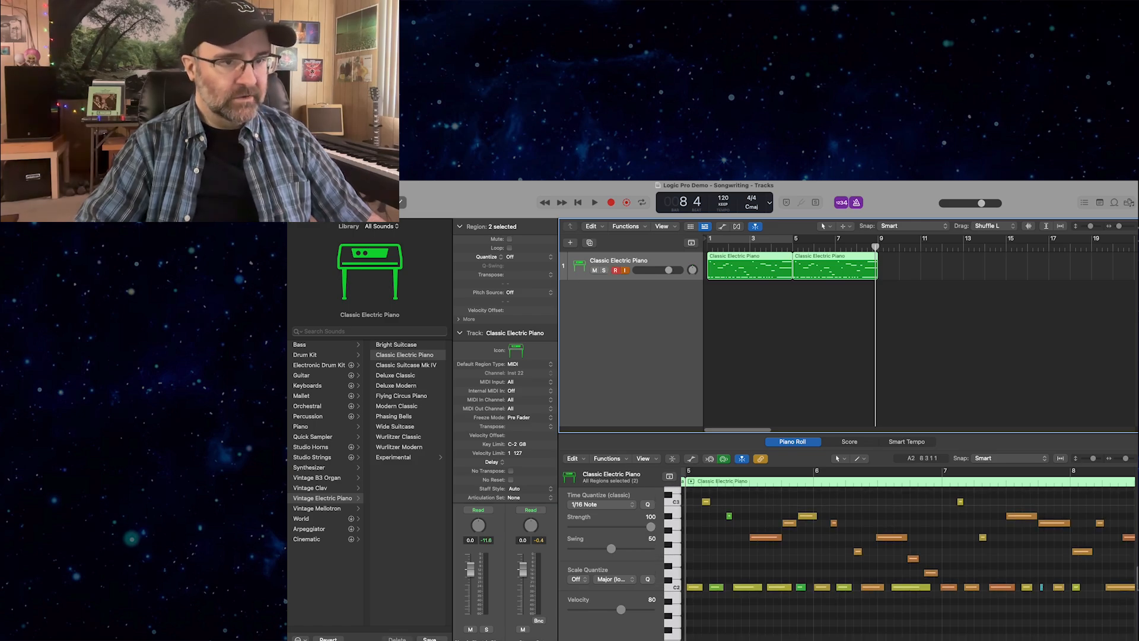
left_click_drag(1125, 461, 1131, 460)
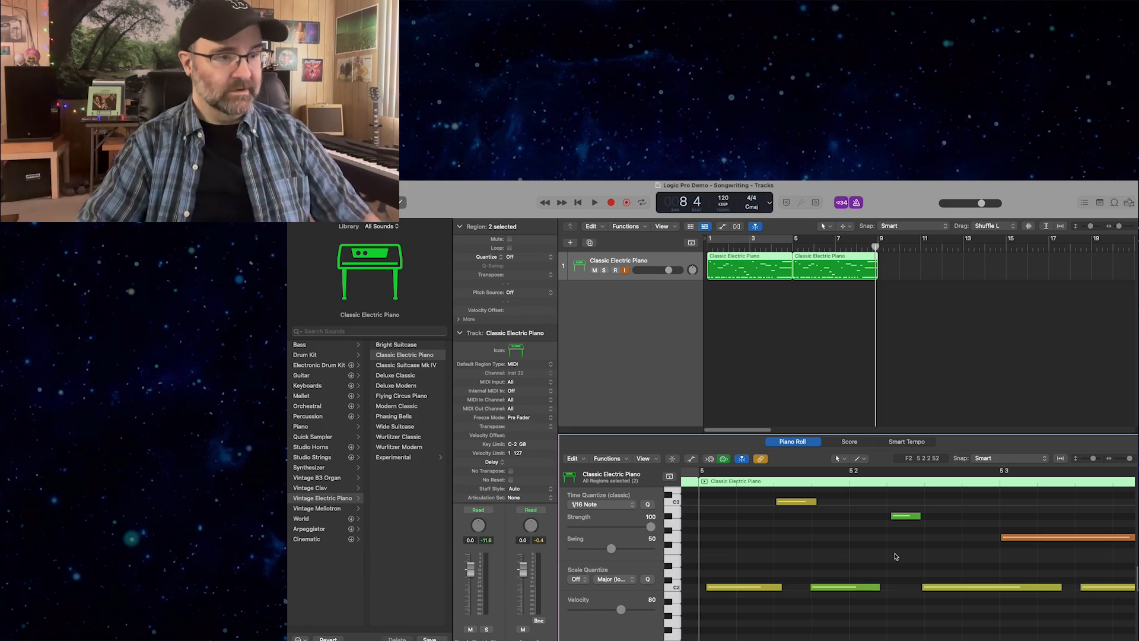
key("super+a")
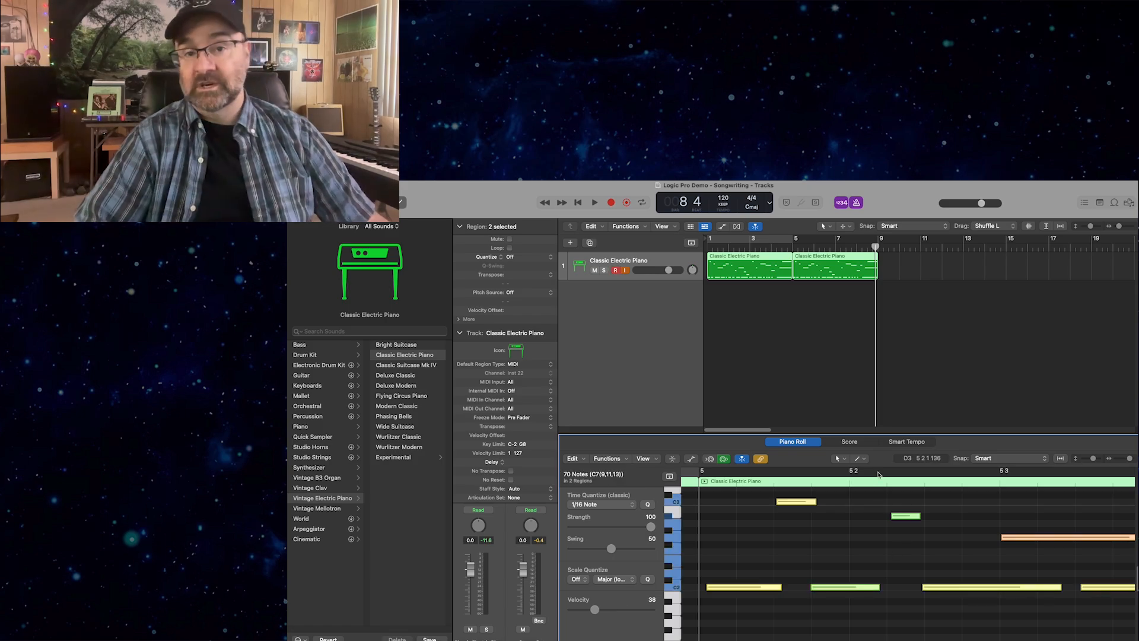
left_click(843, 460)
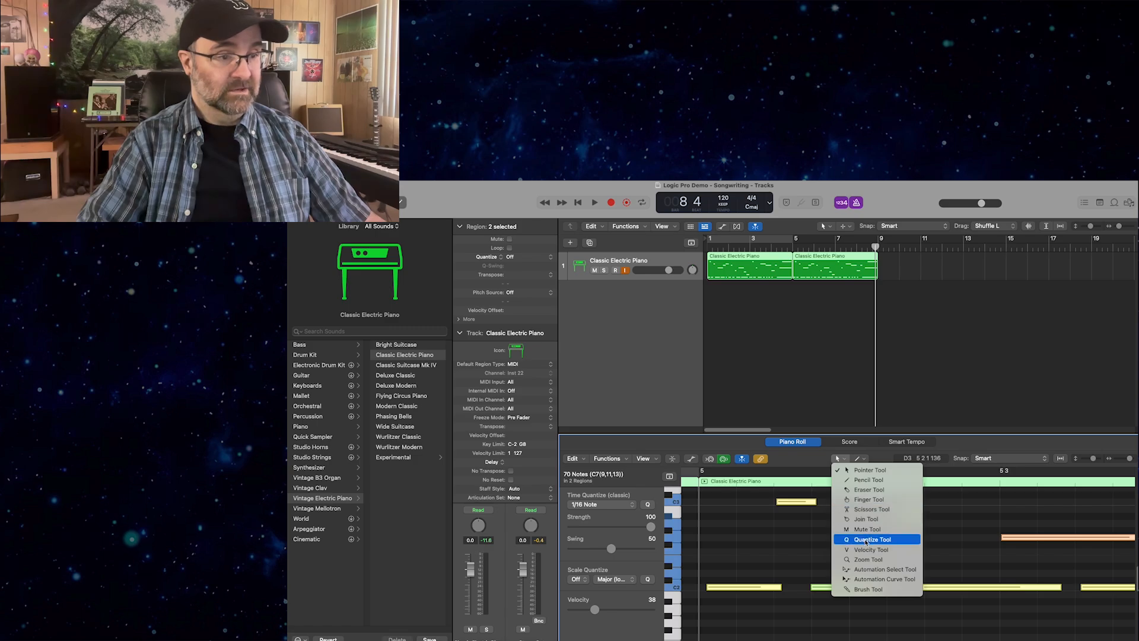
left_click(805, 460)
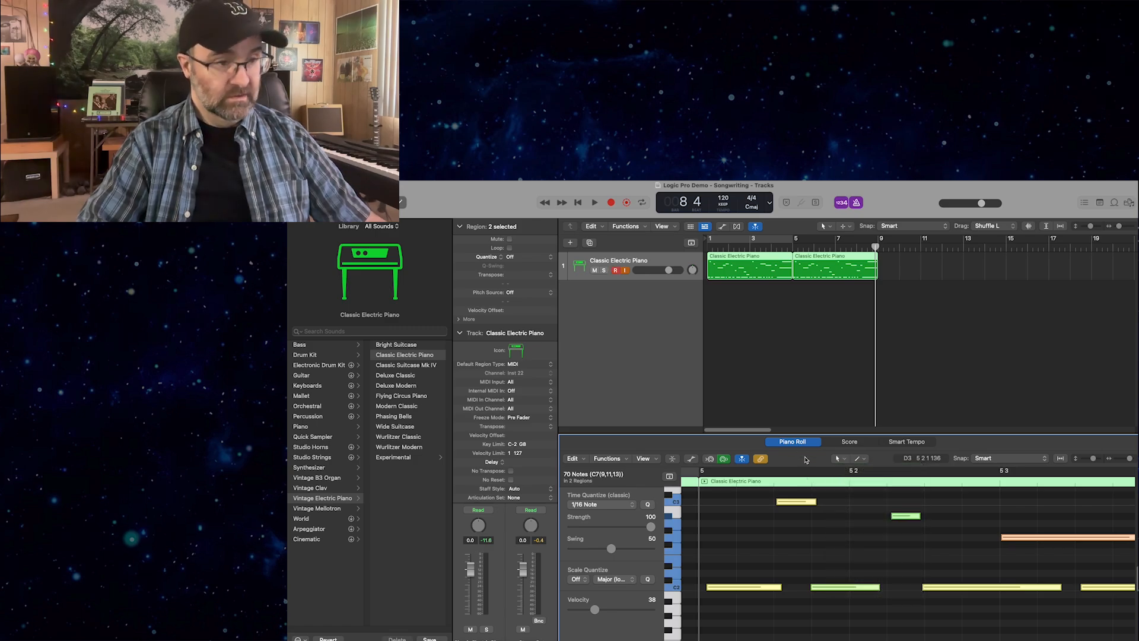
left_click(844, 460)
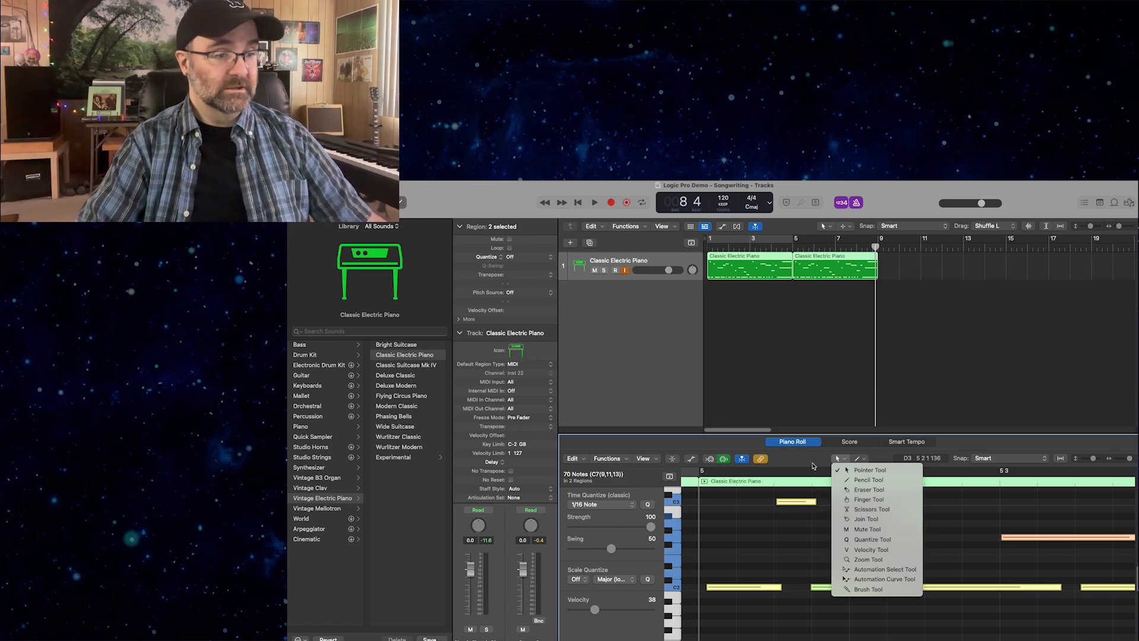
left_click(872, 539)
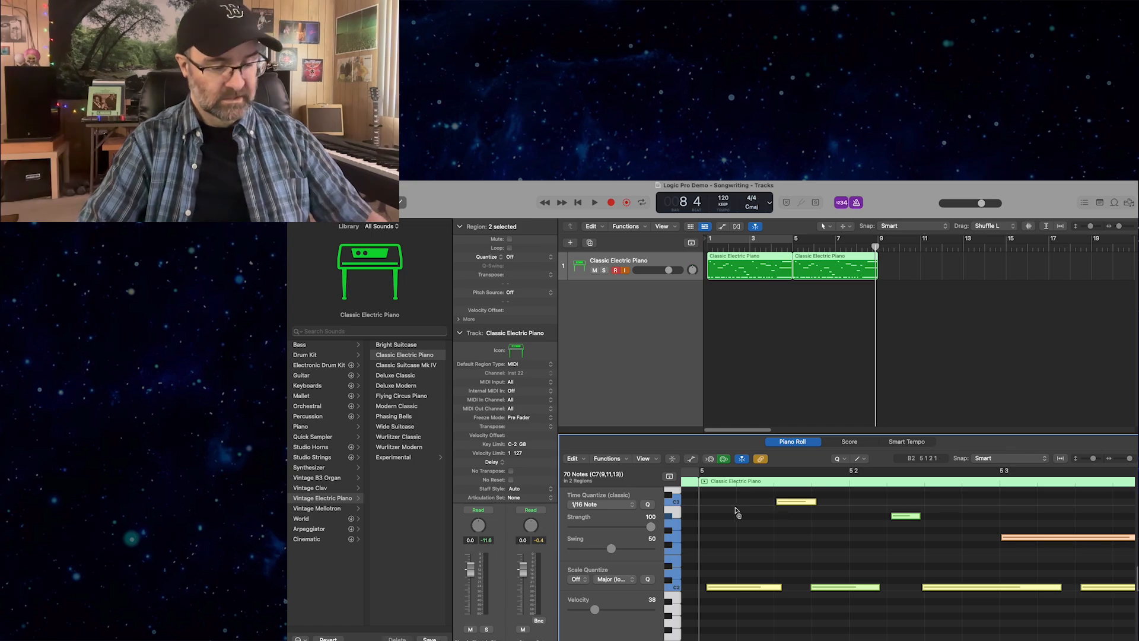
left_click(736, 511)
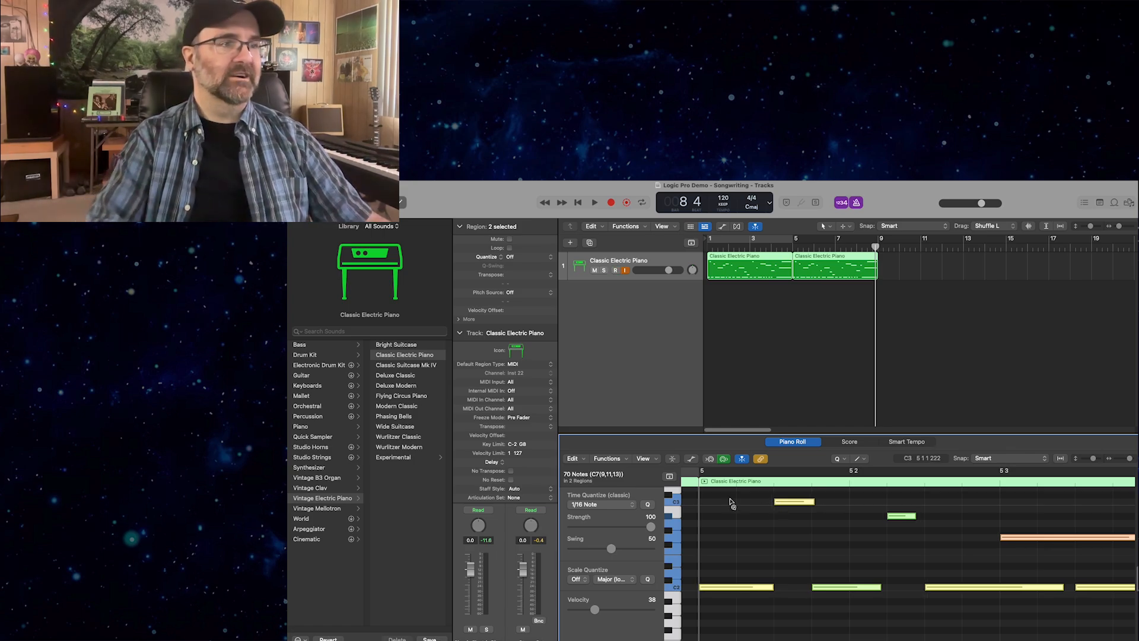
Play the quantized piano part through to bar 9 and return the playhead to the start.
key("Return")
key("space")
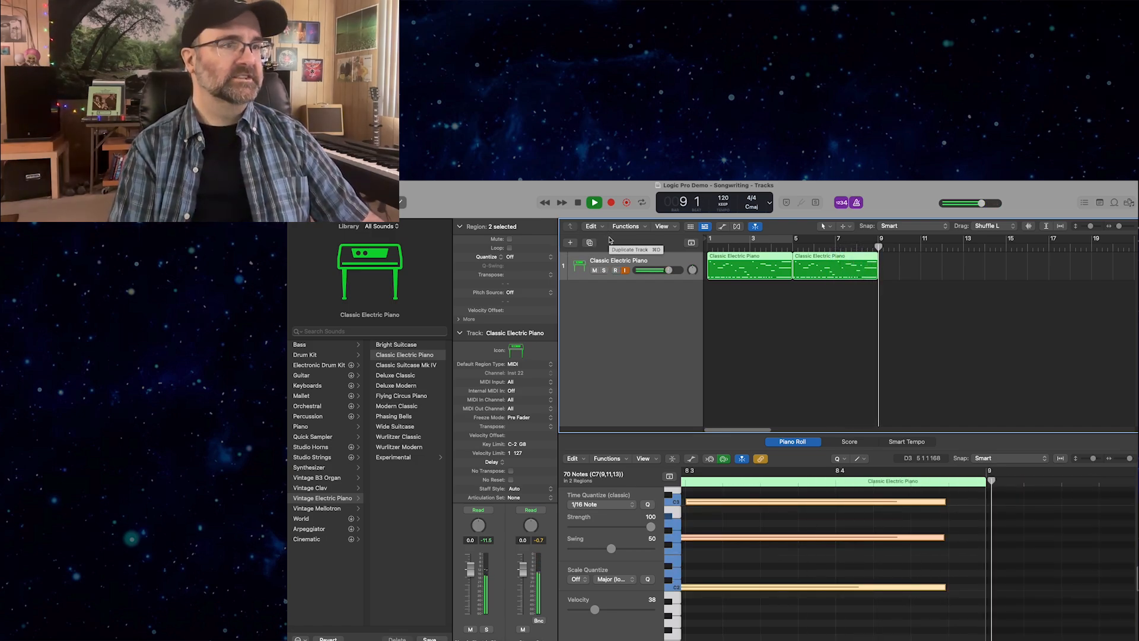
key("Return")
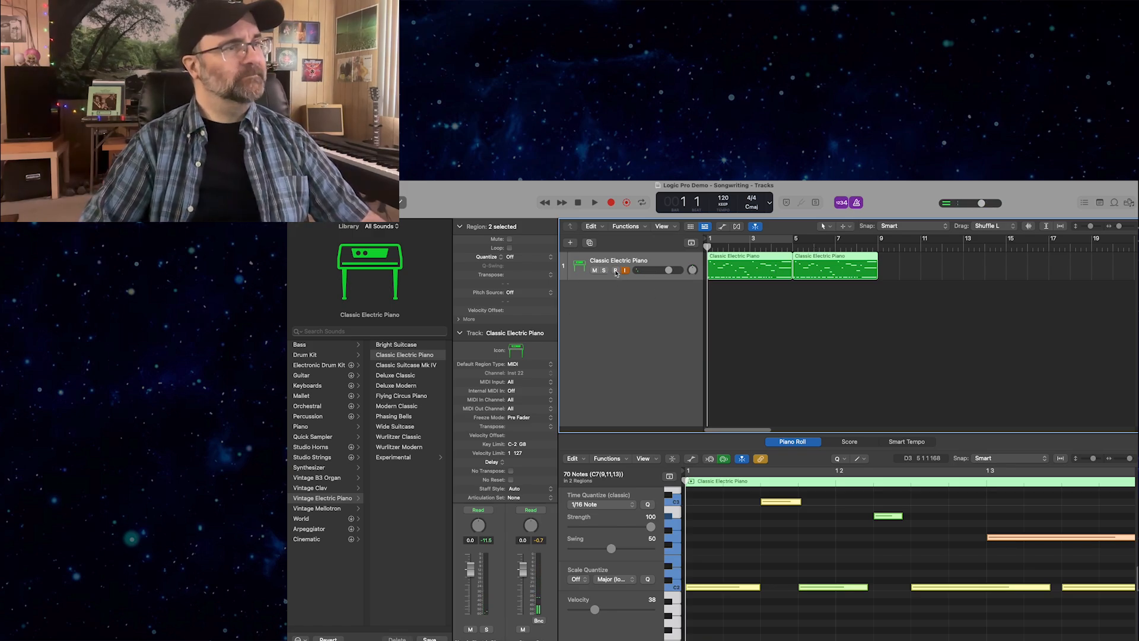
Create one new Session Player track with the Drummer option.
left_click(572, 243)
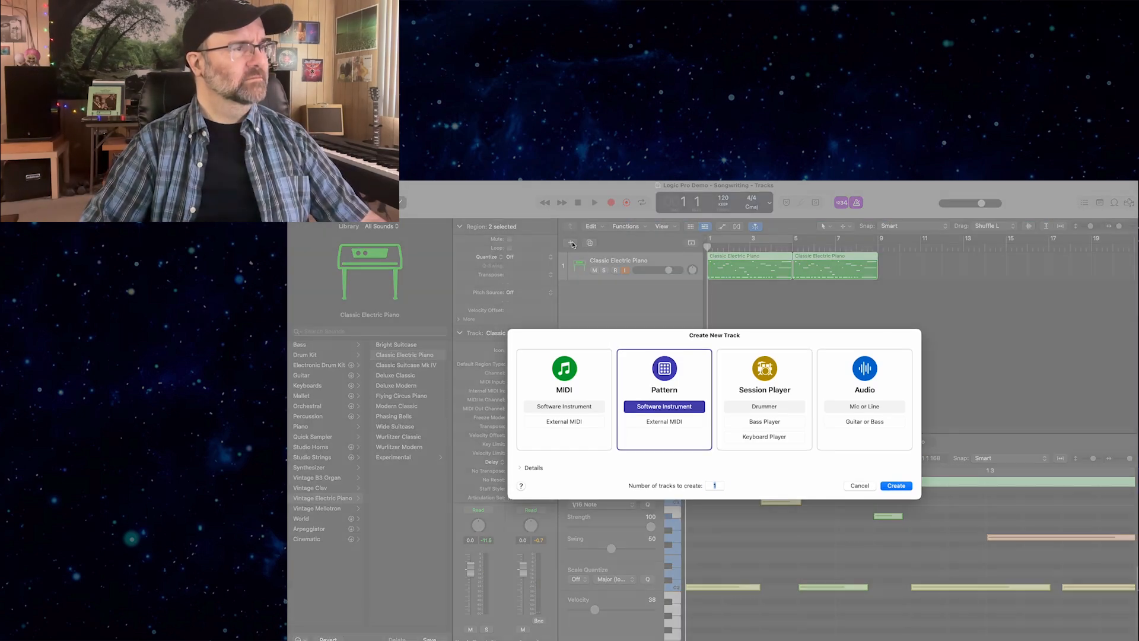
left_click(760, 408)
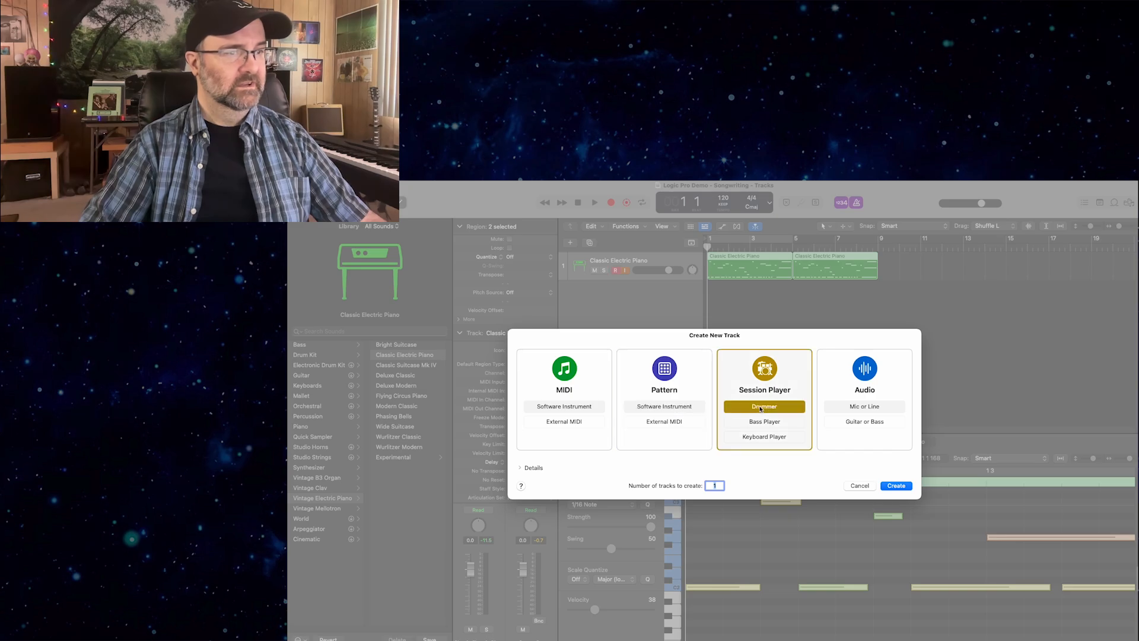
left_click(891, 486)
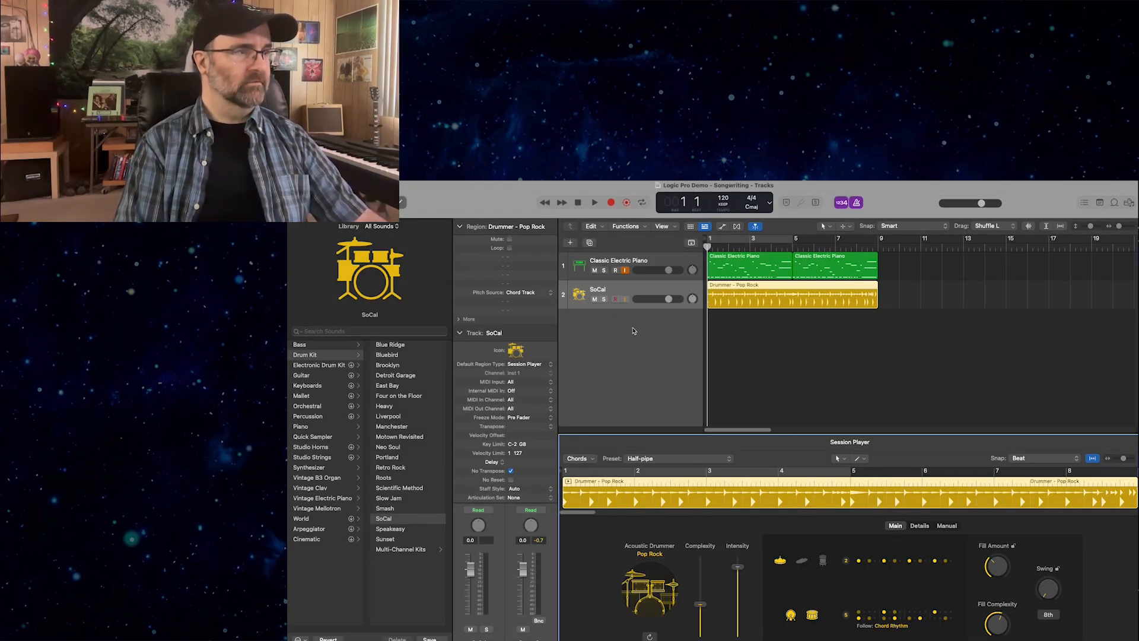
During playback, turn off the metronome and count-in and lower the SoCal drum track's volume to about -11.4 dB.
key("space")
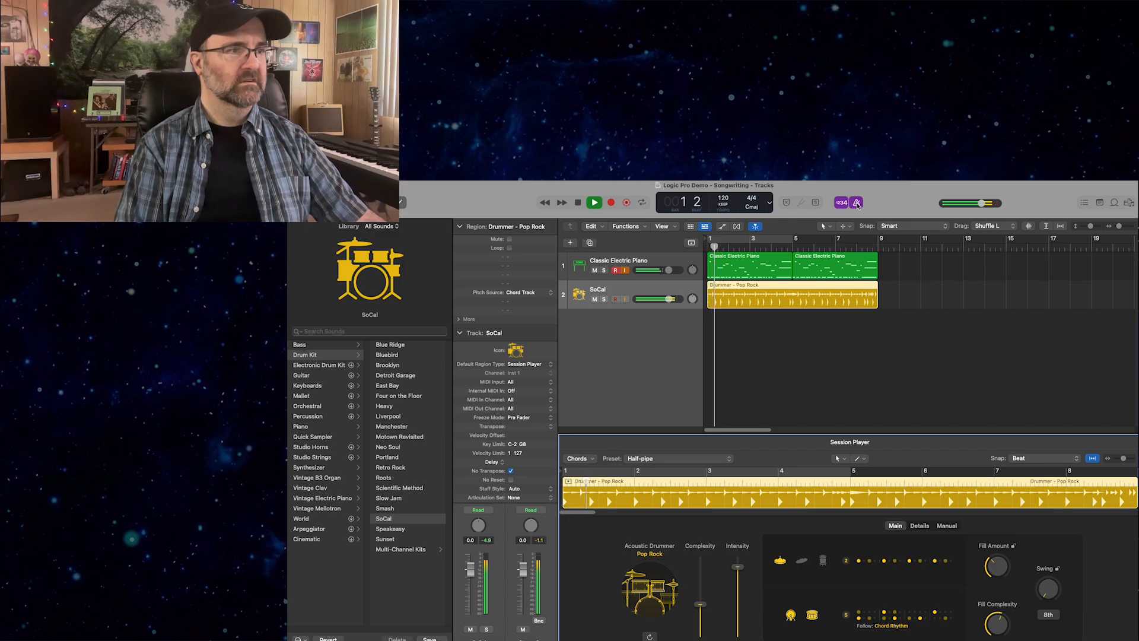
left_click(857, 203)
left_click(841, 203)
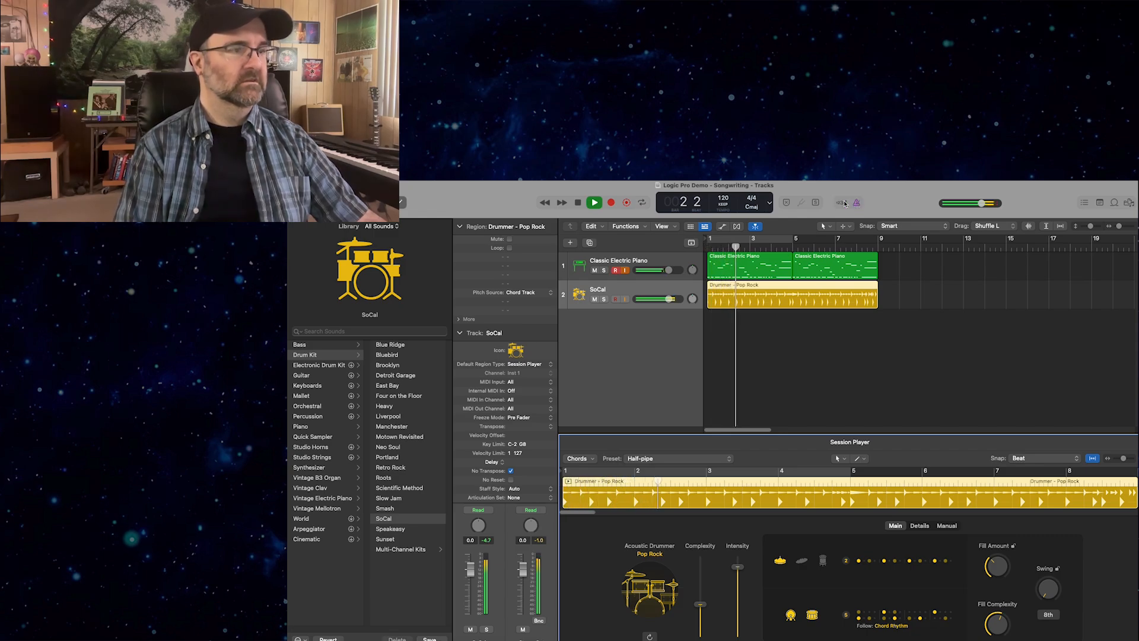
left_click(650, 301)
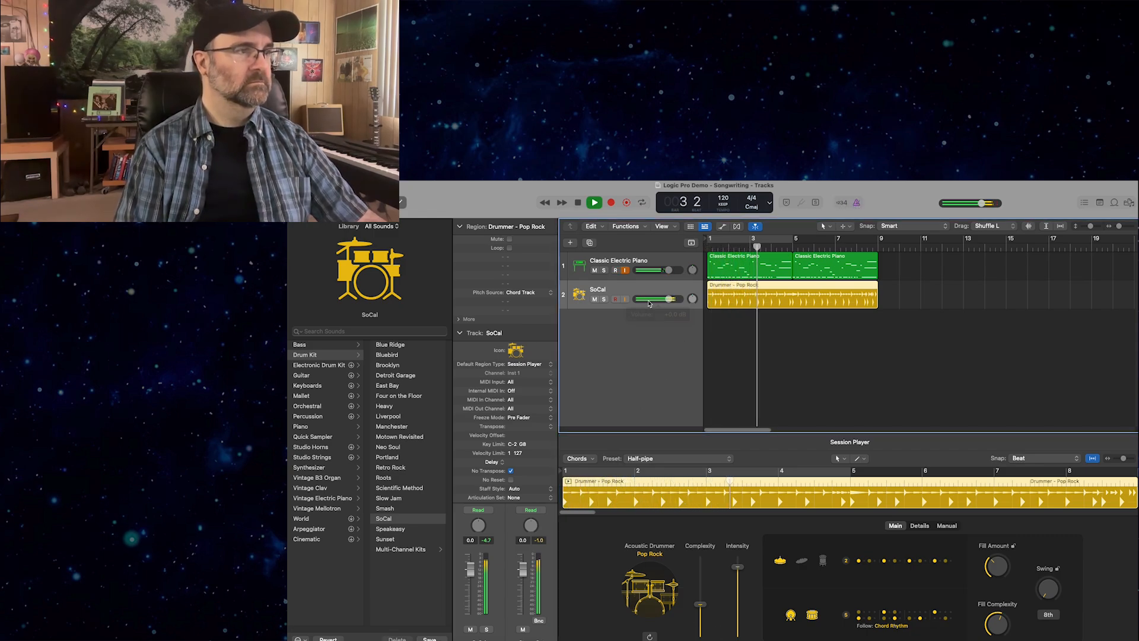
left_click(651, 301)
left_click_drag(651, 300, 634, 301)
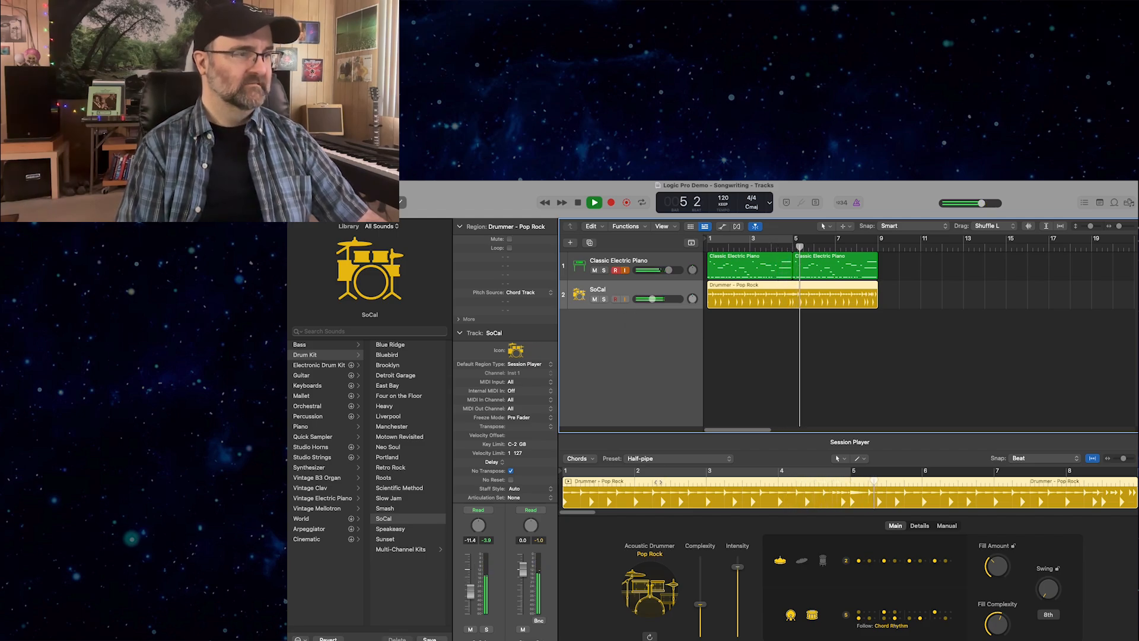
key("space")
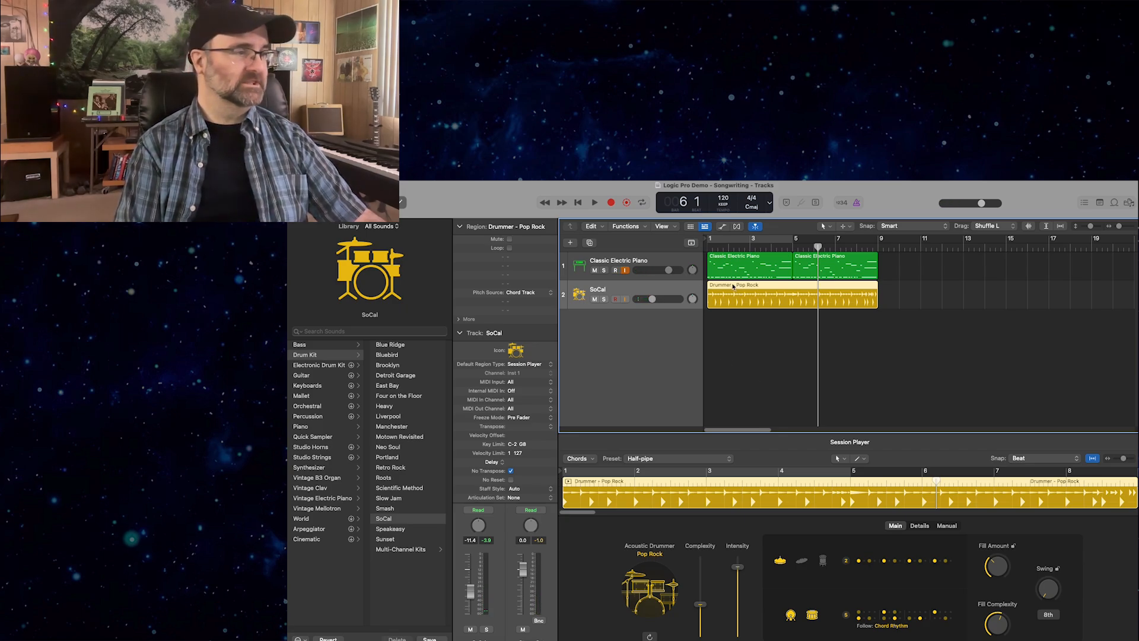
Change the Acoustic Drummer style of the Session Player region to Experimental Songwriter.
left_click(649, 460)
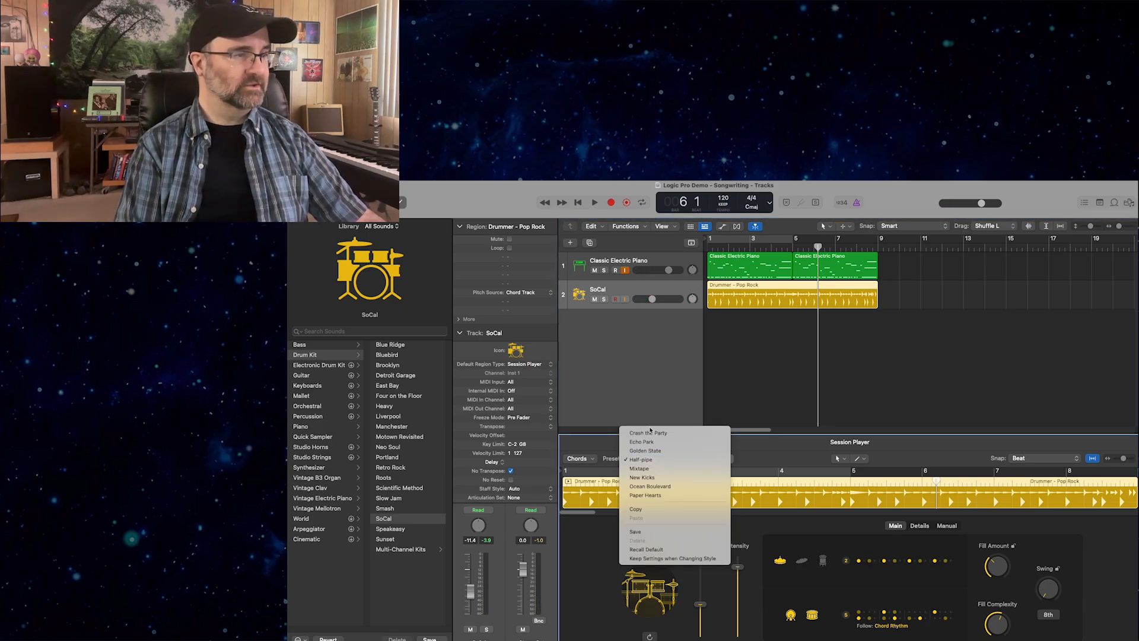
left_click(596, 579)
left_click(648, 556)
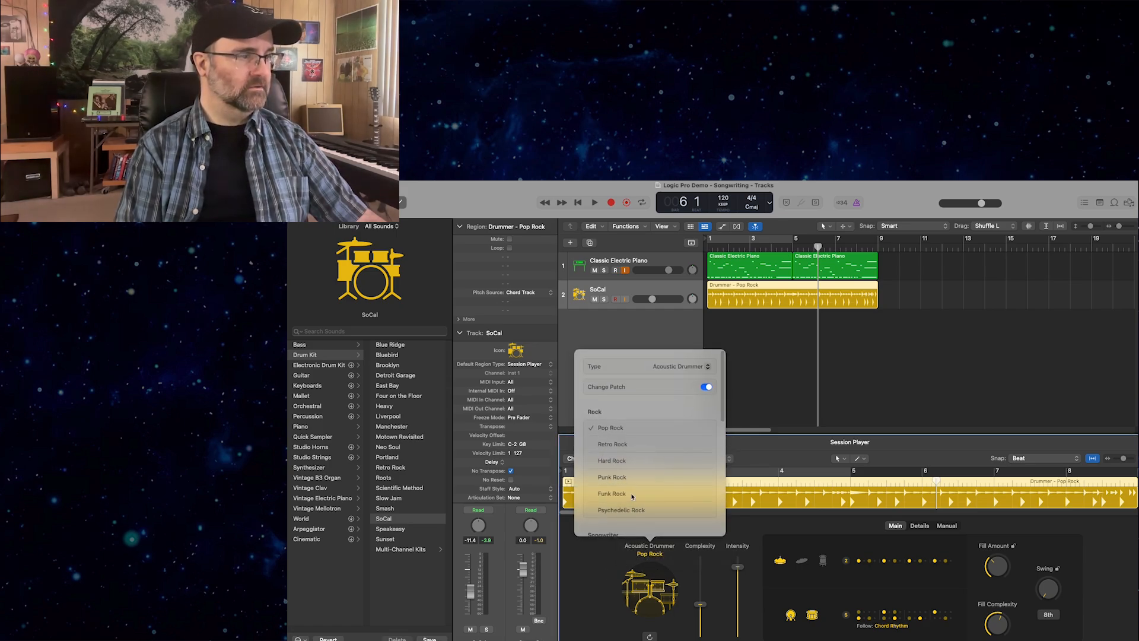
scroll(633, 495, "down", 3)
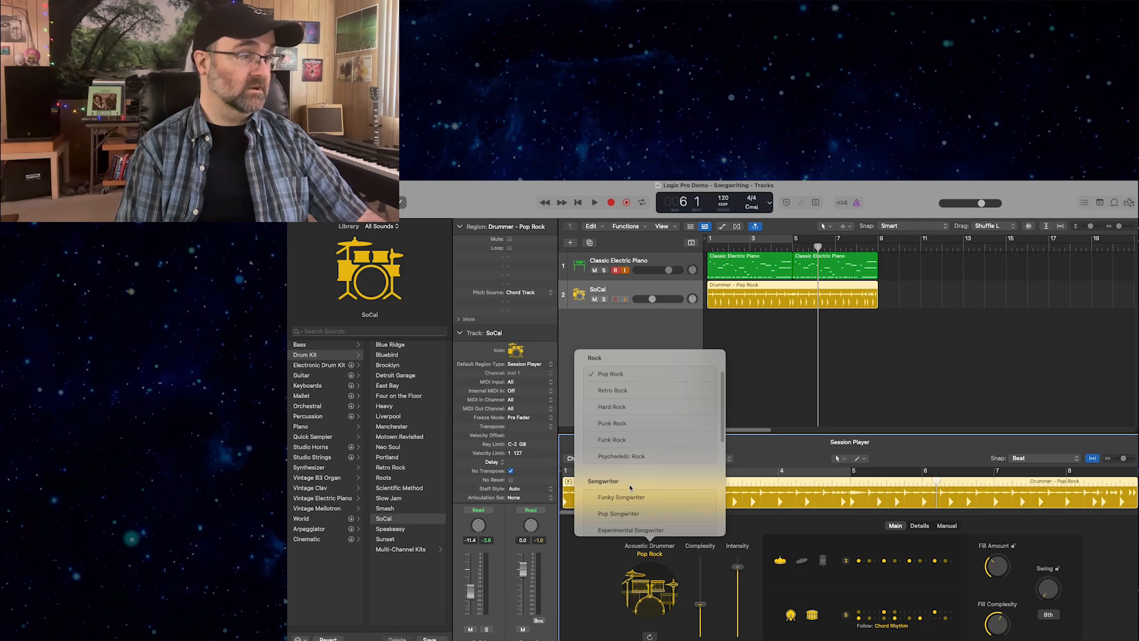
scroll(630, 488, "down", 1)
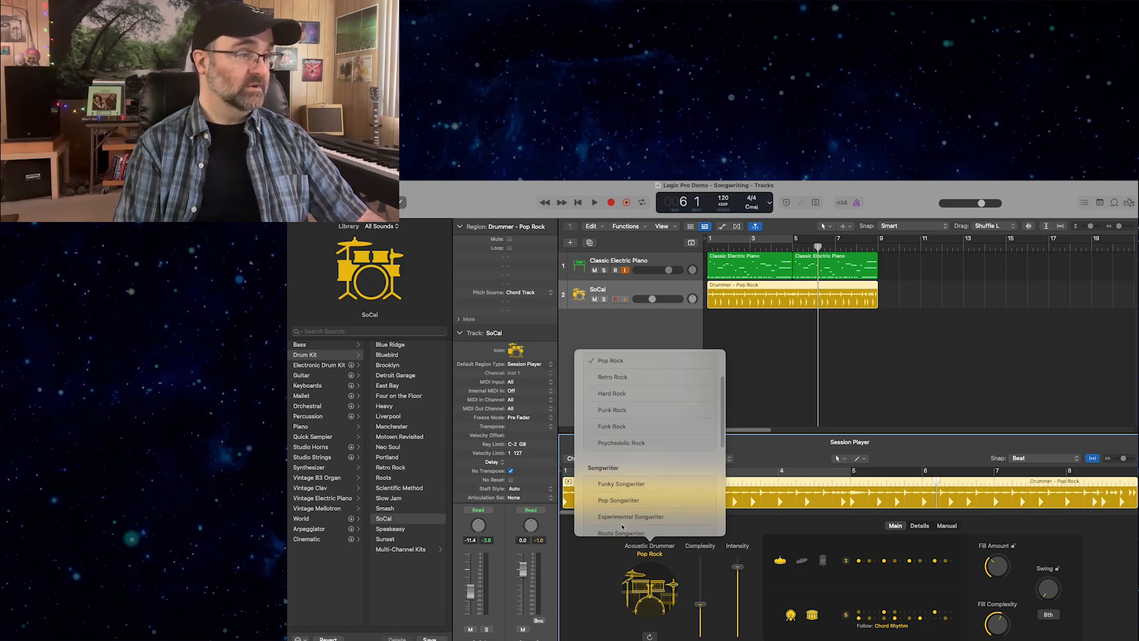
left_click(622, 518)
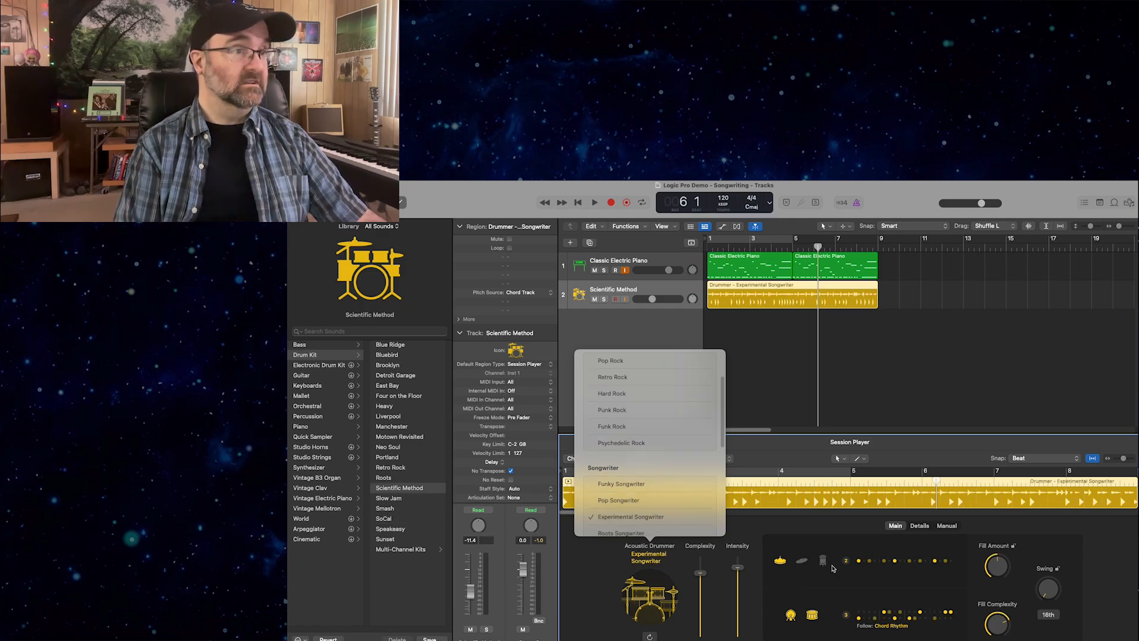
Play the song from bar 1, raise the drum track's volume to about -8.6 dB, and return the playhead to the start.
left_click_drag(816, 249, 582, 239)
key("space")
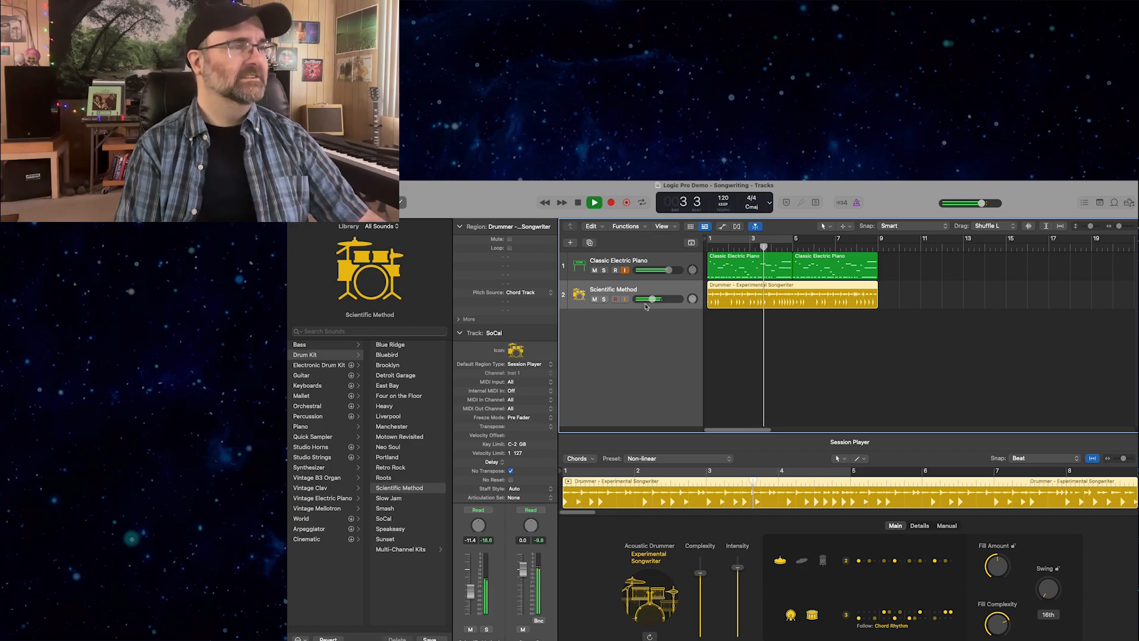
left_click_drag(653, 299, 659, 299)
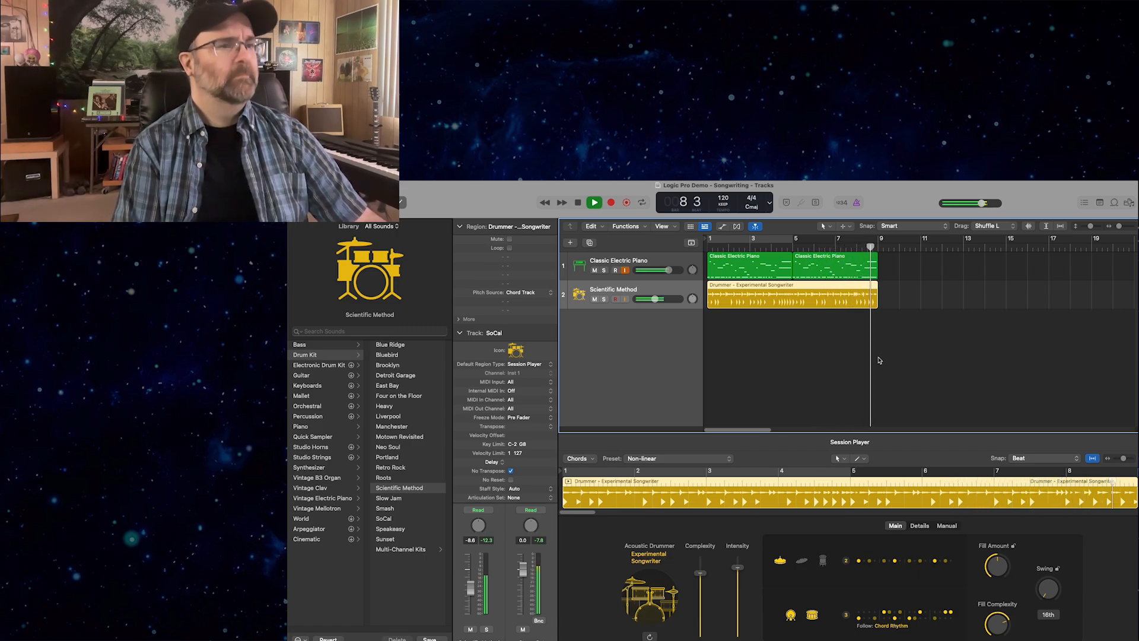
key("space")
key("Return")
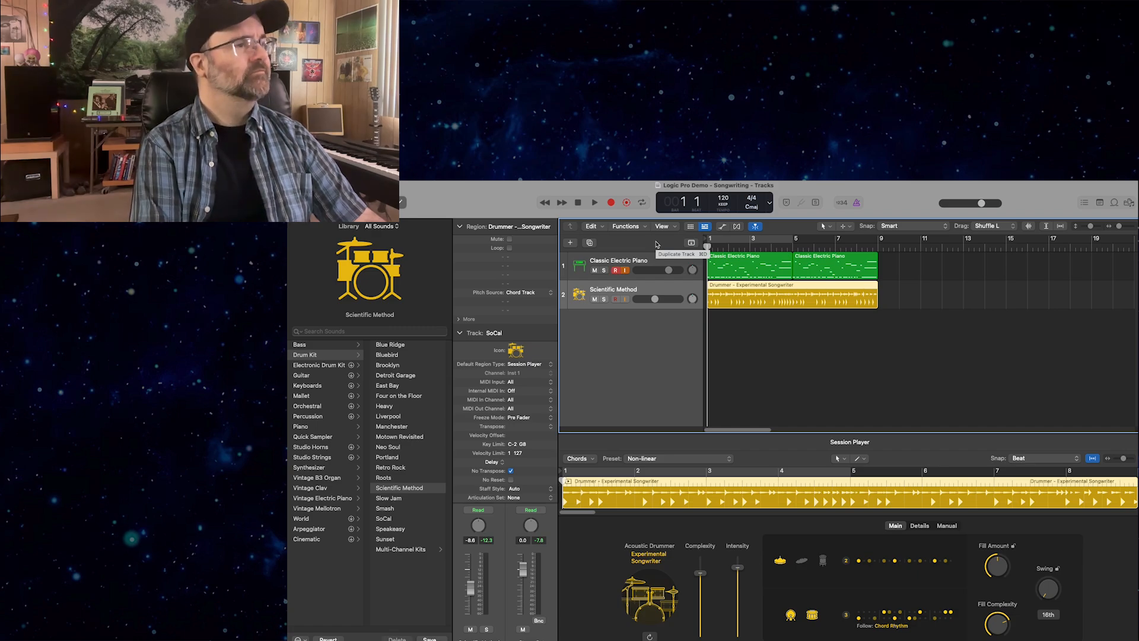
Create one new MIDI track with the Software Instrument option.
left_click(571, 244)
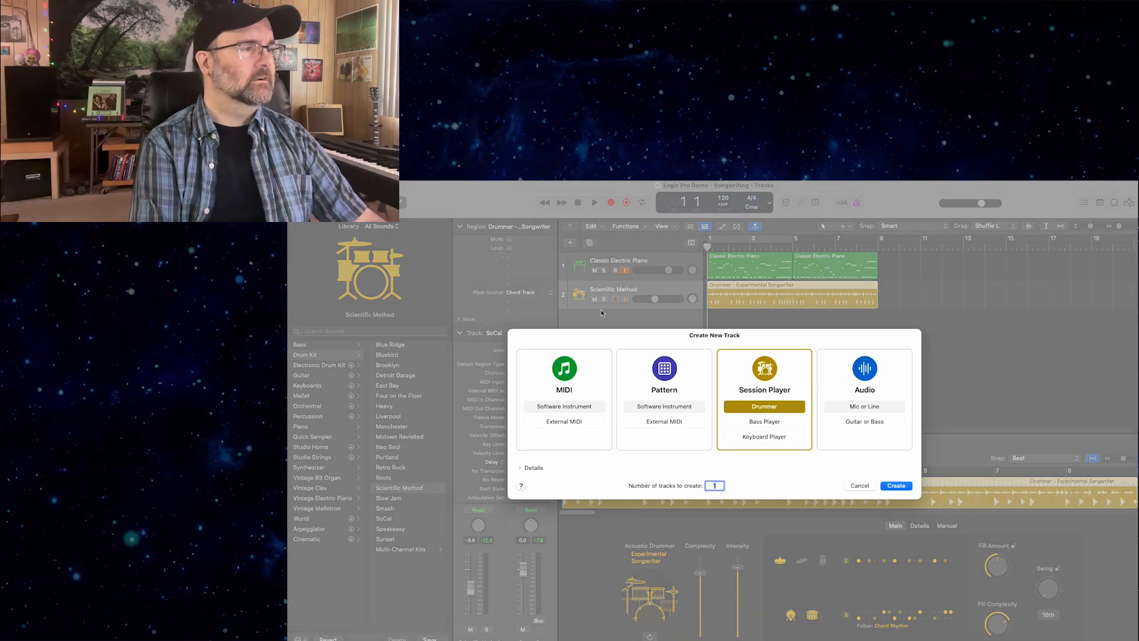
left_click(659, 408)
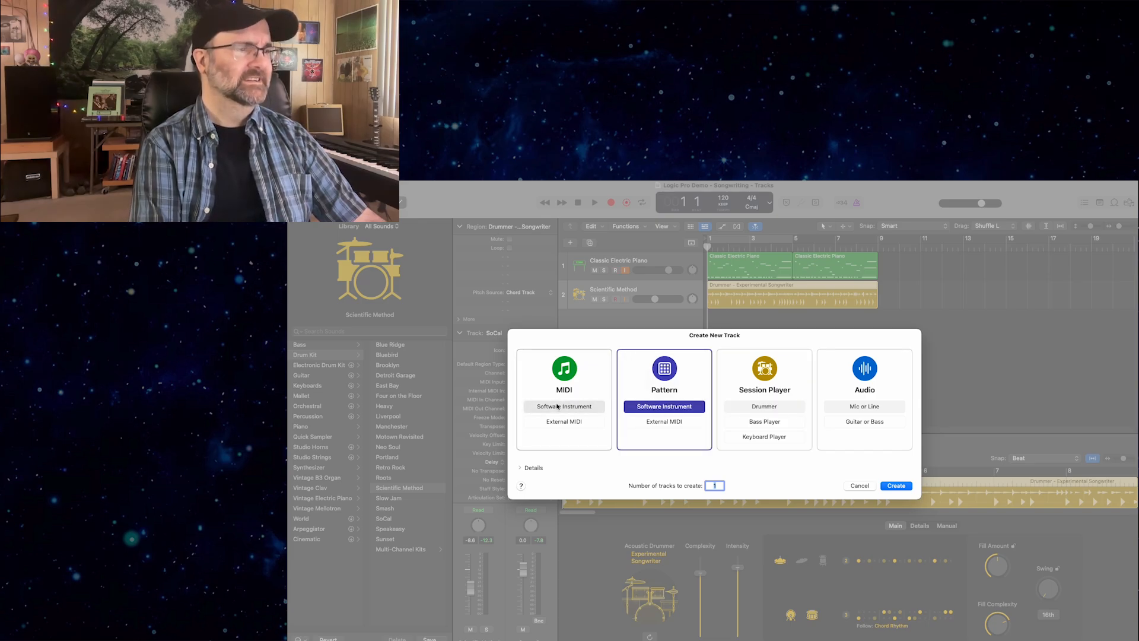
left_click(575, 409)
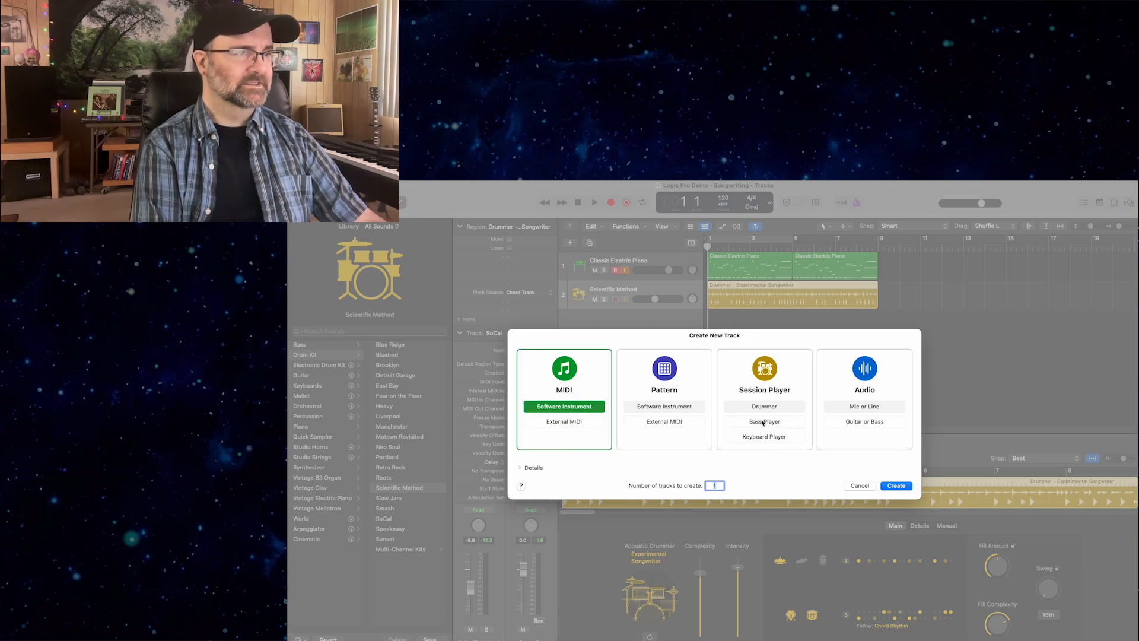
left_click(905, 490)
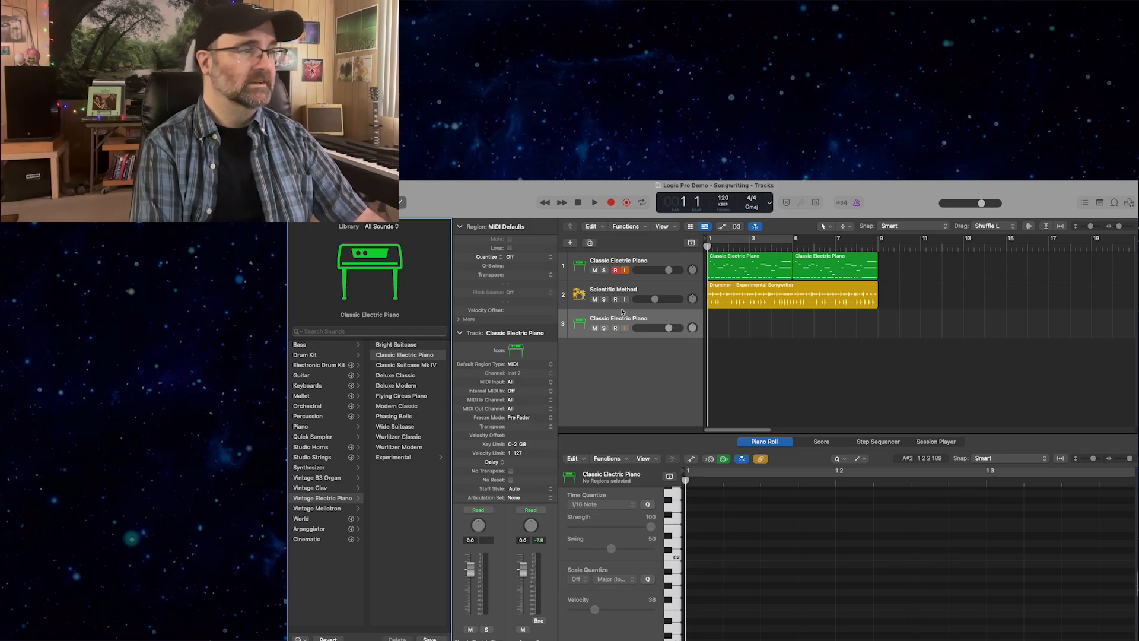
Load the Cinematic Suspense pad from the Synthesizer sounds on the new track, after trying the rhythmic Crimson Cloudscape patch.
left_click(625, 321)
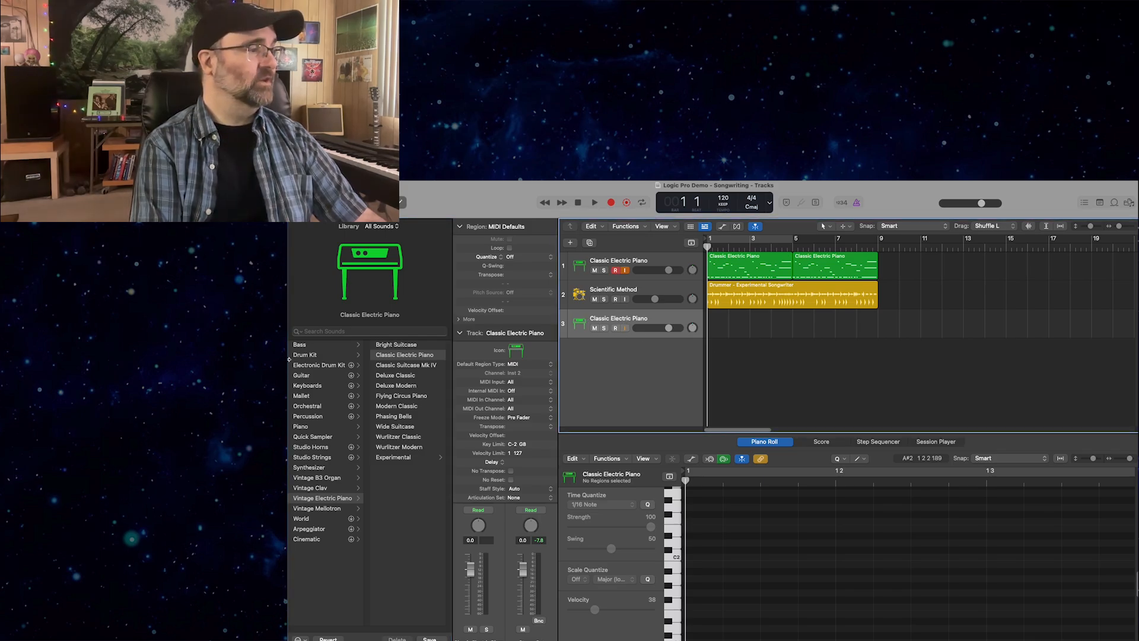
left_click(327, 469)
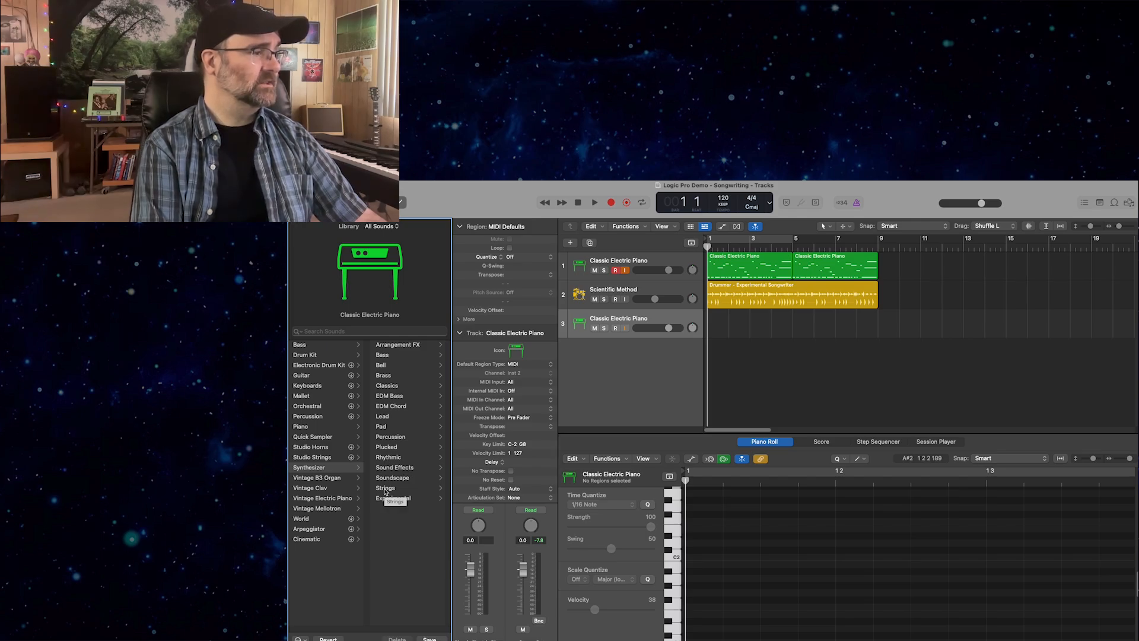
left_click(386, 458)
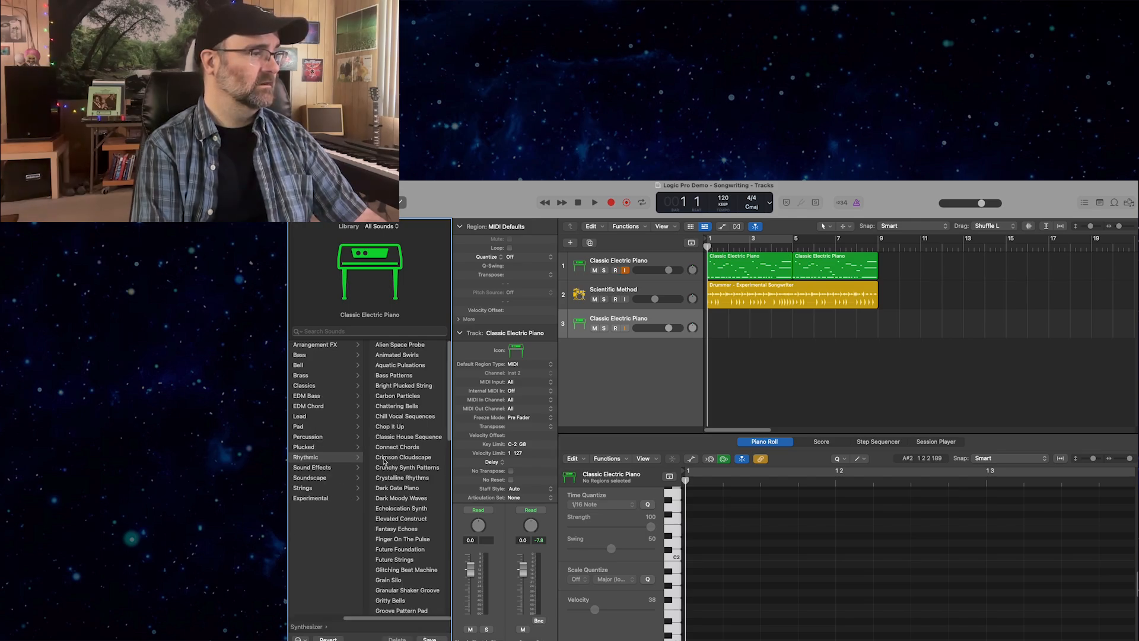
left_click(384, 460)
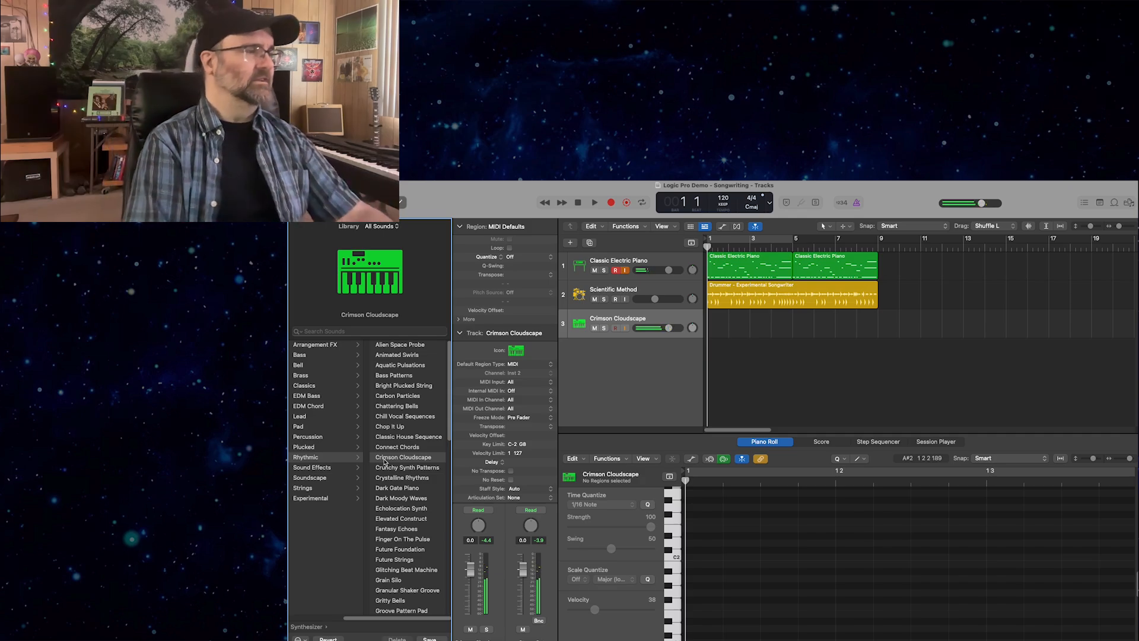
left_click(305, 427)
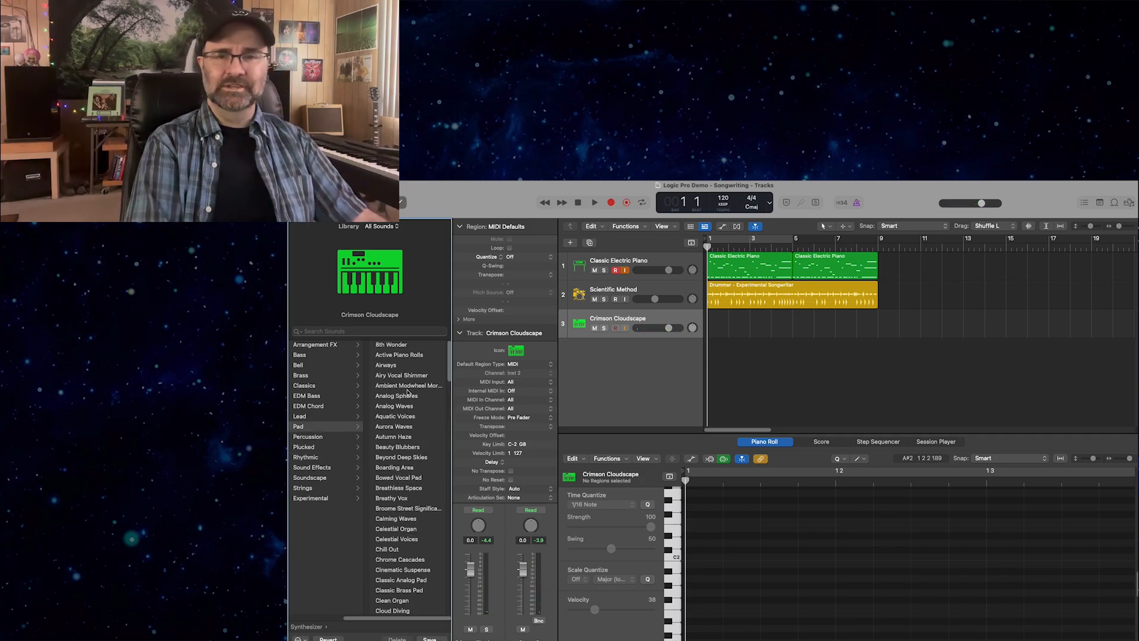
scroll(414, 392, "down", 5)
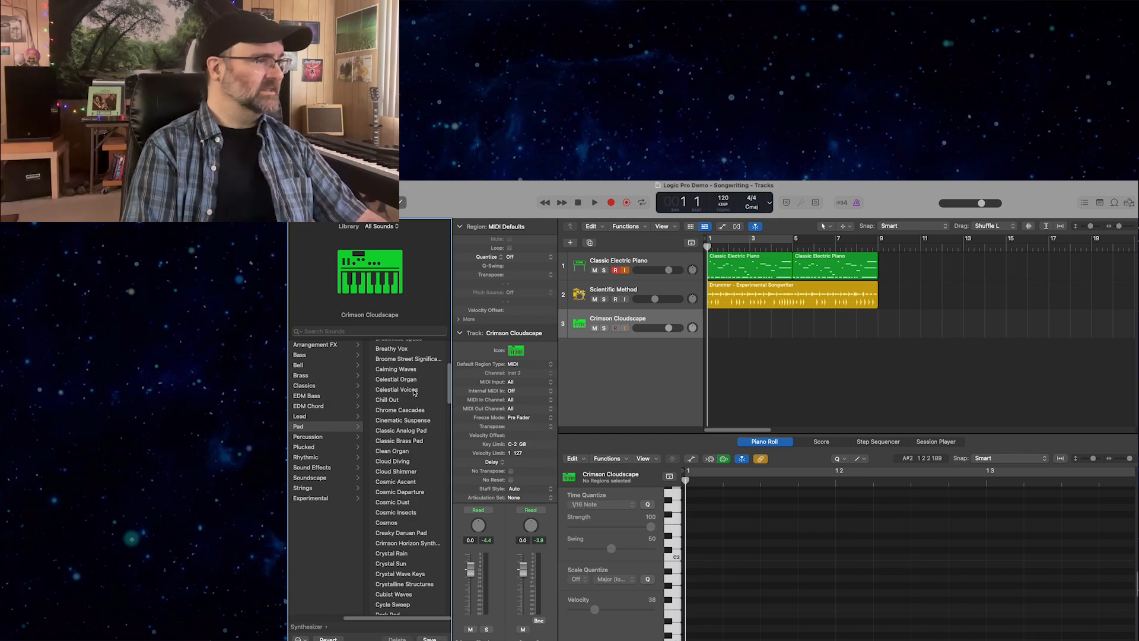
left_click(397, 421)
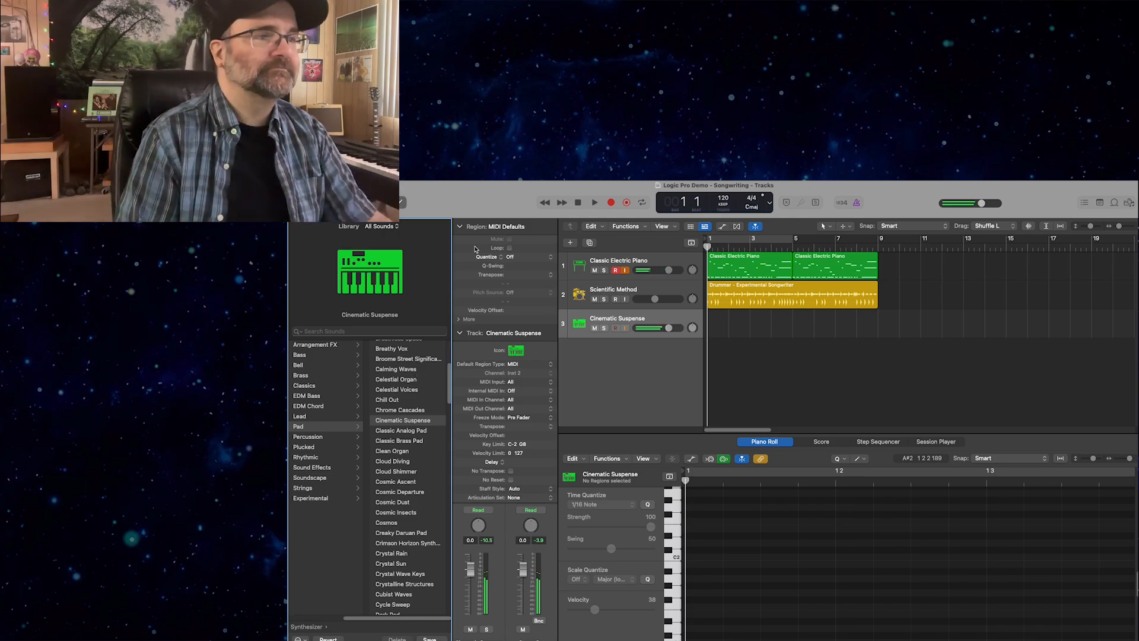
Turn on the count-in and record a pad part on the Cinematic Suspense track from bar 1 to bar 9.
left_click(840, 203)
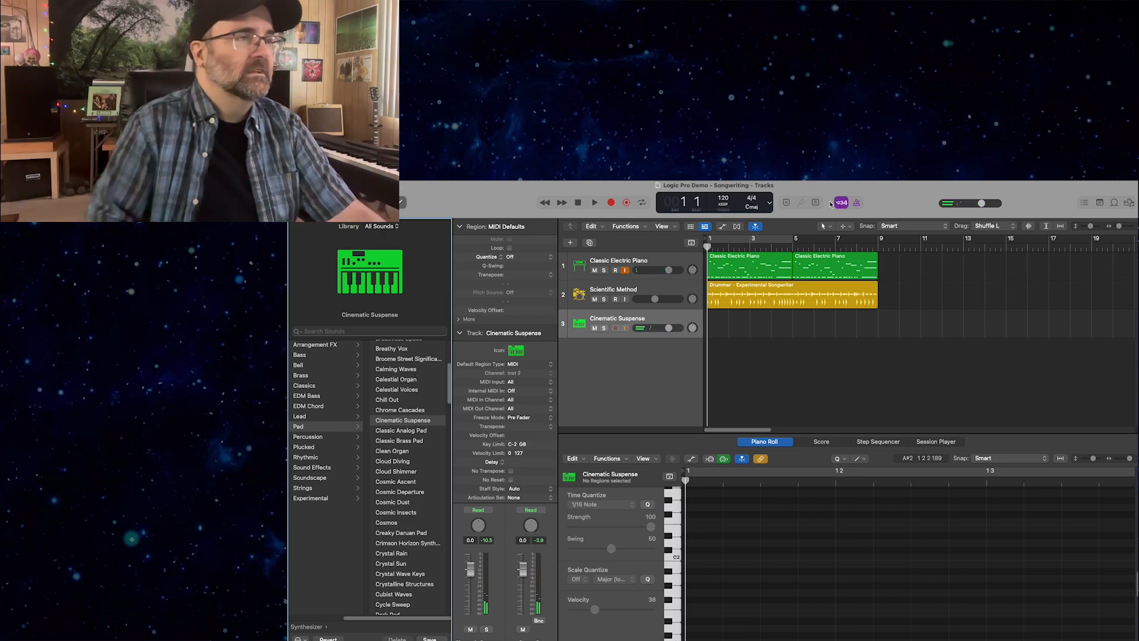
left_click(611, 203)
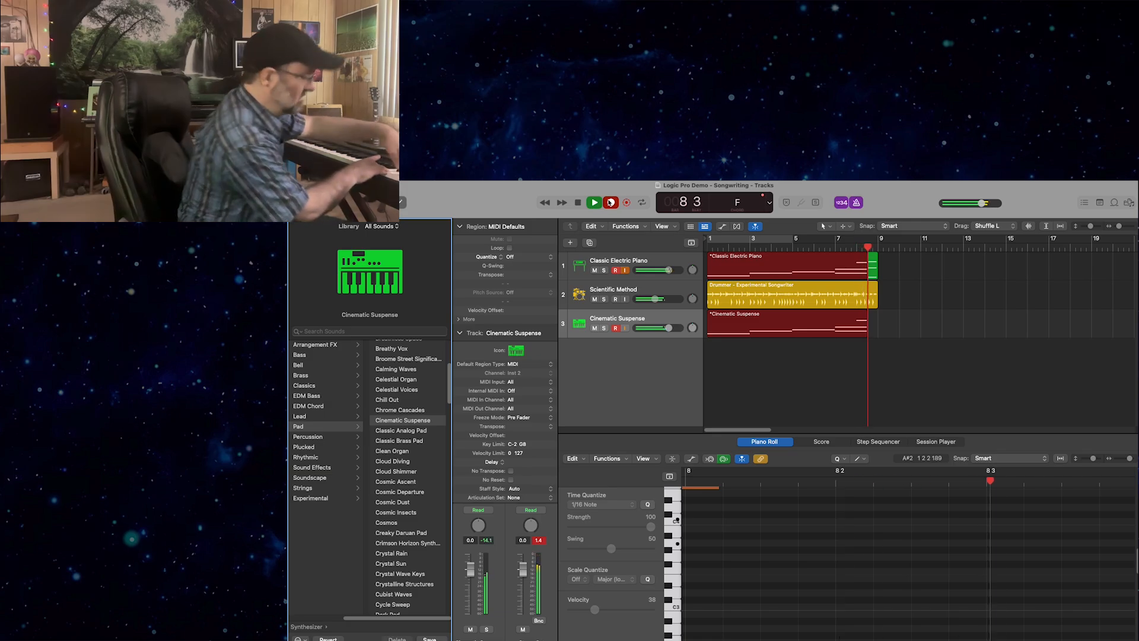
key("space")
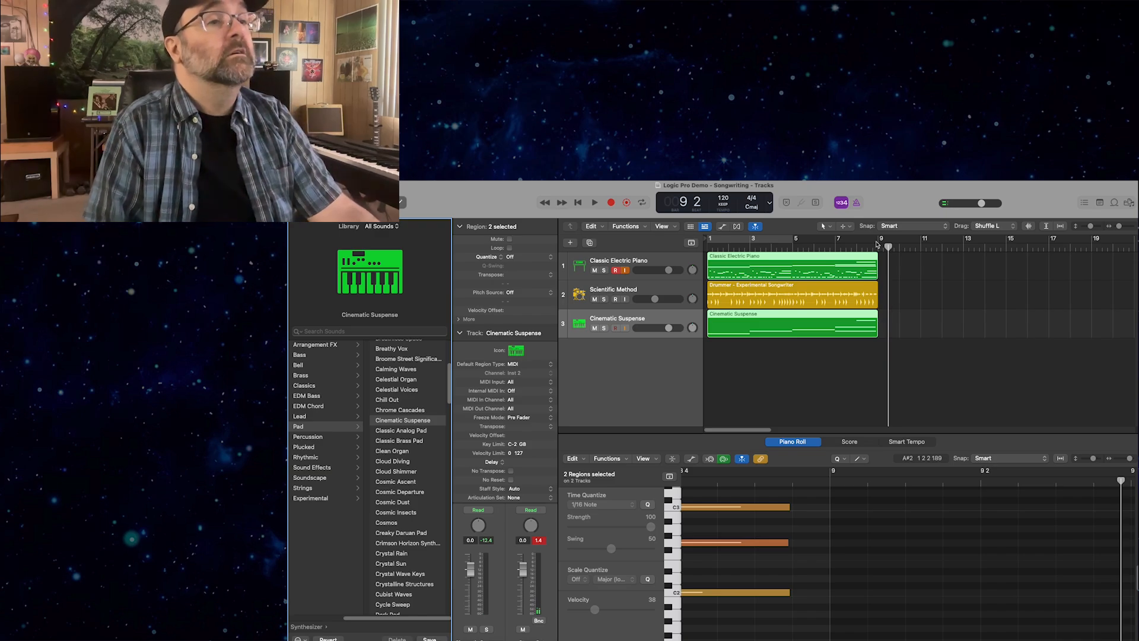
Play the arrangement with the recorded pad part through to bar 9 and return the playhead to the start.
key("Return")
key("space")
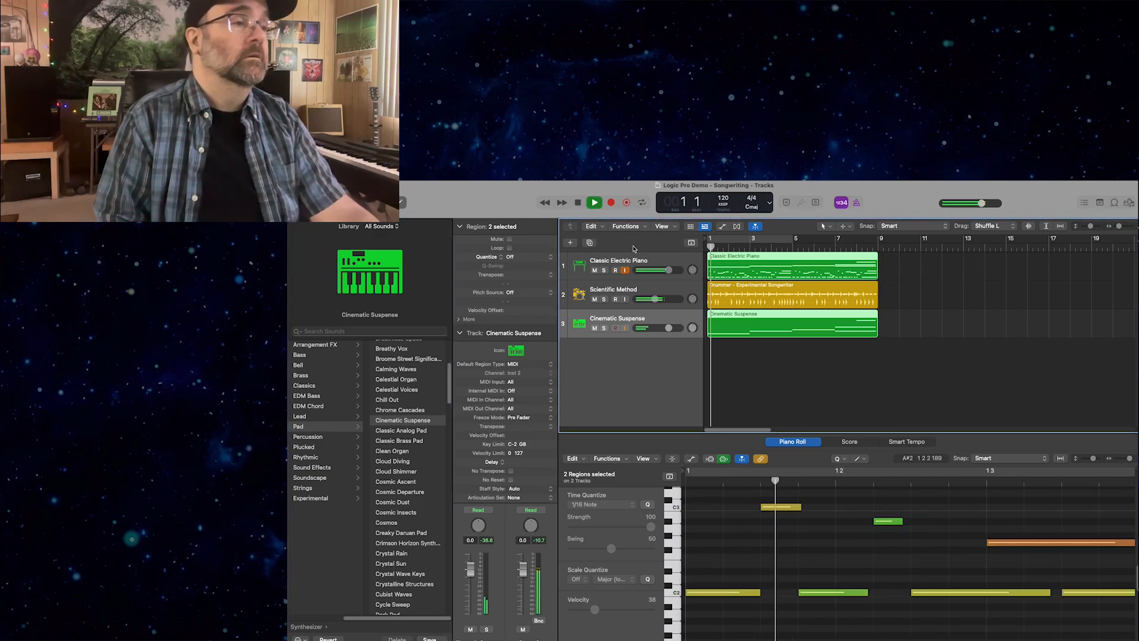
left_click(845, 204)
left_click(845, 204)
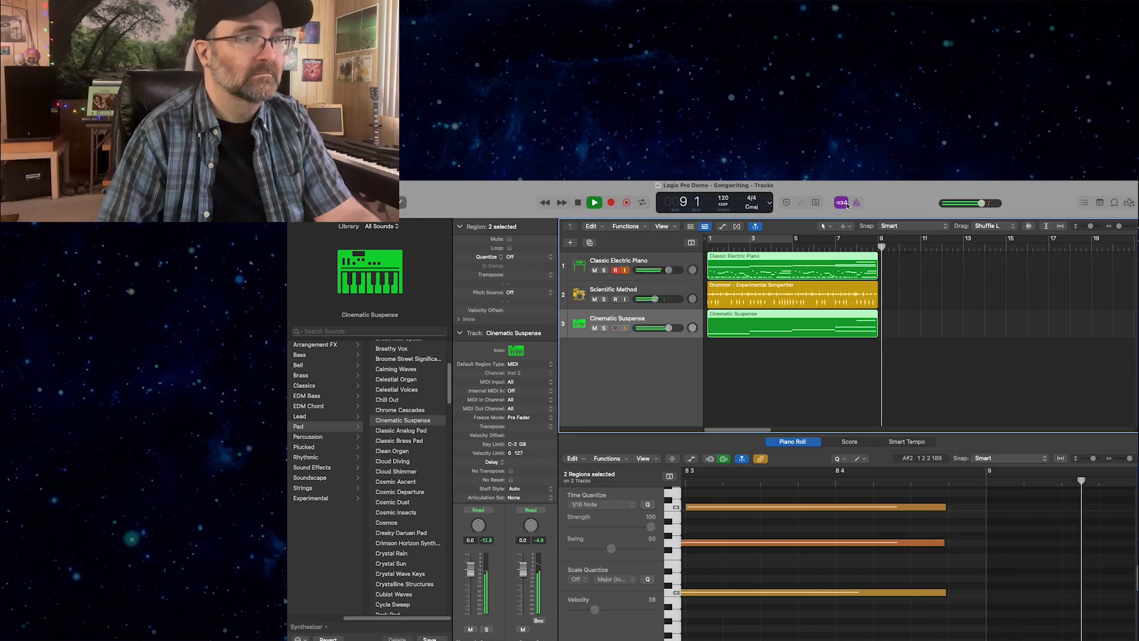
key("Return")
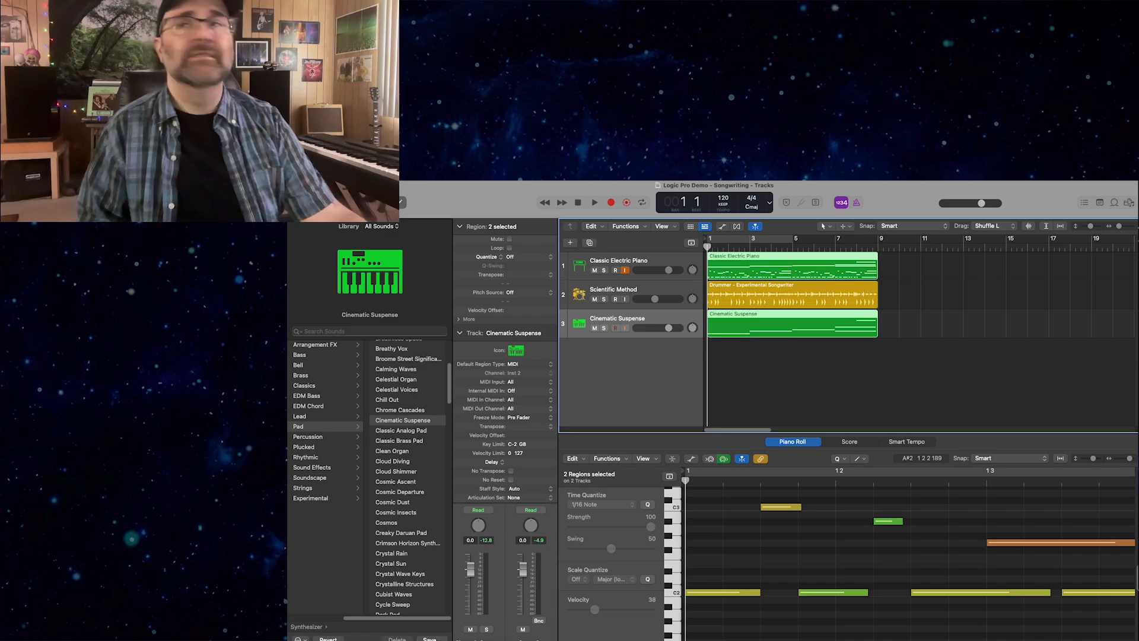
Set the audio input device to Scarlett 4i4 USB in the audio device settings, apply the change and close the settings.
left_click(415, 175)
mouse_move(324, 174)
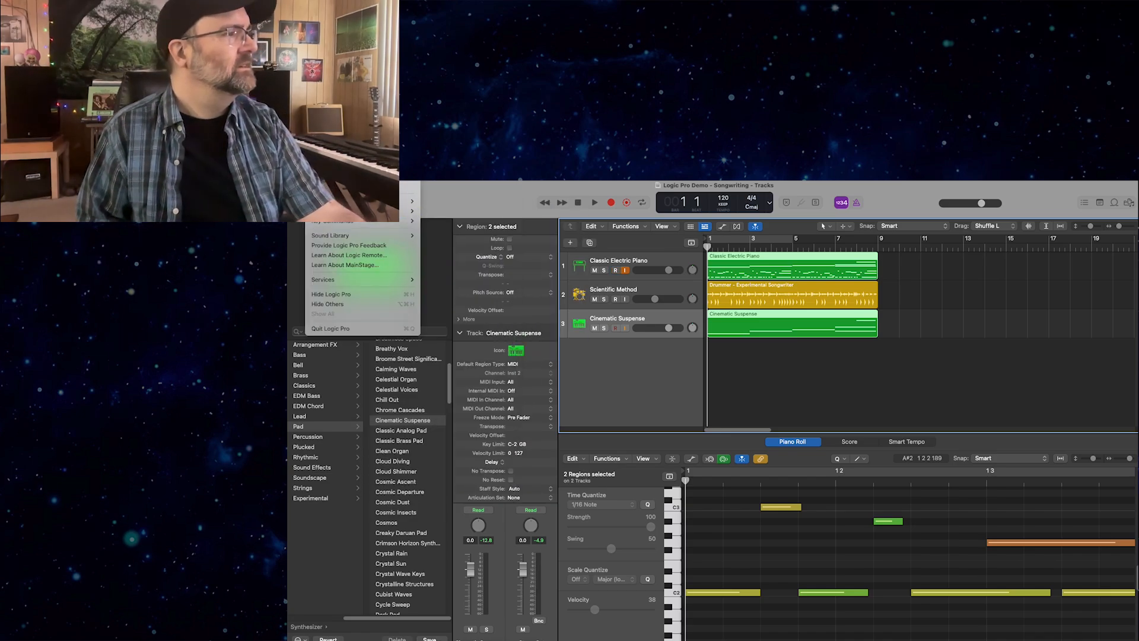
mouse_move(408, 201)
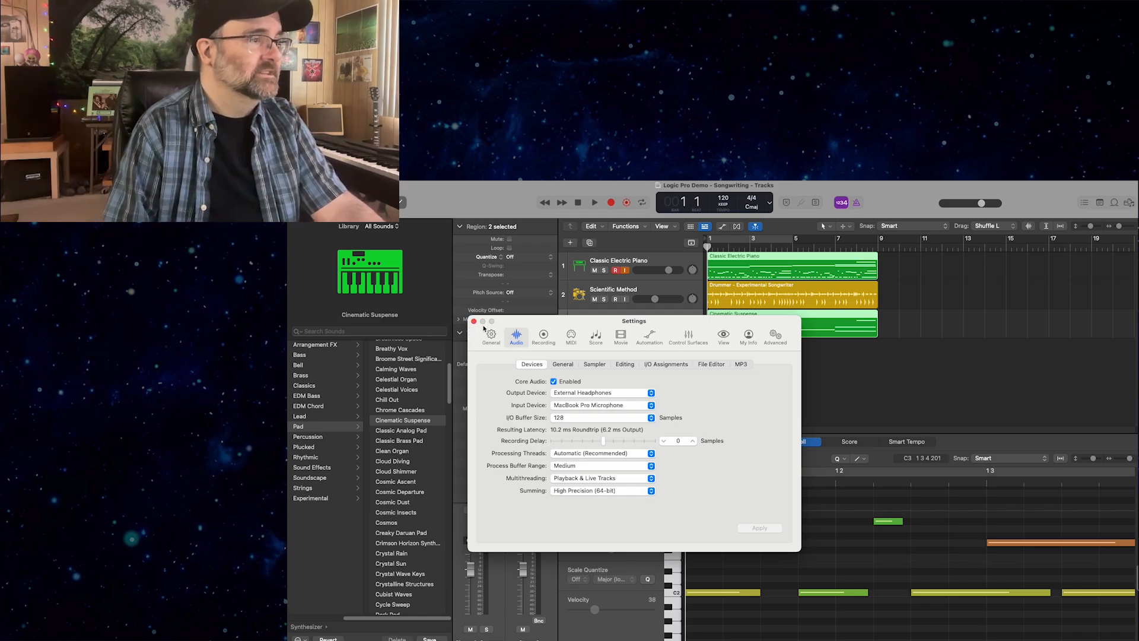
left_click(567, 404)
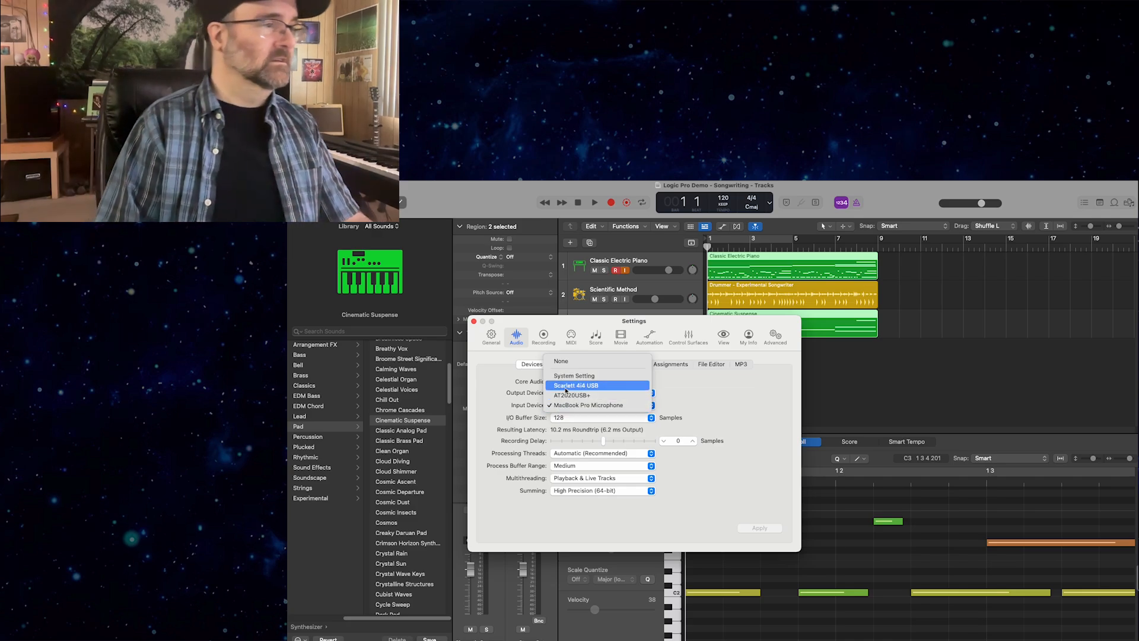
left_click(565, 395)
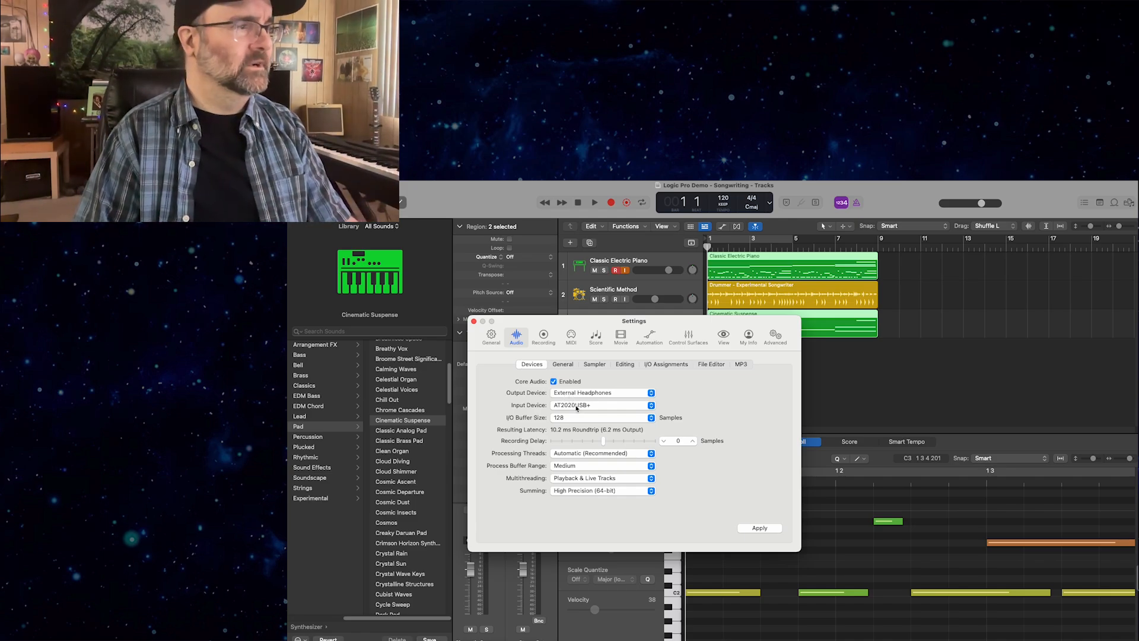
left_click(575, 406)
left_click(573, 396)
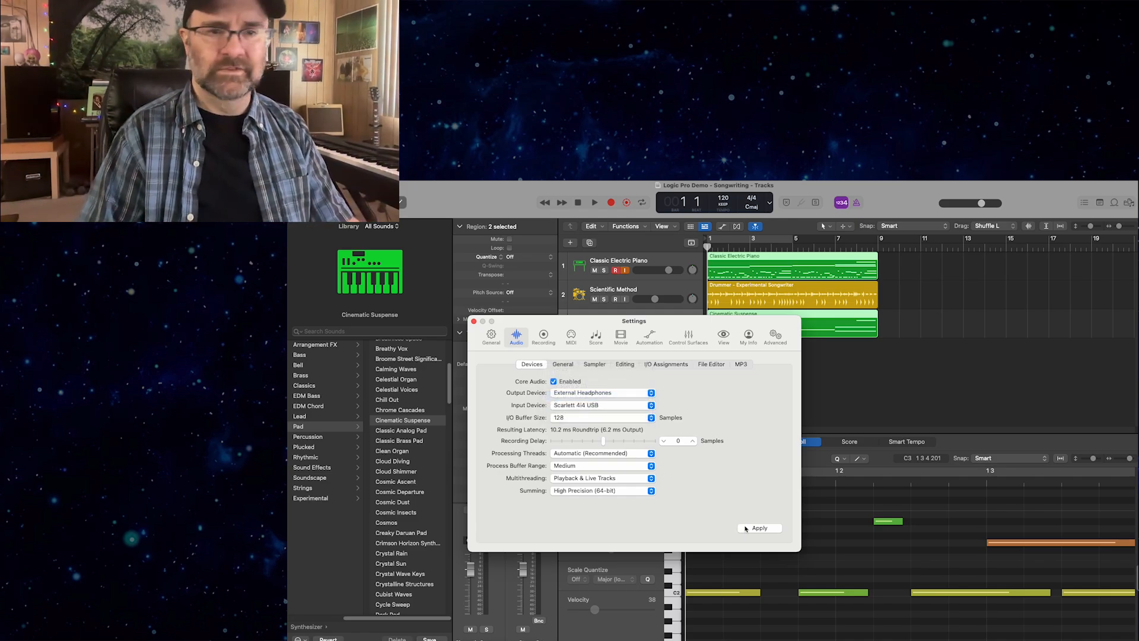
left_click(749, 528)
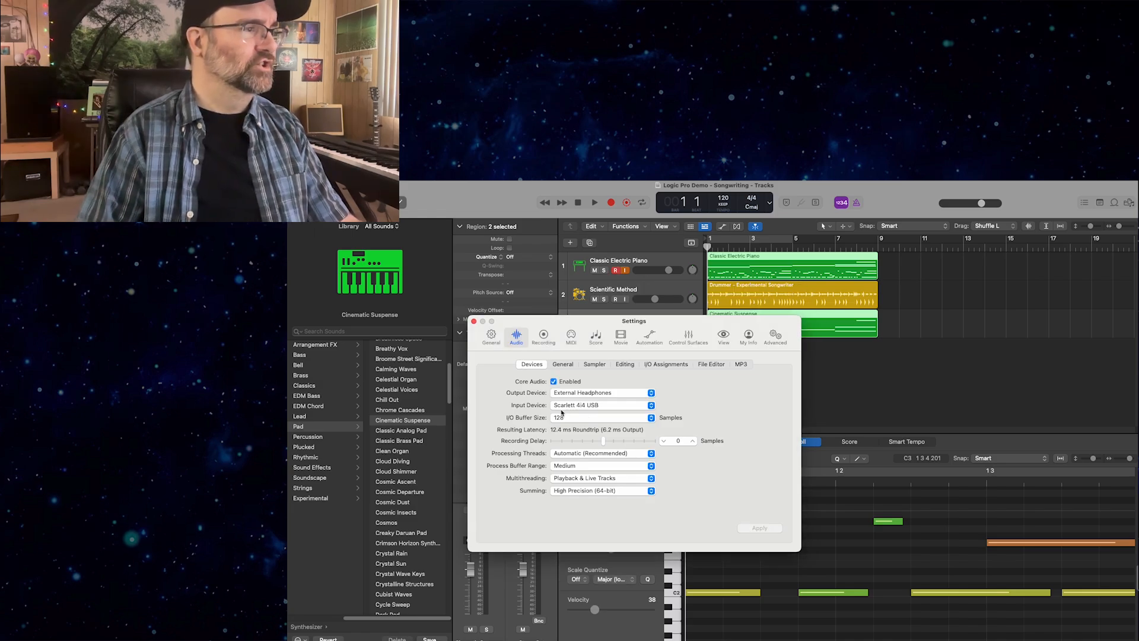
left_click(473, 321)
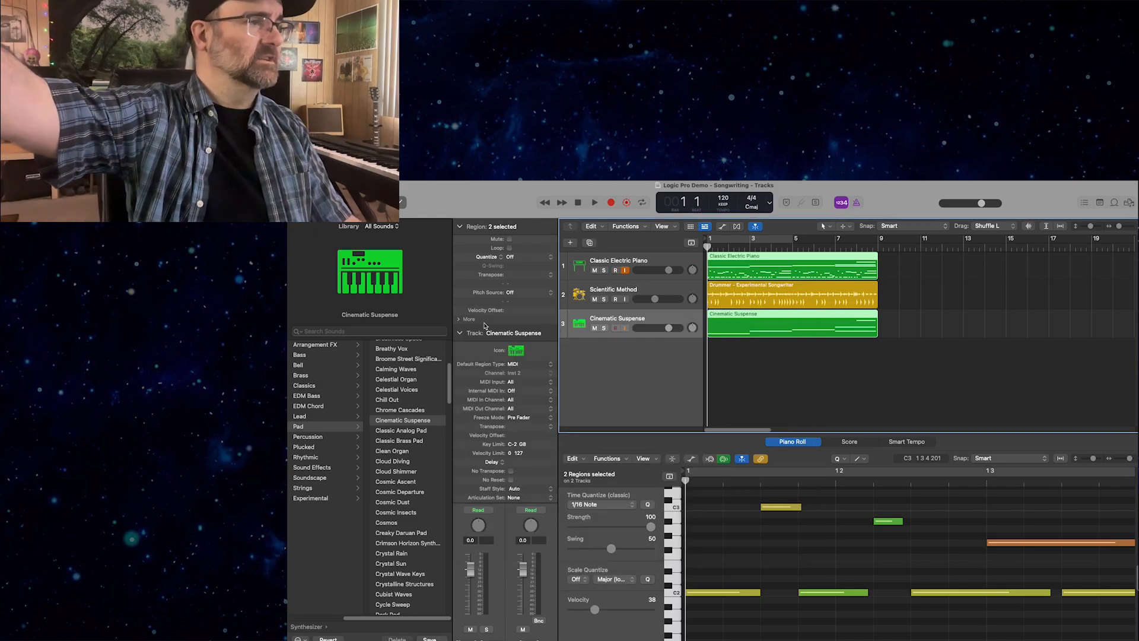
Create one new Audio track with the Mic or Line option.
left_click(570, 242)
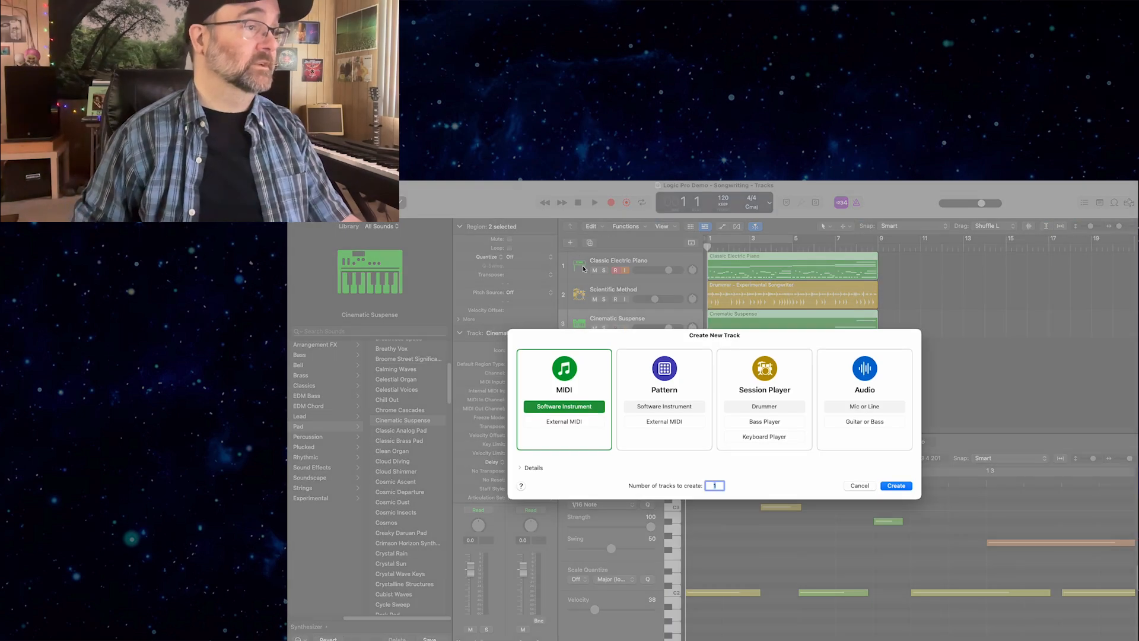
left_click(859, 410)
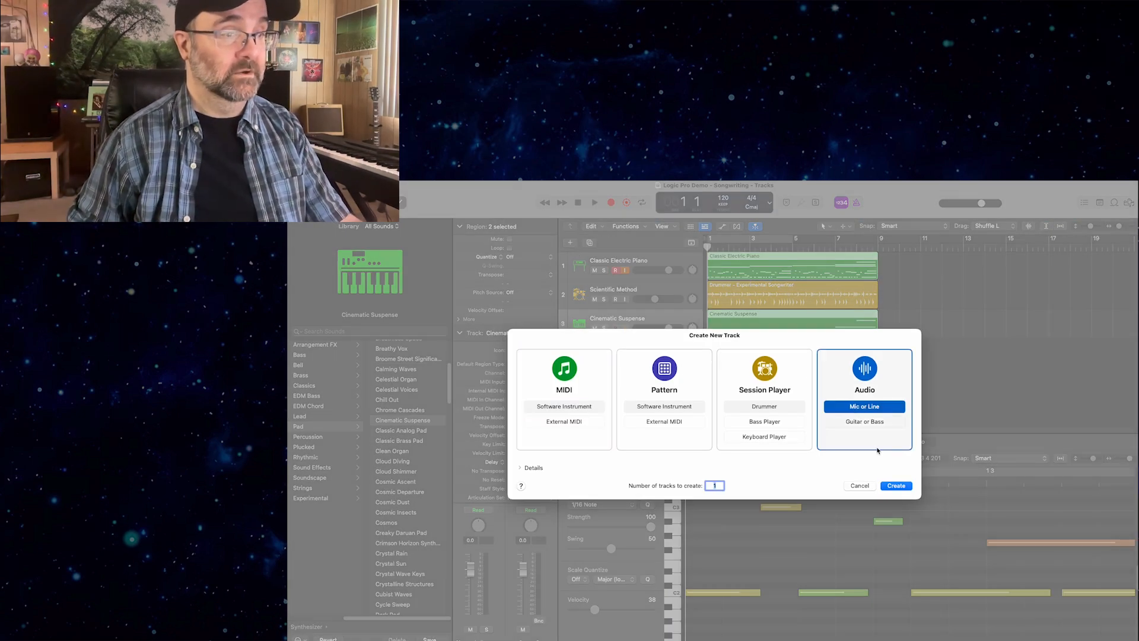
left_click(894, 486)
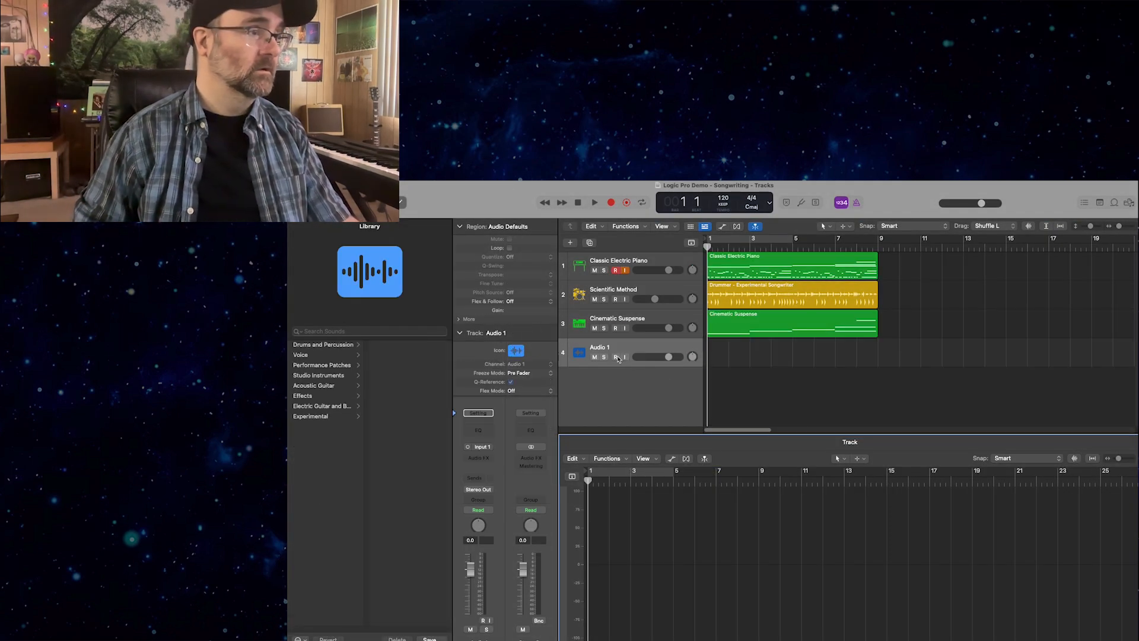
Arm the Audio 1 track for recording and check its input level.
left_click(616, 357)
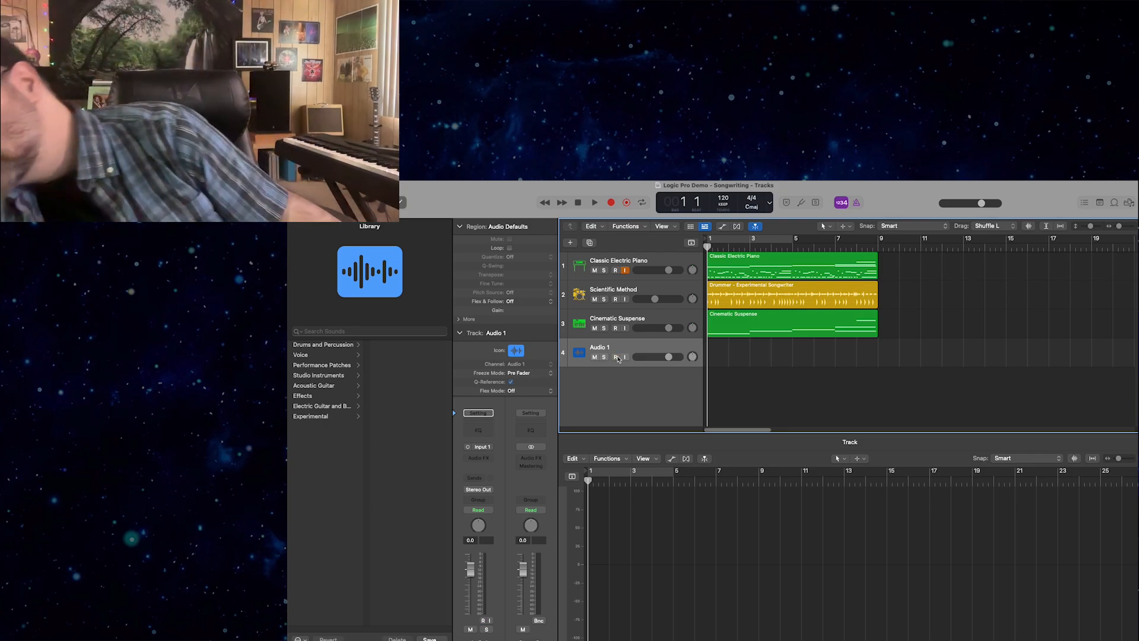
left_click(616, 356)
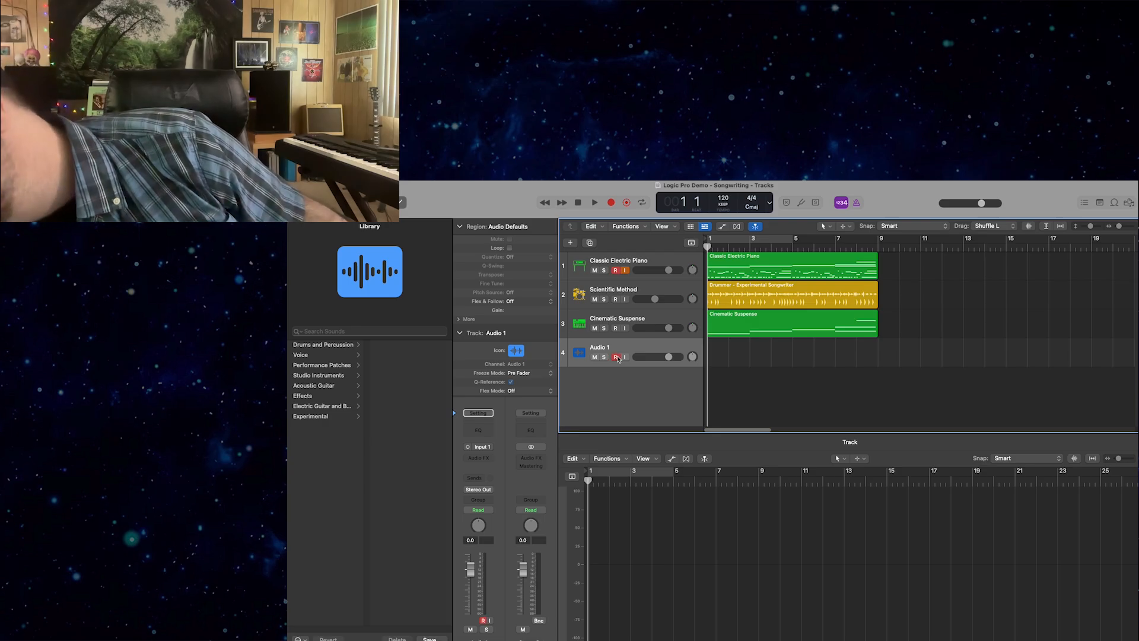
left_click(616, 357)
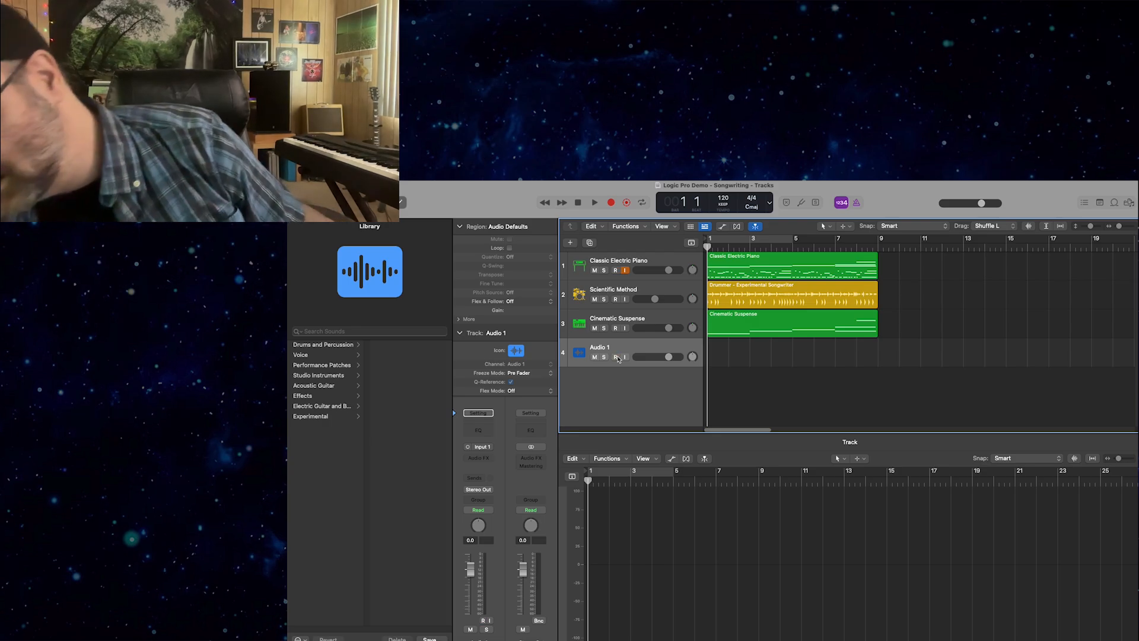
left_click(617, 357)
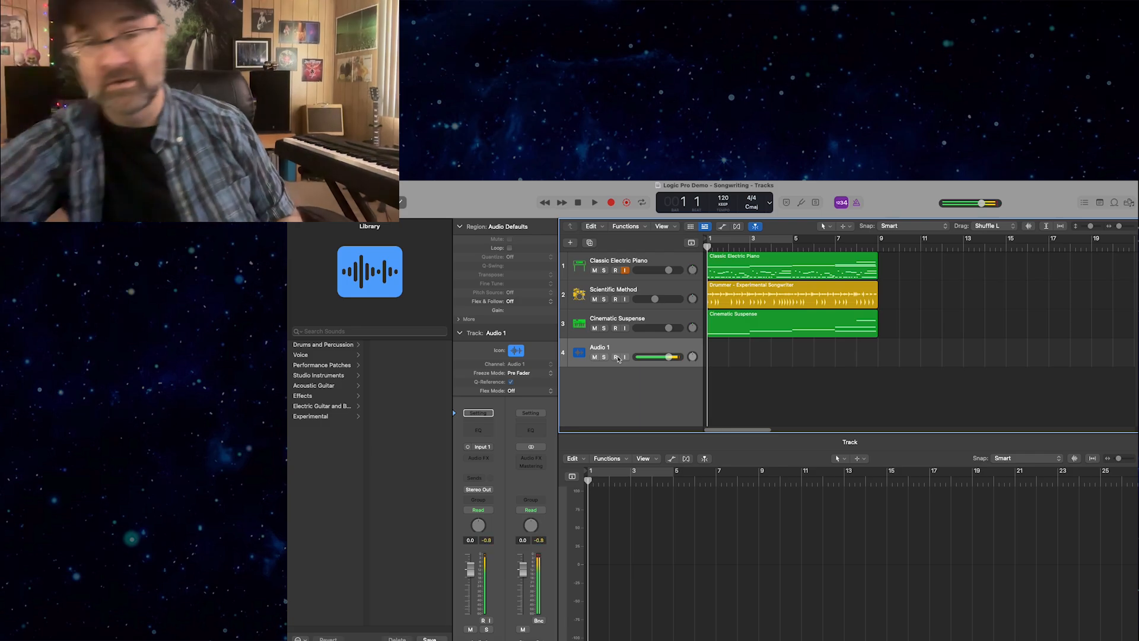
left_click(624, 357)
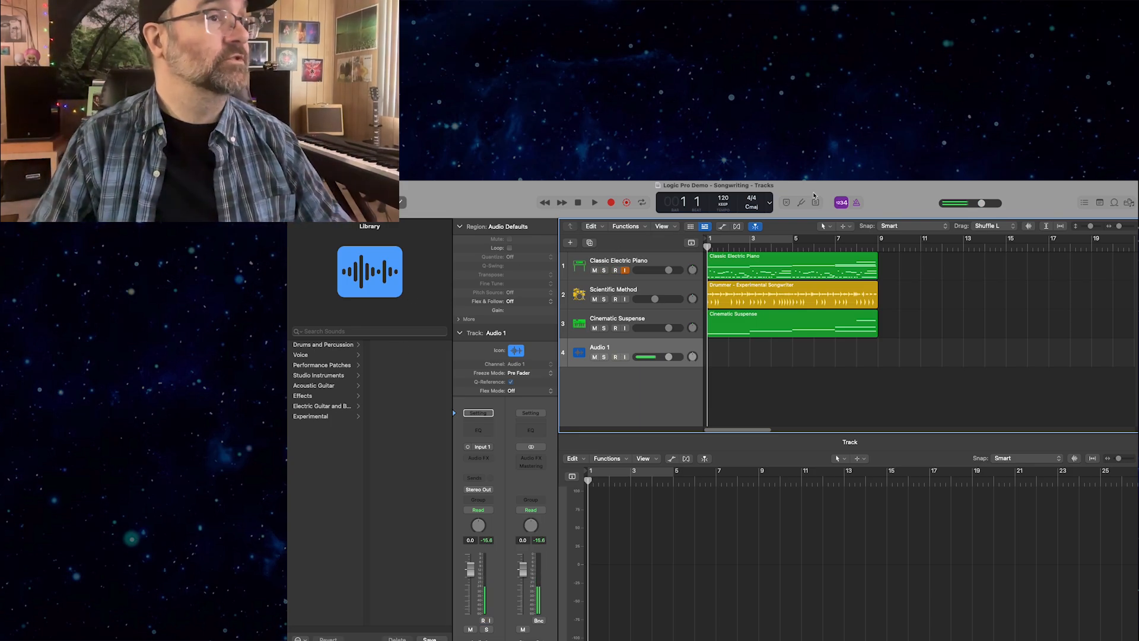
Record a vocal take on the Audio 1 track from bar 1 into bar 8 and return the playhead to the start.
left_click(611, 203)
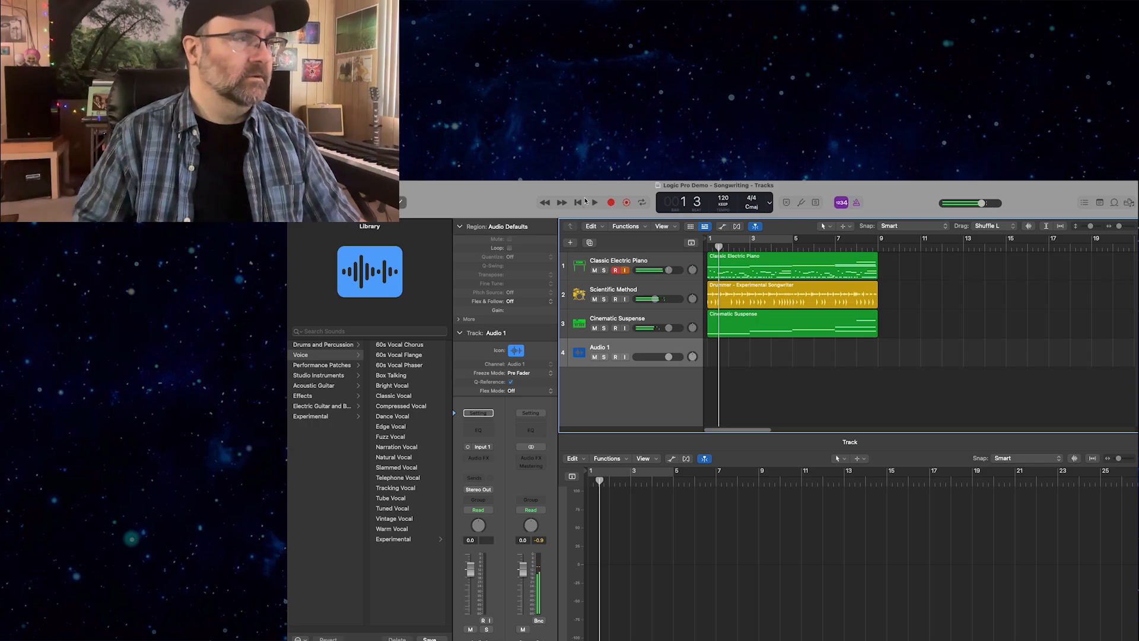
left_click(624, 321)
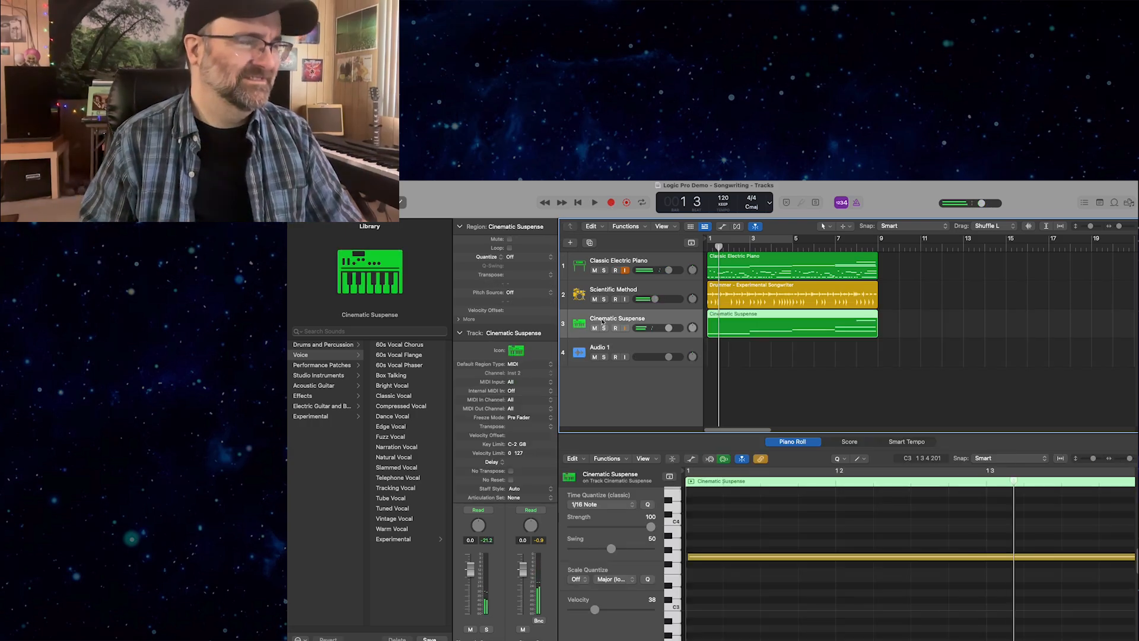
left_click(616, 357)
left_click_drag(719, 248, 706, 247)
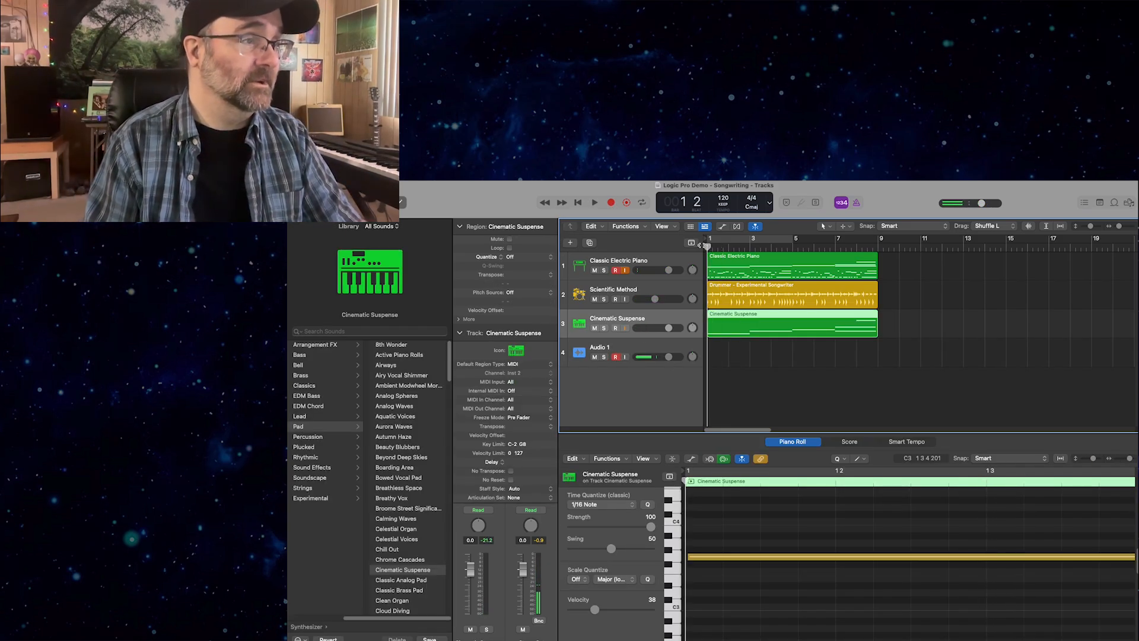
left_click(611, 203)
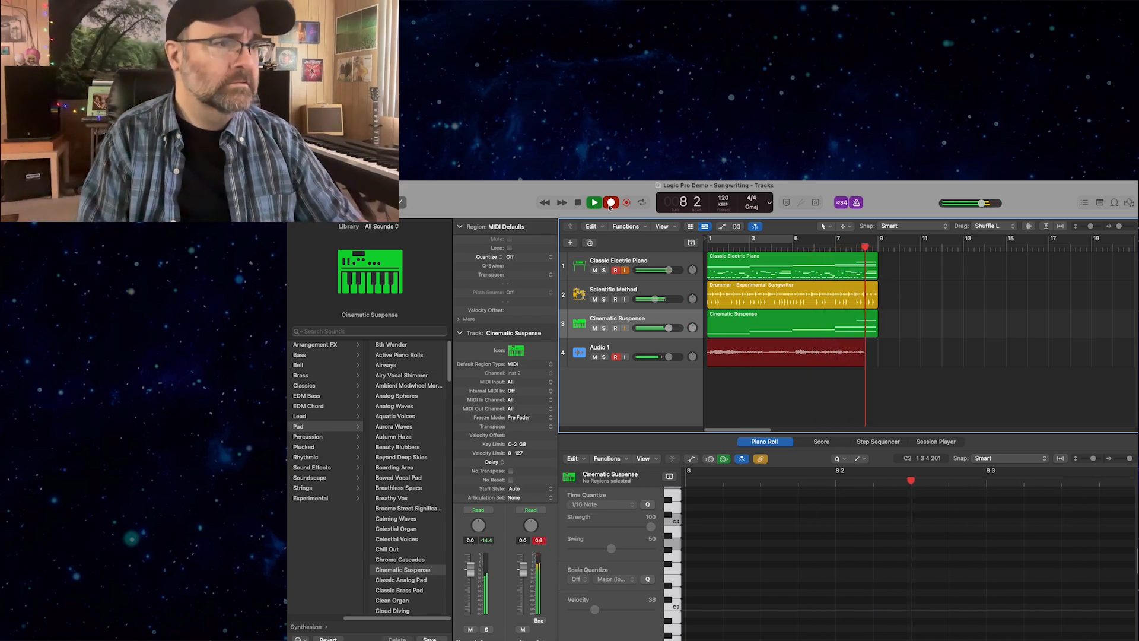
left_click(578, 204)
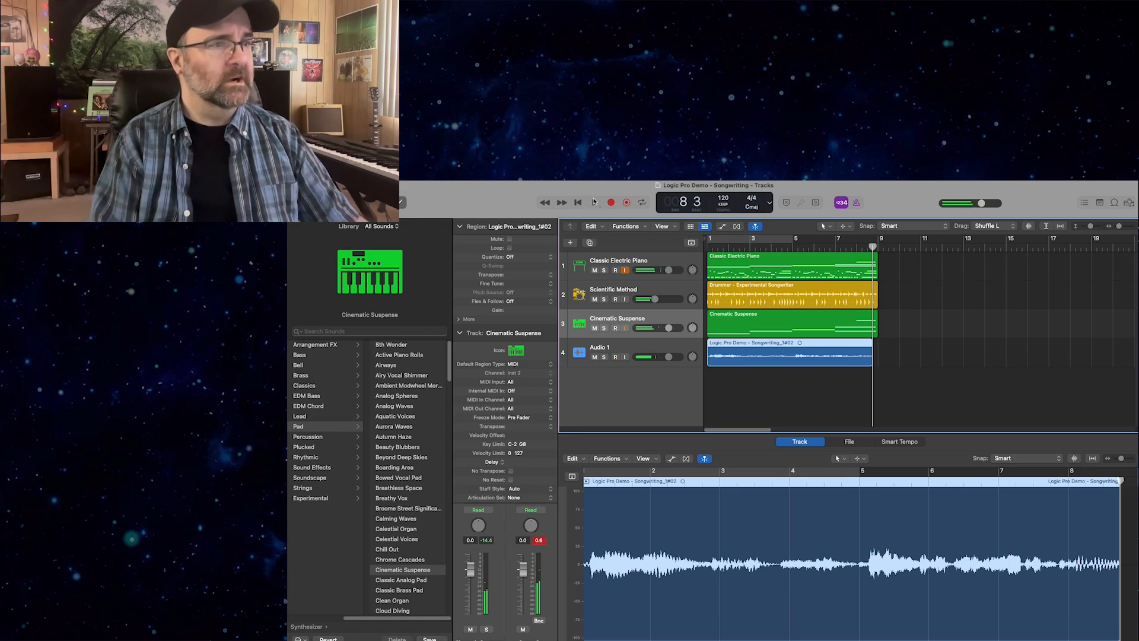
key("Return")
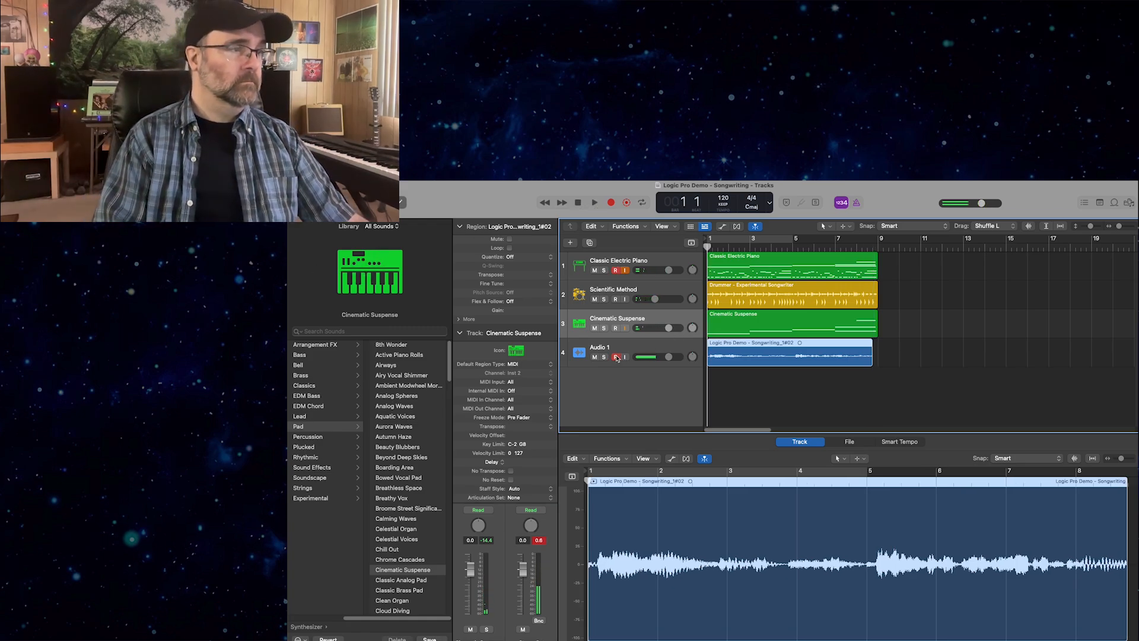
Apply the Tuned Vocal patch from the Voice category to the Audio 1 track.
left_click(617, 348)
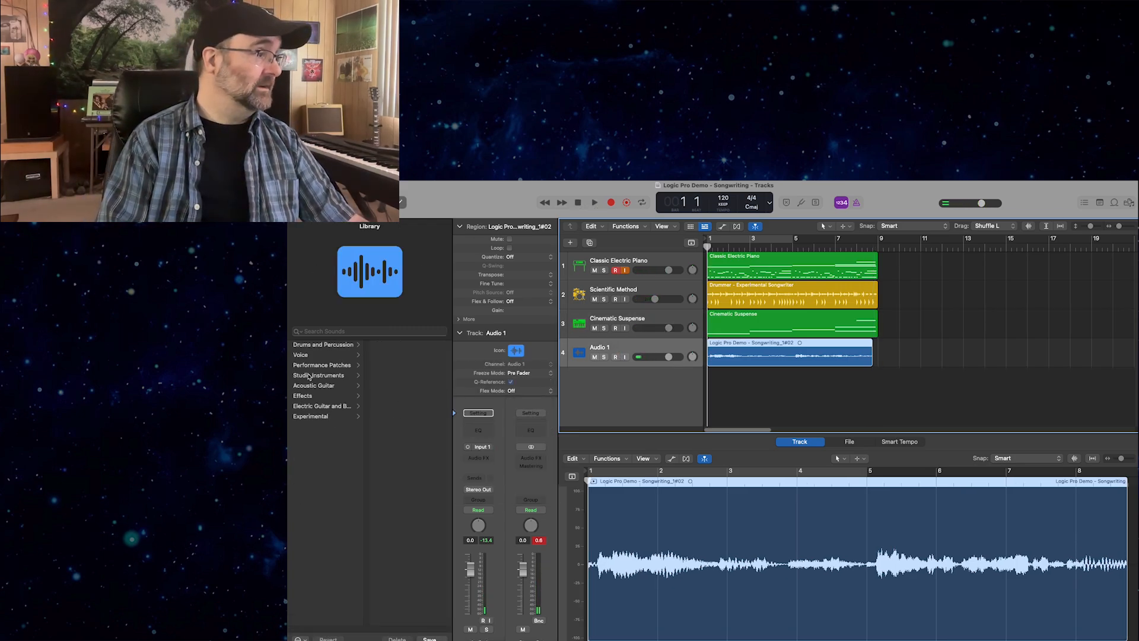
left_click(307, 354)
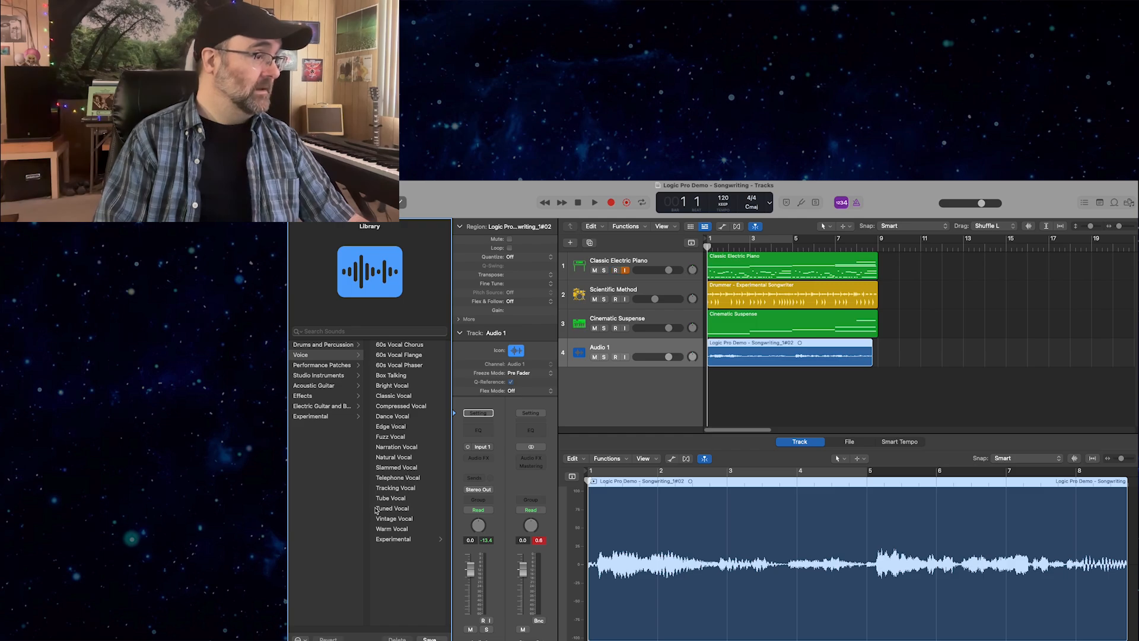
left_click(380, 508)
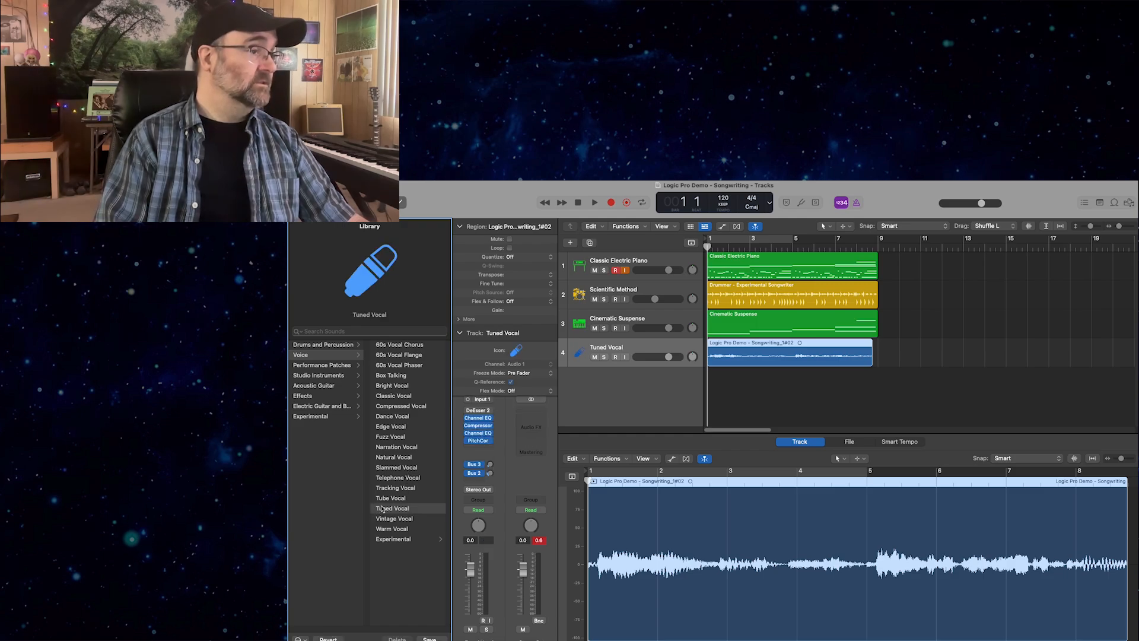
Raise the Tuned Vocal track's volume to 6.0 dB while playing the arrangement to bar 9, and return the playhead to the start.
key("space")
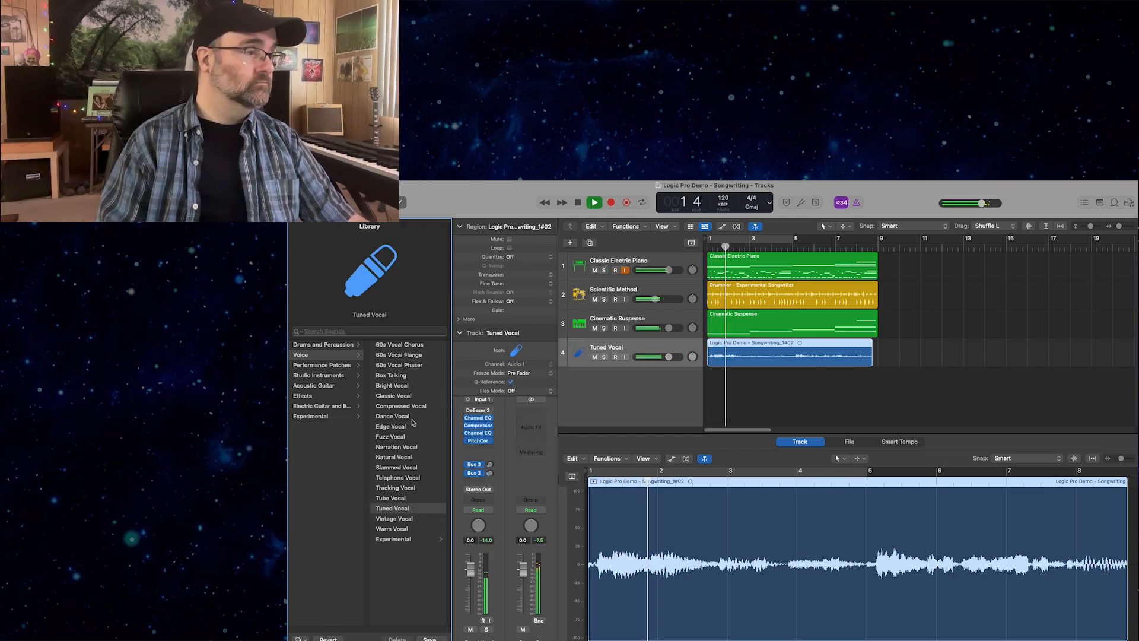
left_click_drag(668, 357, 730, 358)
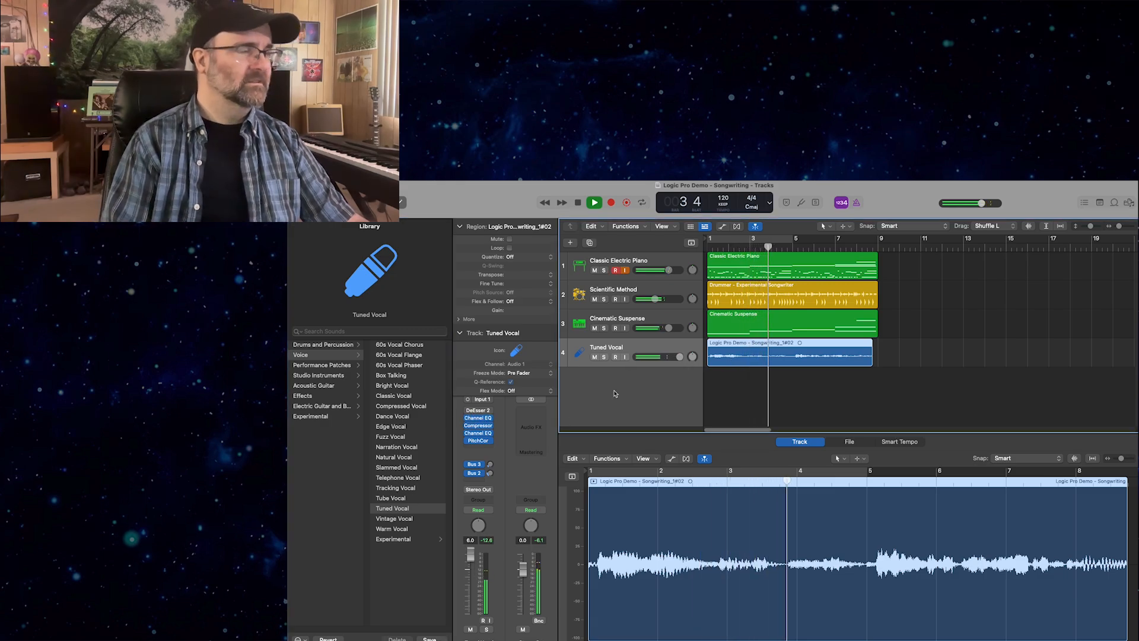
left_click(422, 174)
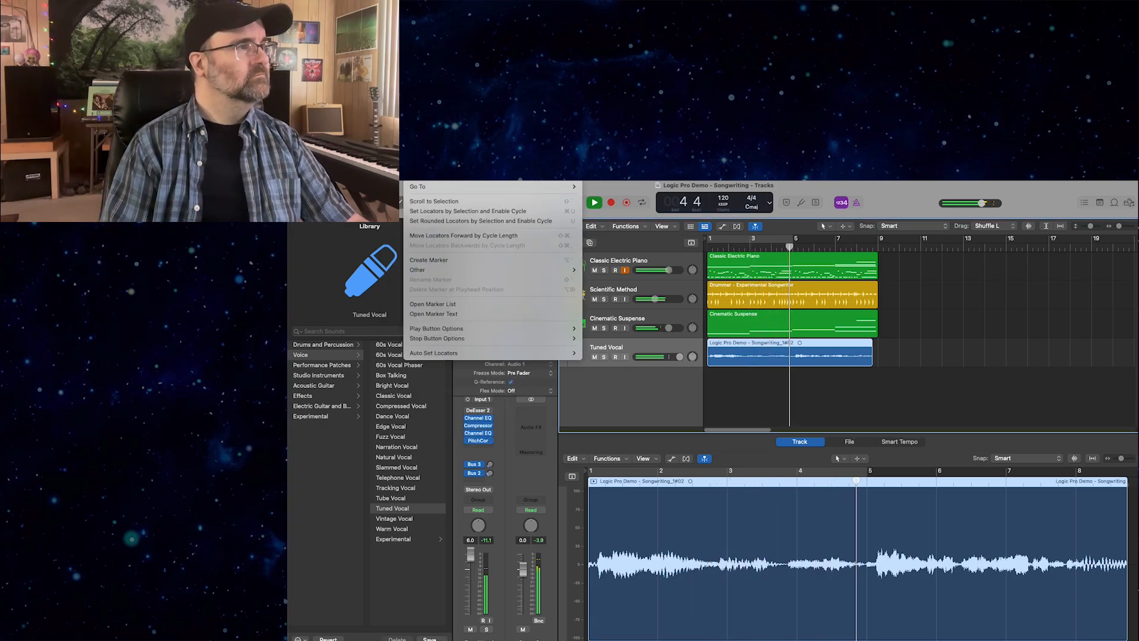
mouse_move(445, 174)
left_click(464, 242)
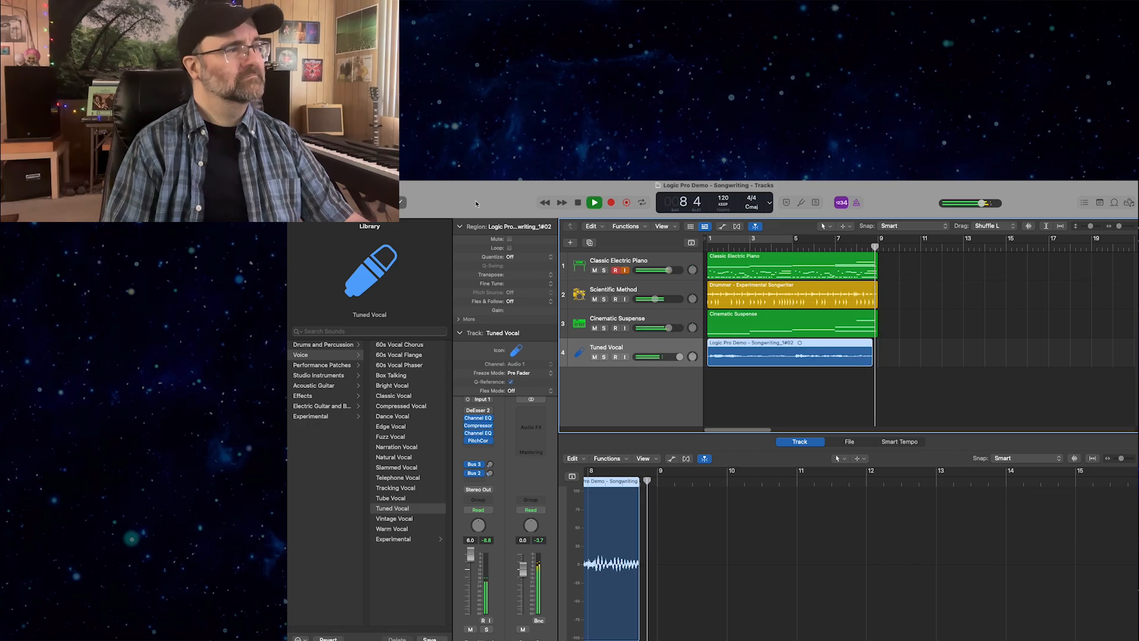
key("space")
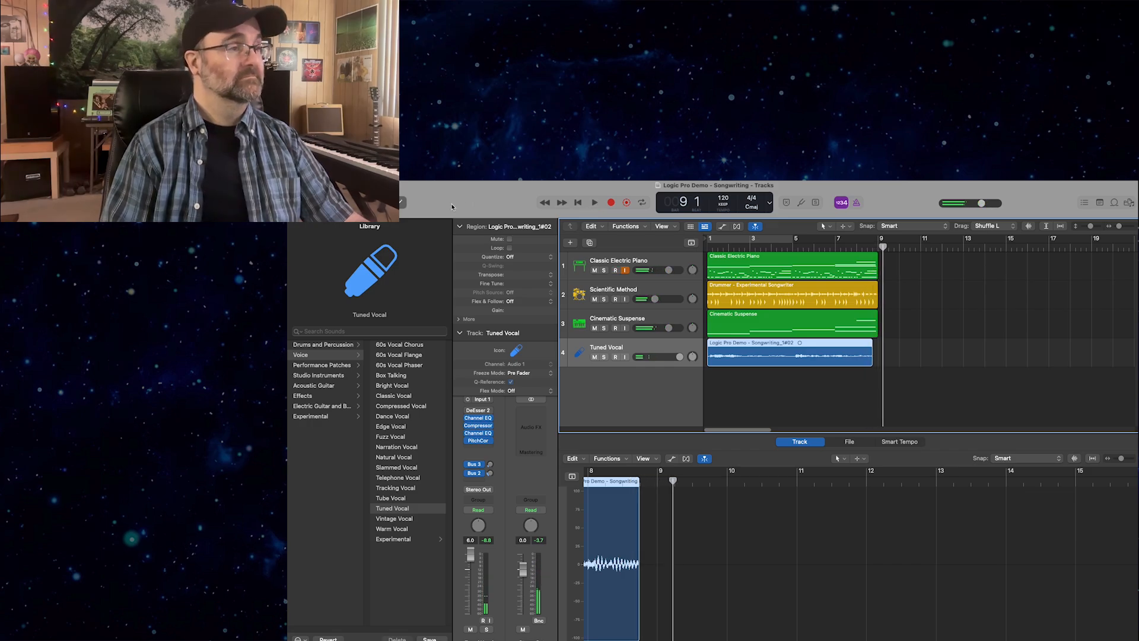
key("Return")
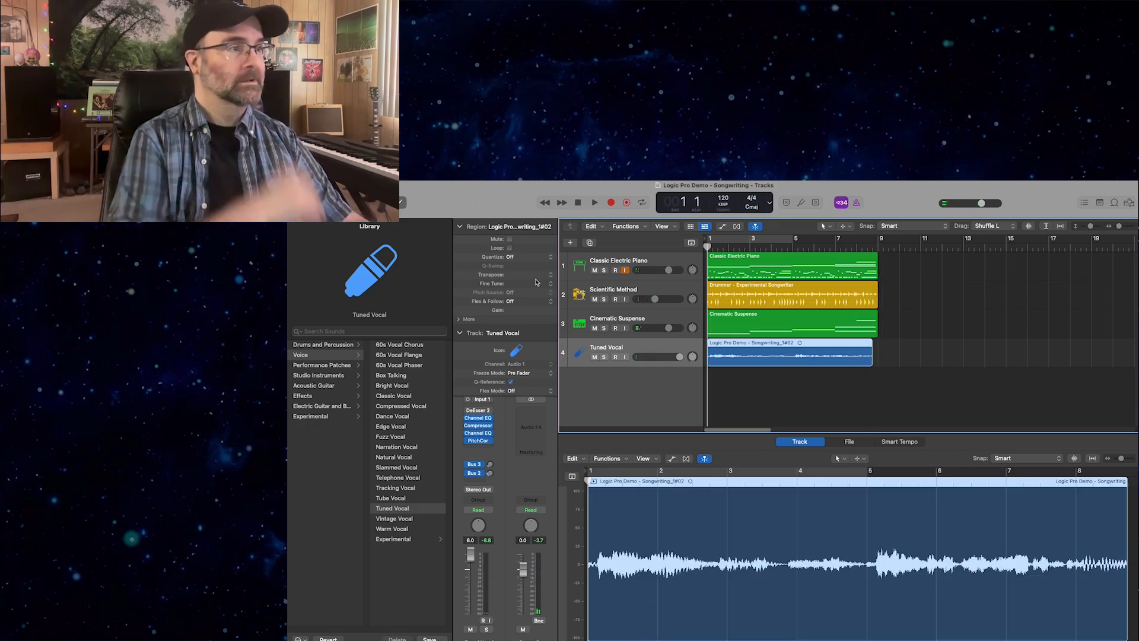
Create one new Audio track with the Guitar or Bass option.
left_click(570, 242)
left_click(857, 421)
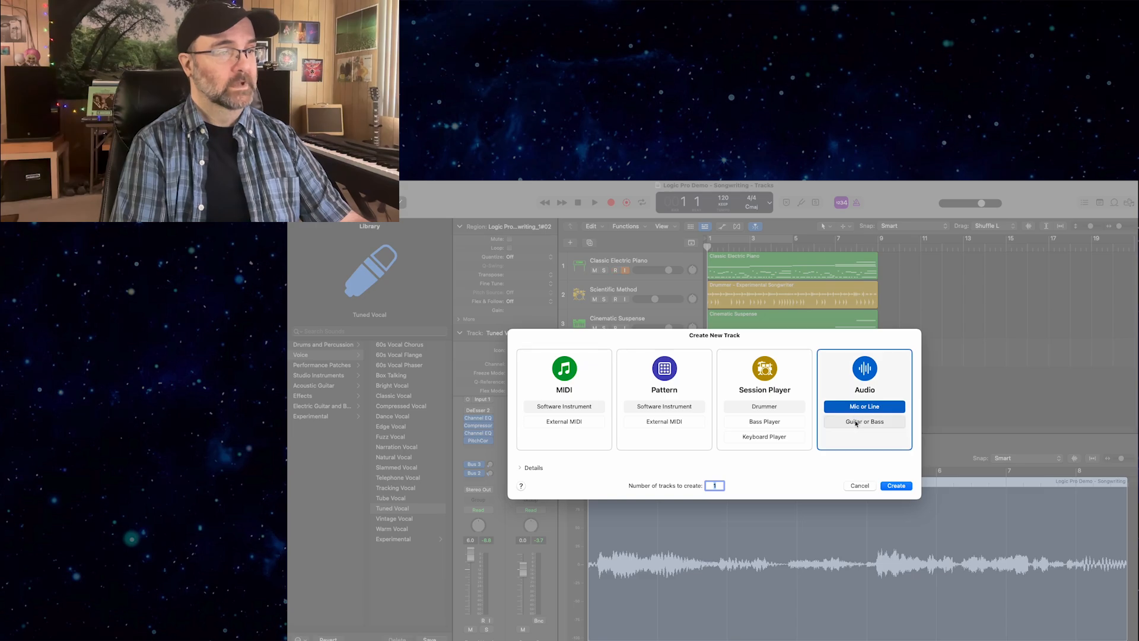
left_click(896, 486)
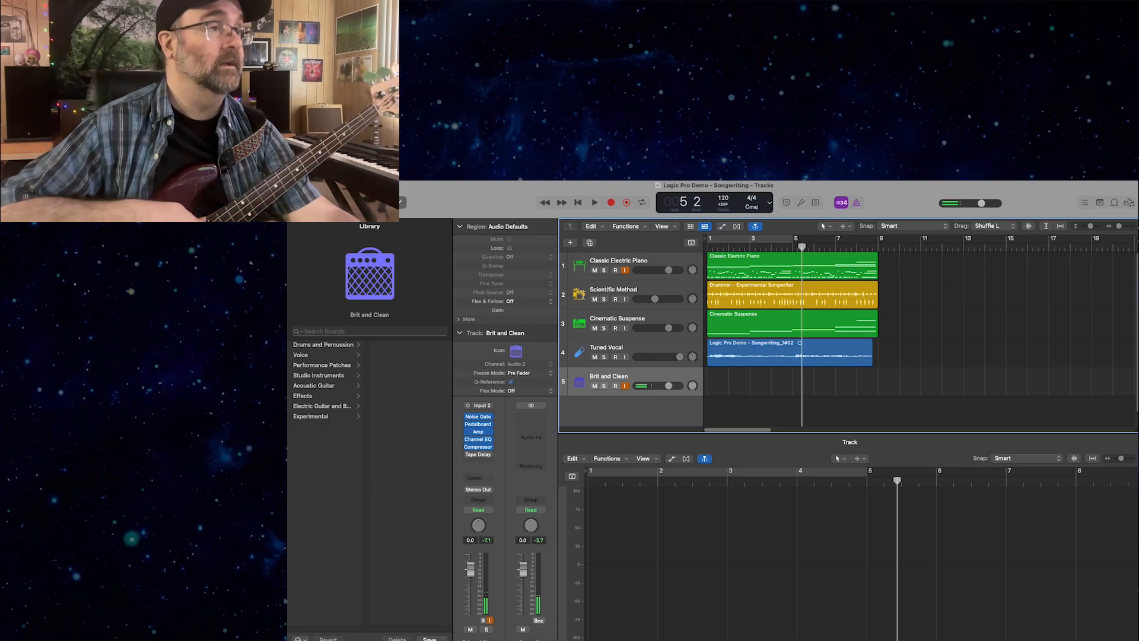
Record a bass guitar part on the Brit and Clean track from bar 1 until just past bar 9.
key("Return")
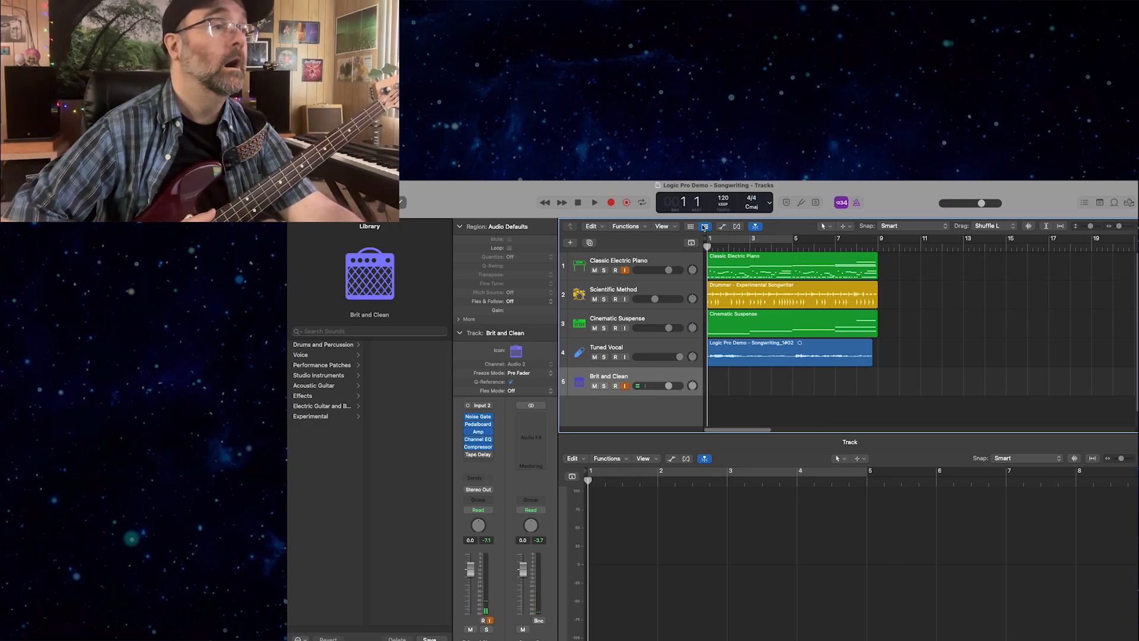
left_click(610, 203)
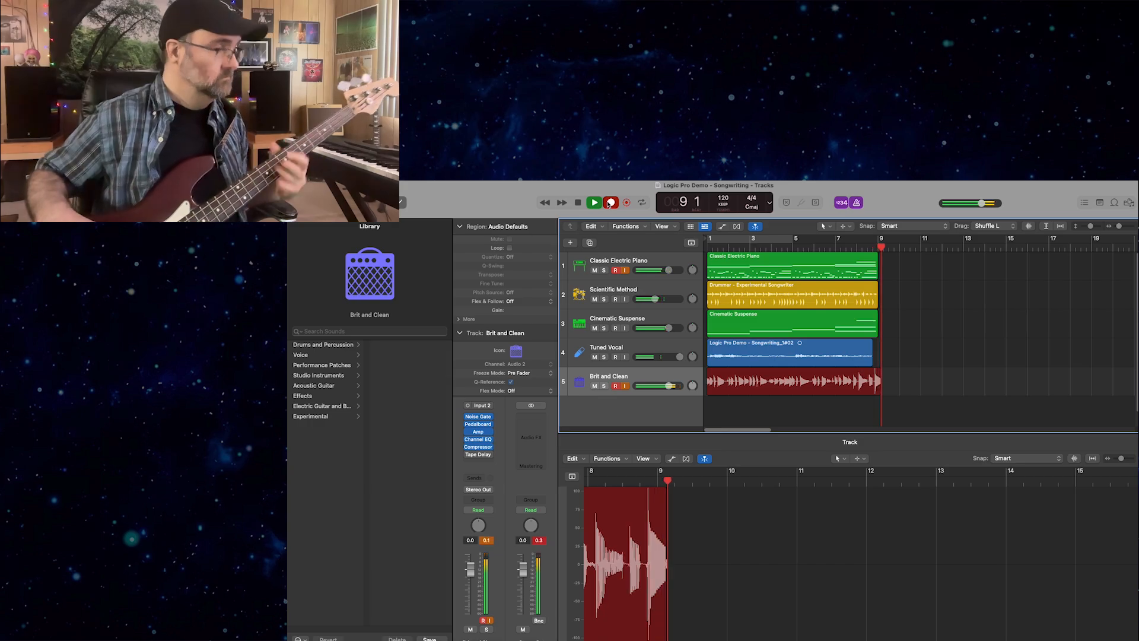
left_click(611, 202)
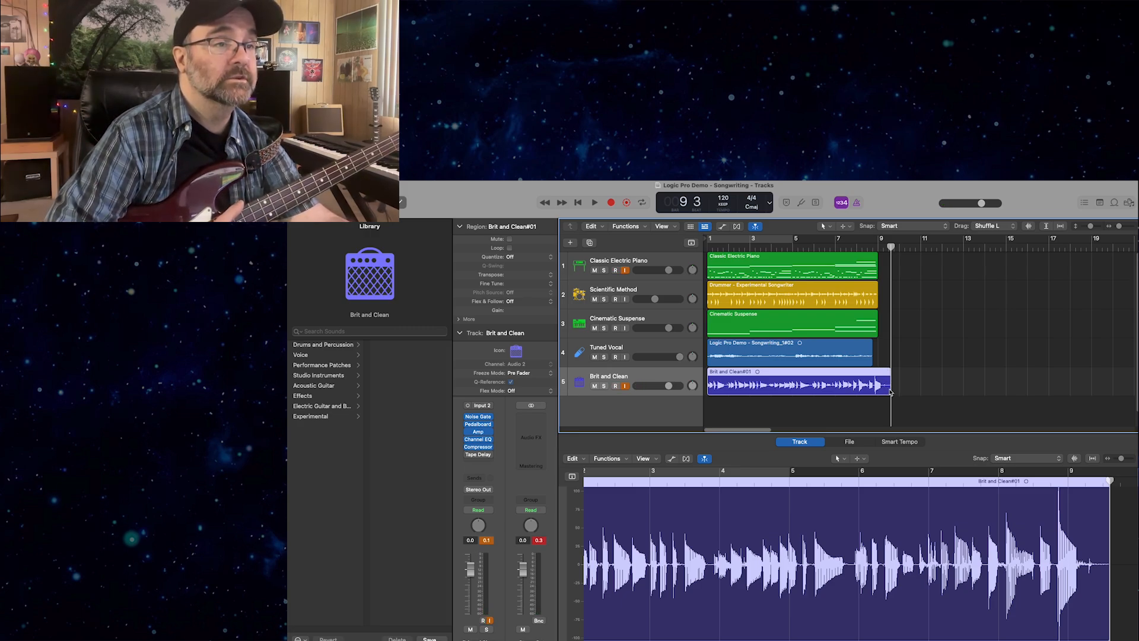
Trim the end of the Brit and Clean region to bar 9 and play the arrangement from the start.
left_click_drag(891, 385, 877, 381)
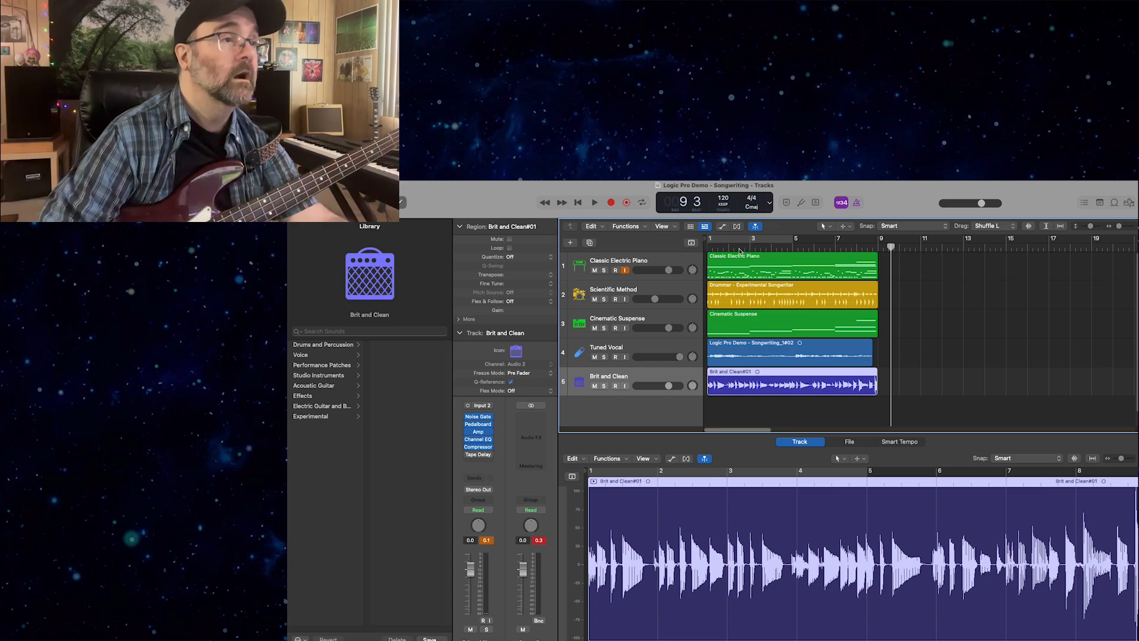
left_click_drag(737, 247, 599, 256)
key("space")
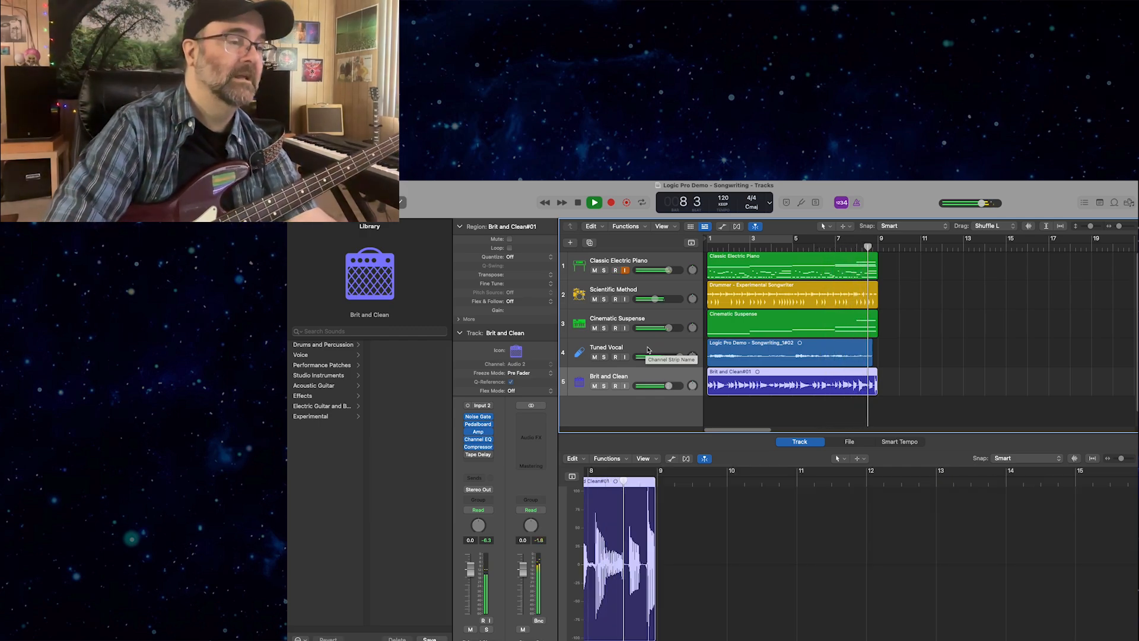
key("space")
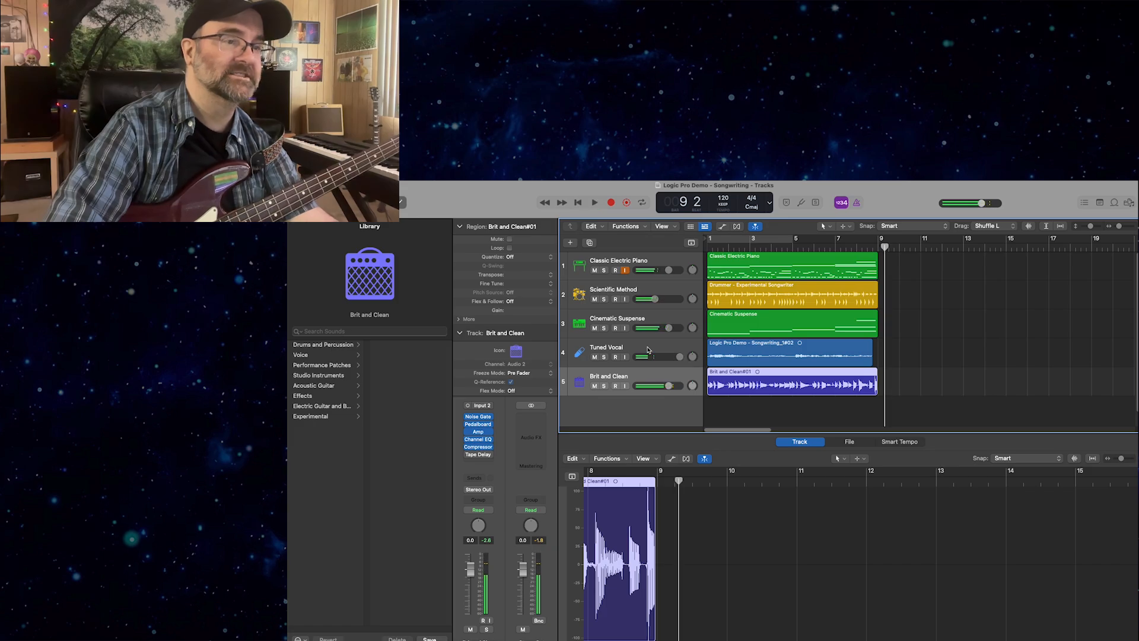
Try to repeat the Tuned Vocal region with the playhead at bar 9, and delete the copy.
left_click_drag(891, 401, 657, 254)
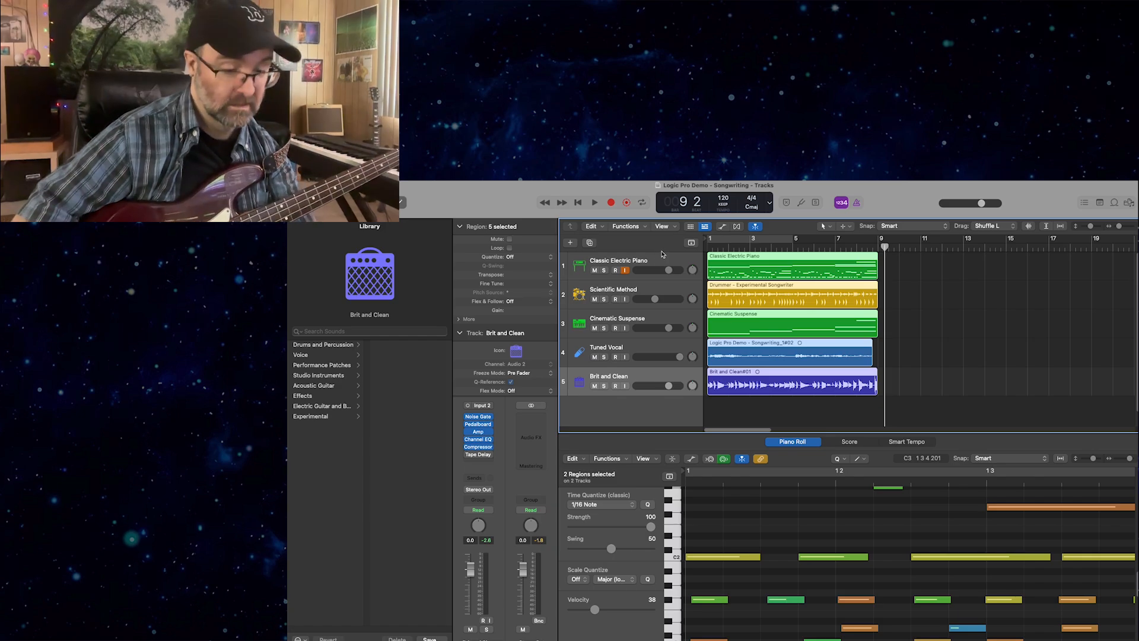
key("Up")
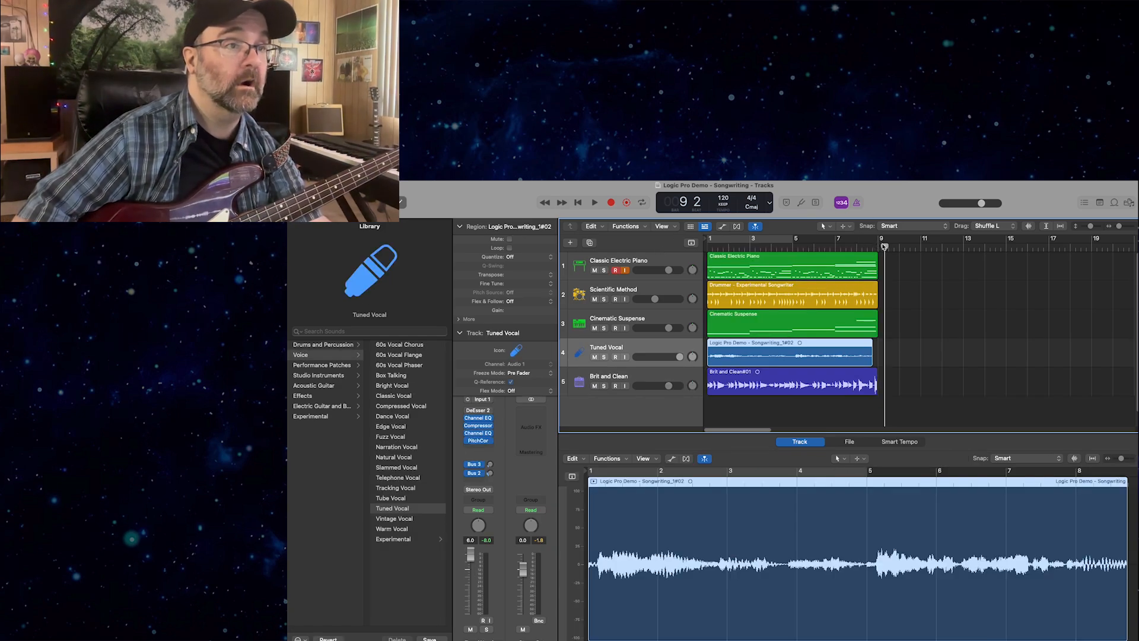
left_click_drag(884, 246, 878, 246)
key("super+r")
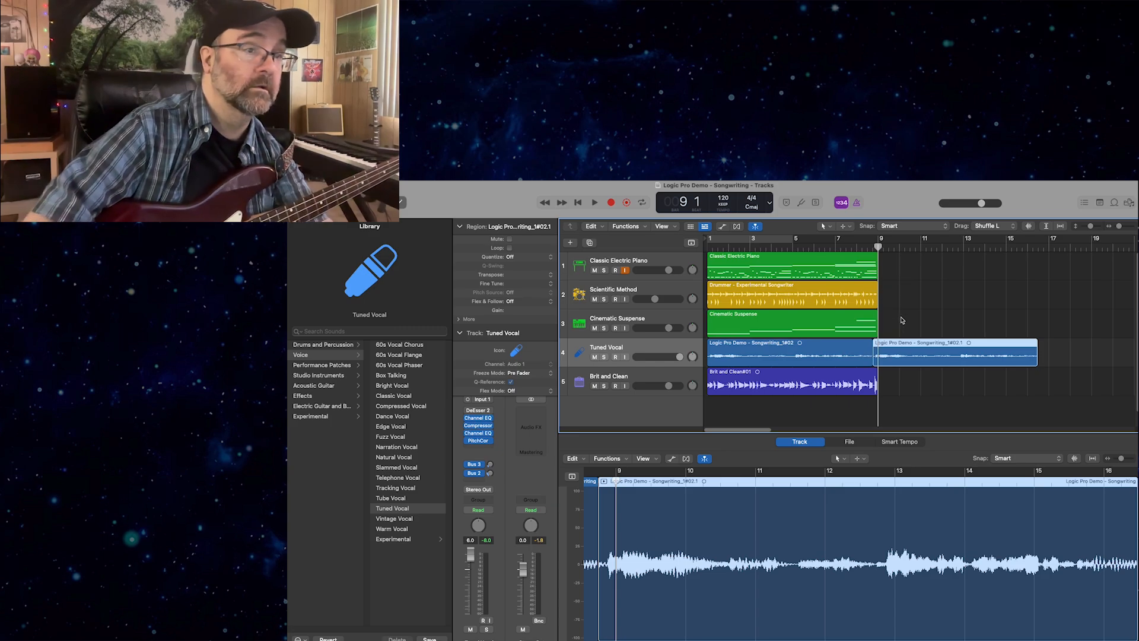
key("Delete")
left_click(856, 356)
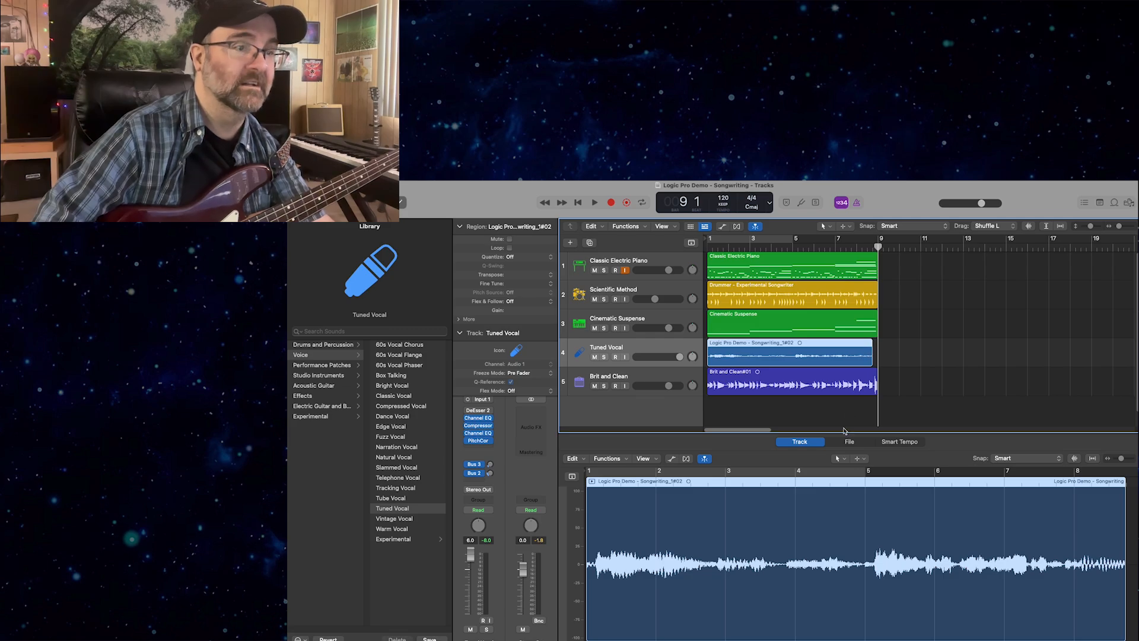
Select the regions on all five tracks and repeat them together twice, placing copies at bars 9 and 17.
left_click_drag(836, 407, 710, 202)
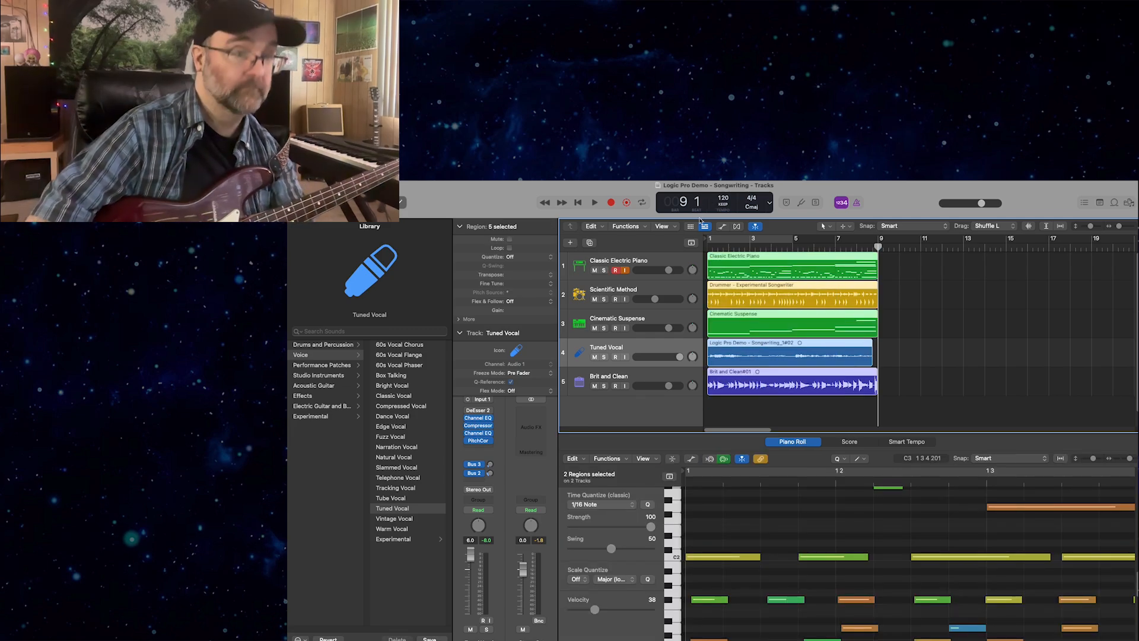
key("super+r")
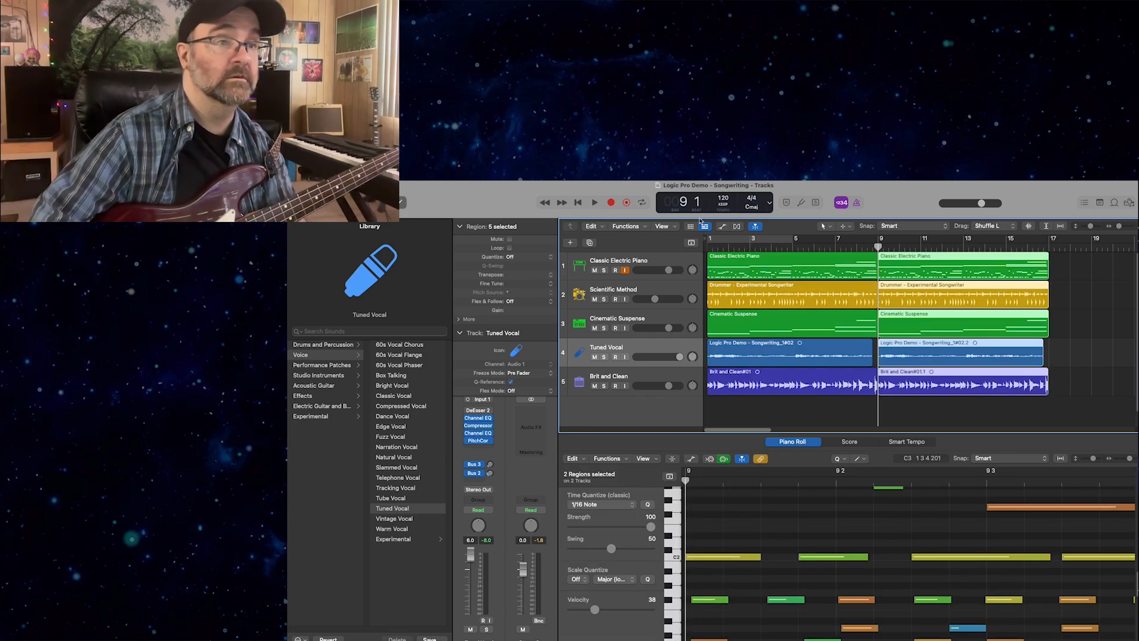
key("super+r")
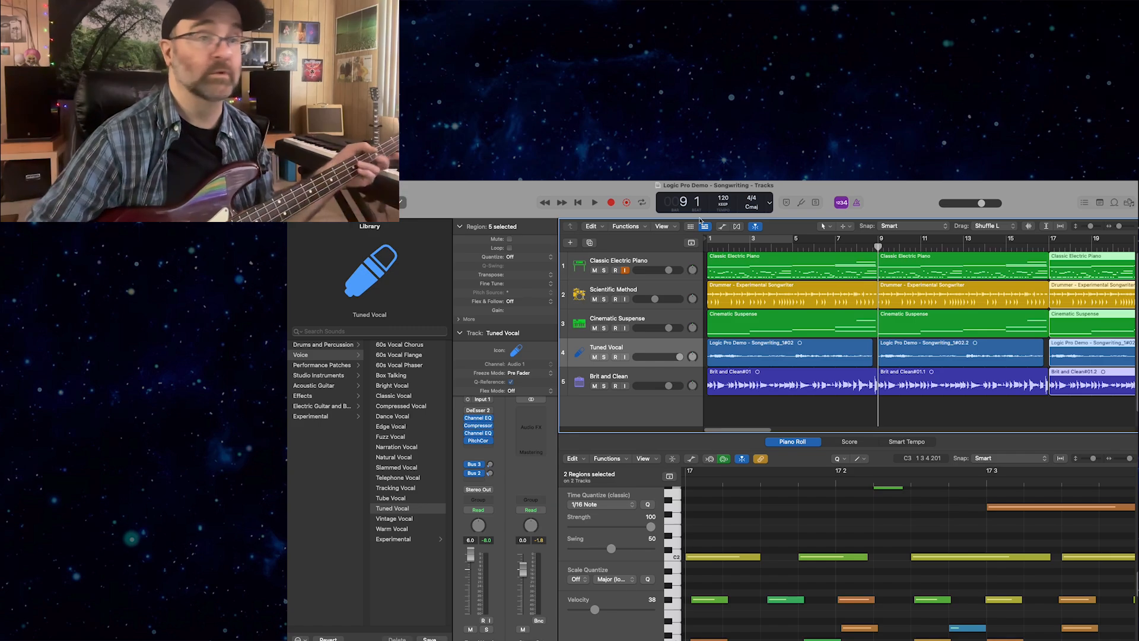
Play the whole repeated arrangement from bar 1 and stop just past bar 25.
key("Return")
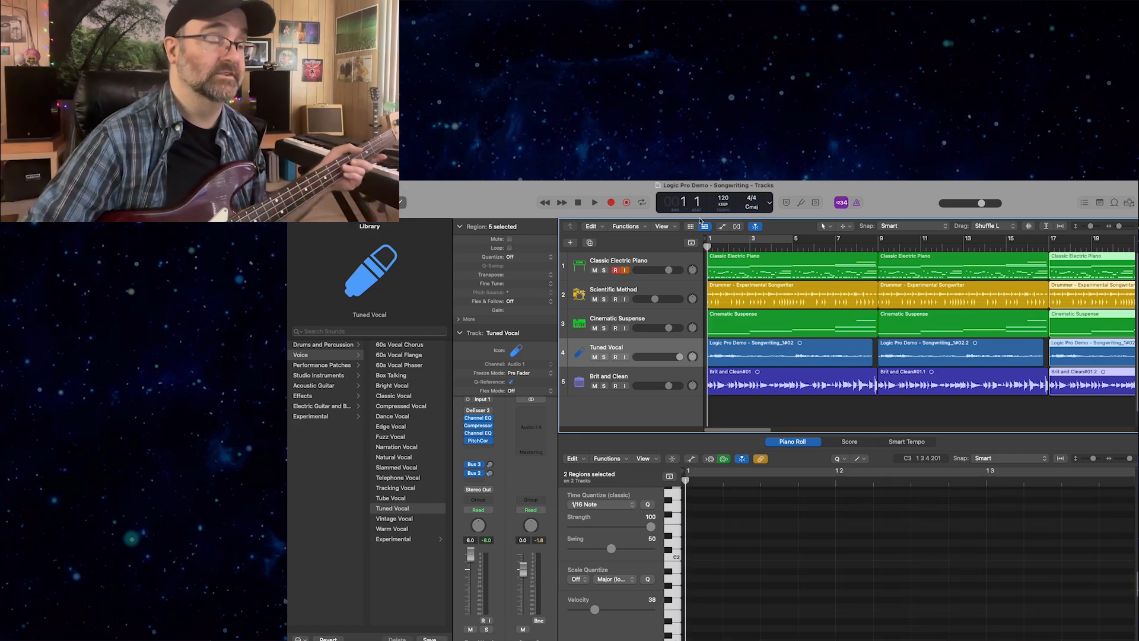
key("space")
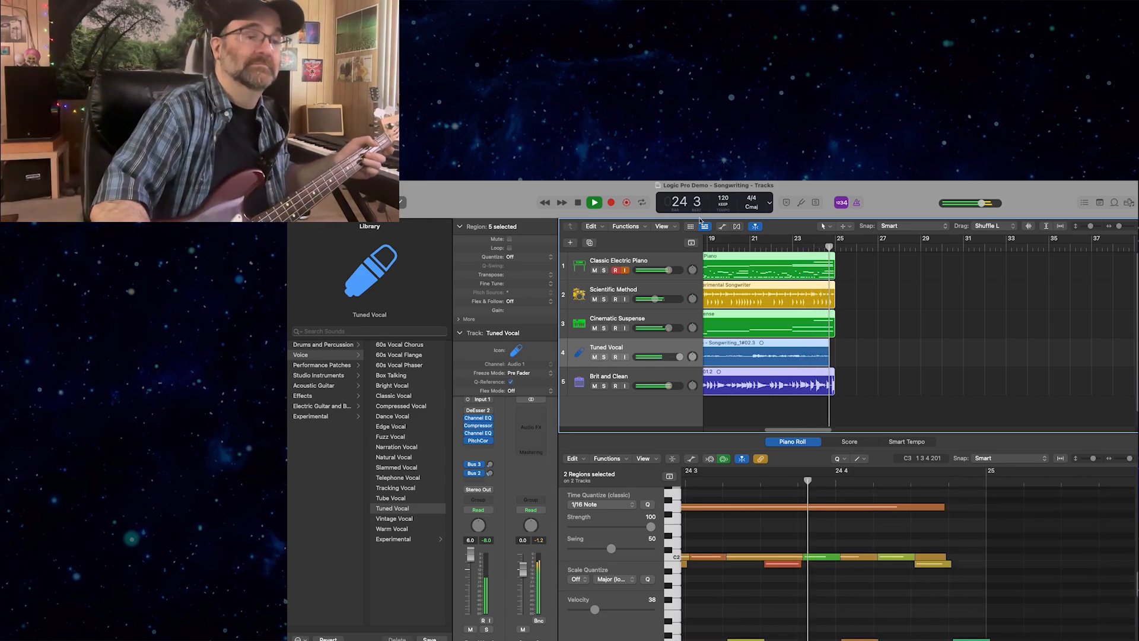
key("space")
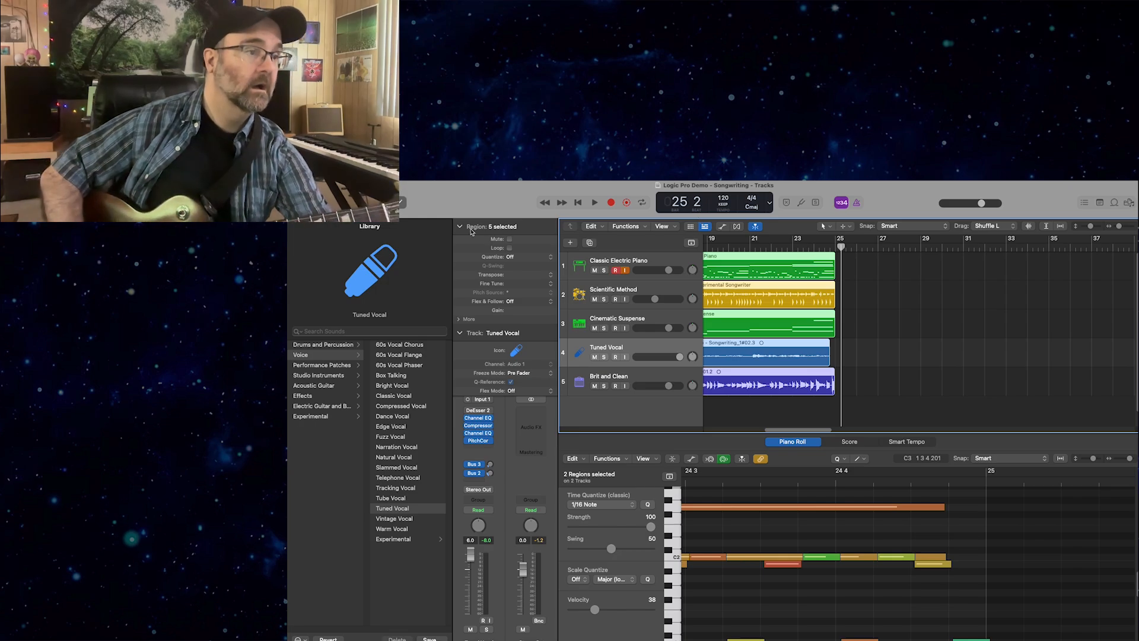
Create one Guitar or Bass audio track and switch off its input monitoring.
left_click(568, 243)
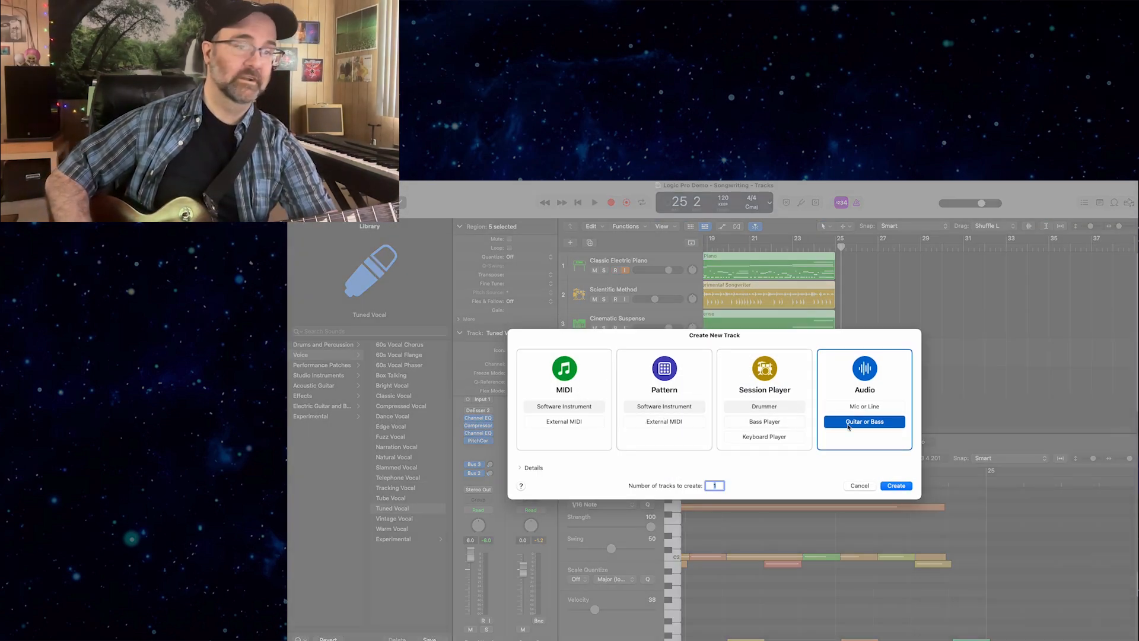
left_click(891, 486)
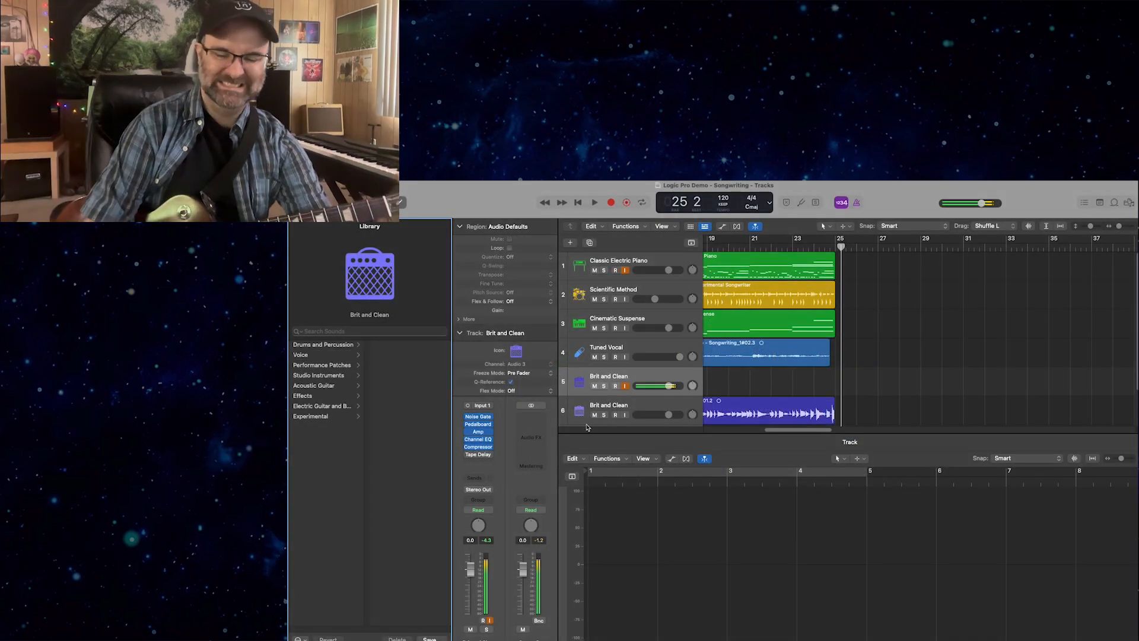
left_click(624, 386)
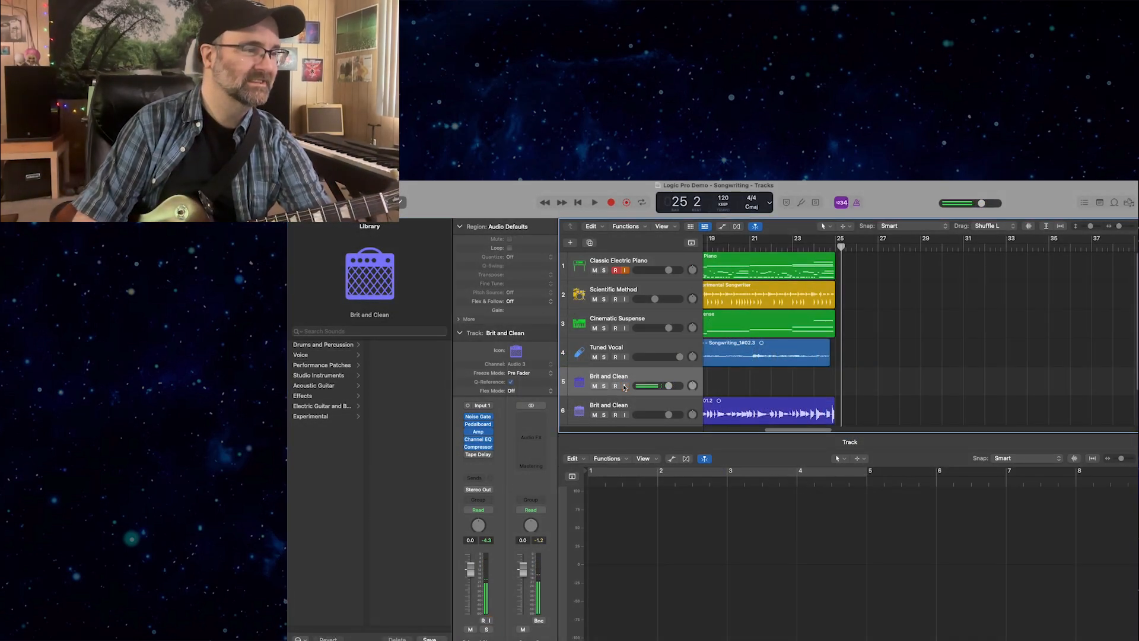
Try the Big Spinner crunch guitar patch on track 6, record-enable the track and replace the patch with Classic Rock Hall.
left_click(611, 408)
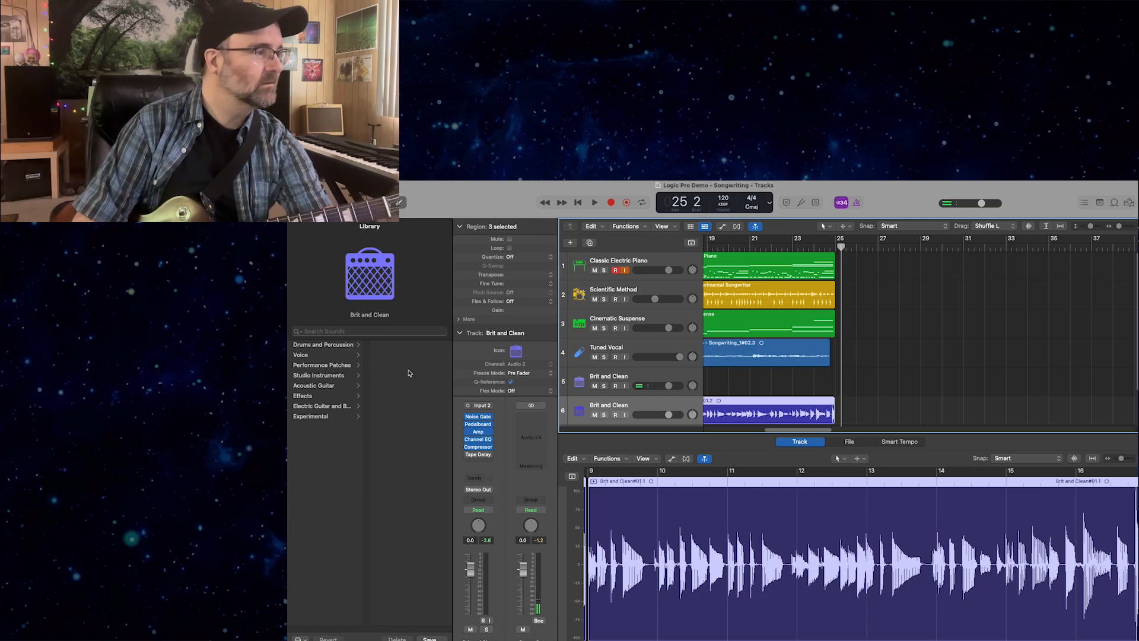
left_click(303, 405)
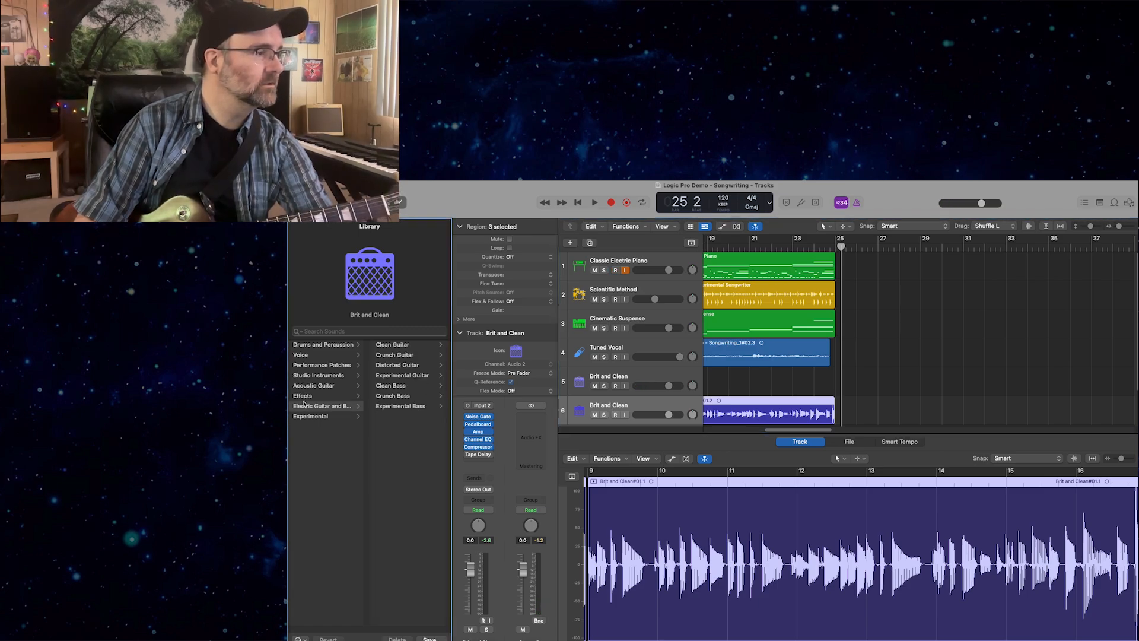
left_click(397, 355)
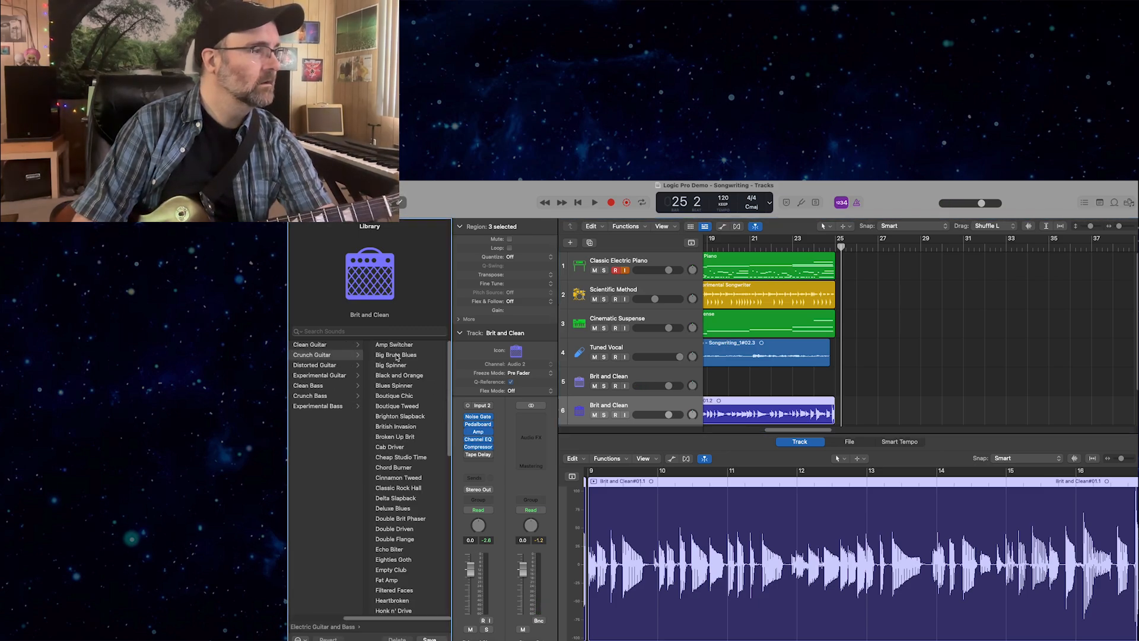
left_click(396, 366)
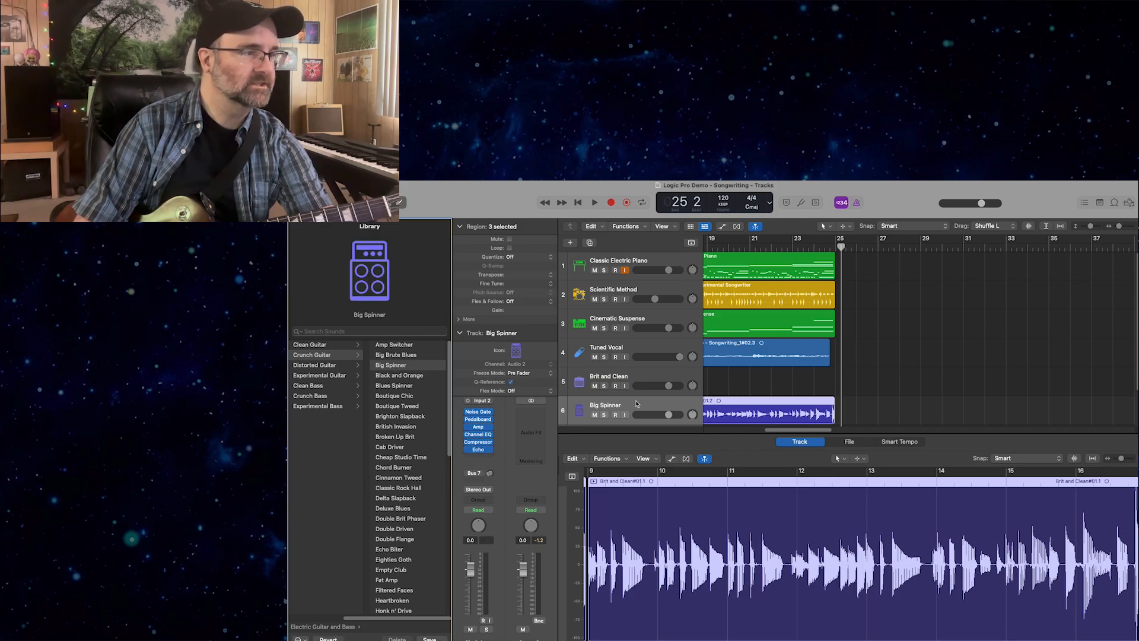
left_click(616, 415)
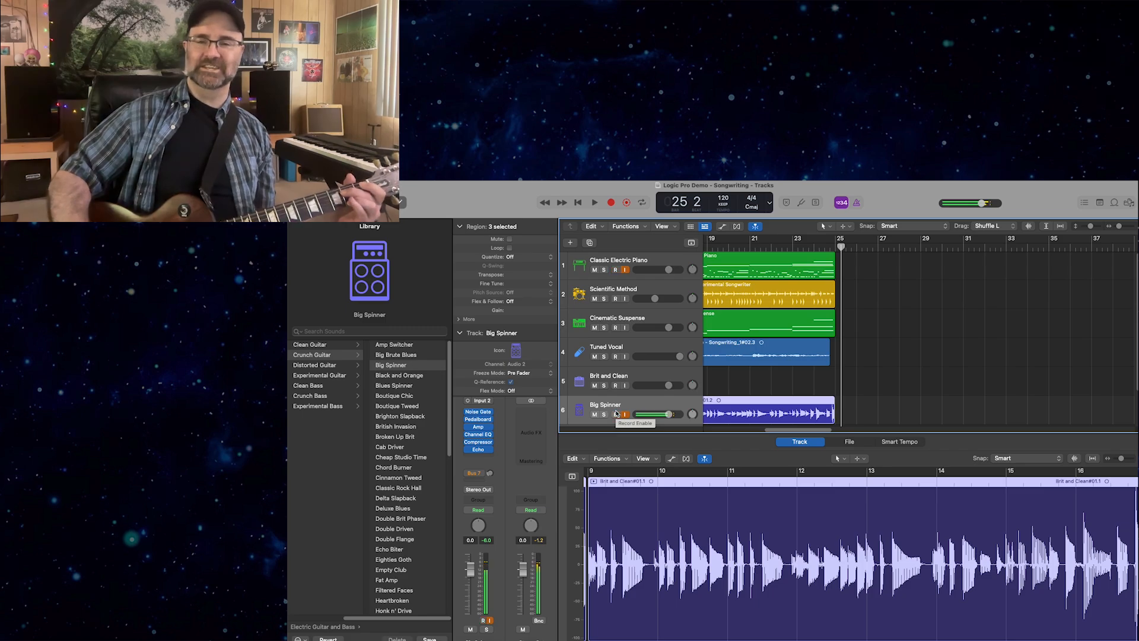
left_click(415, 490)
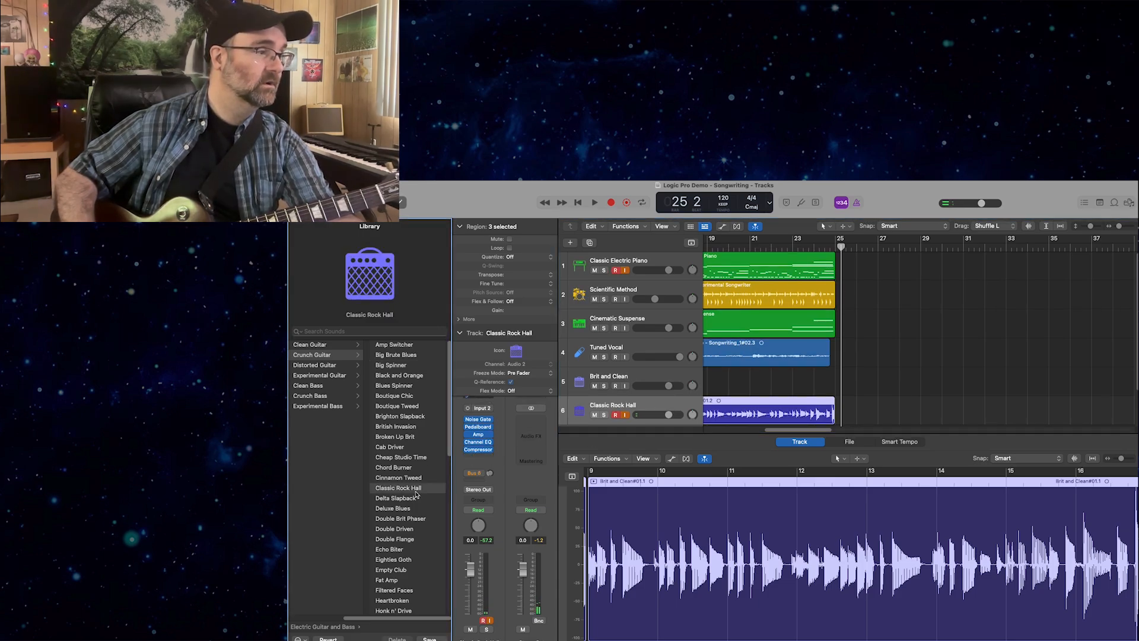
Check the guitar's tuning with the Tuner and move the bass regions from track 6 up to the Brit and Clean track.
left_click(800, 203)
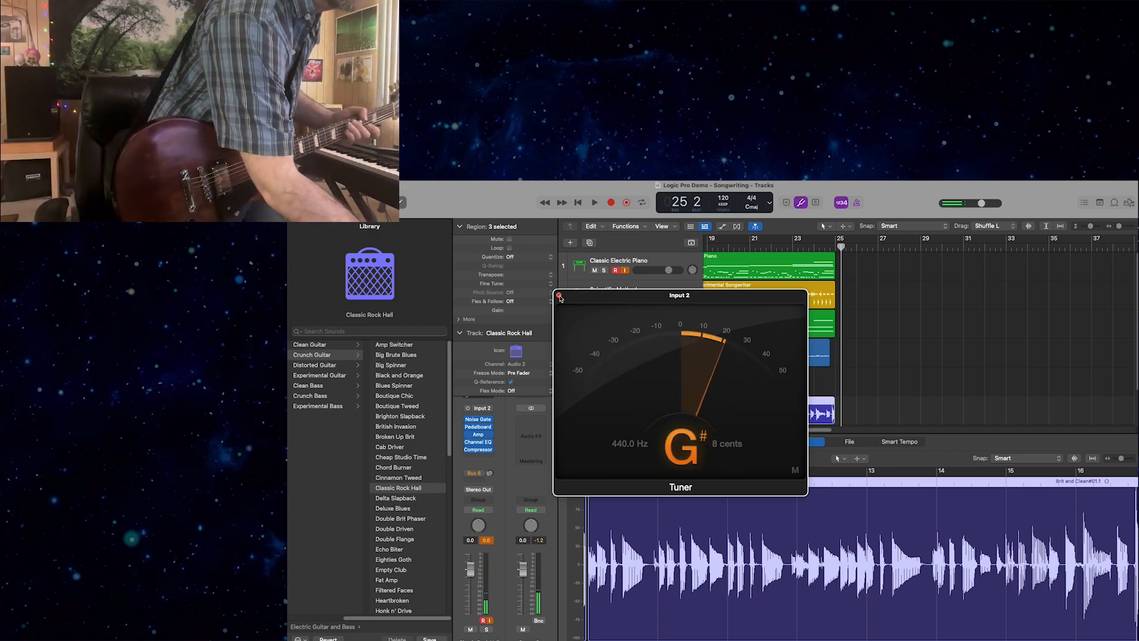
left_click(557, 294)
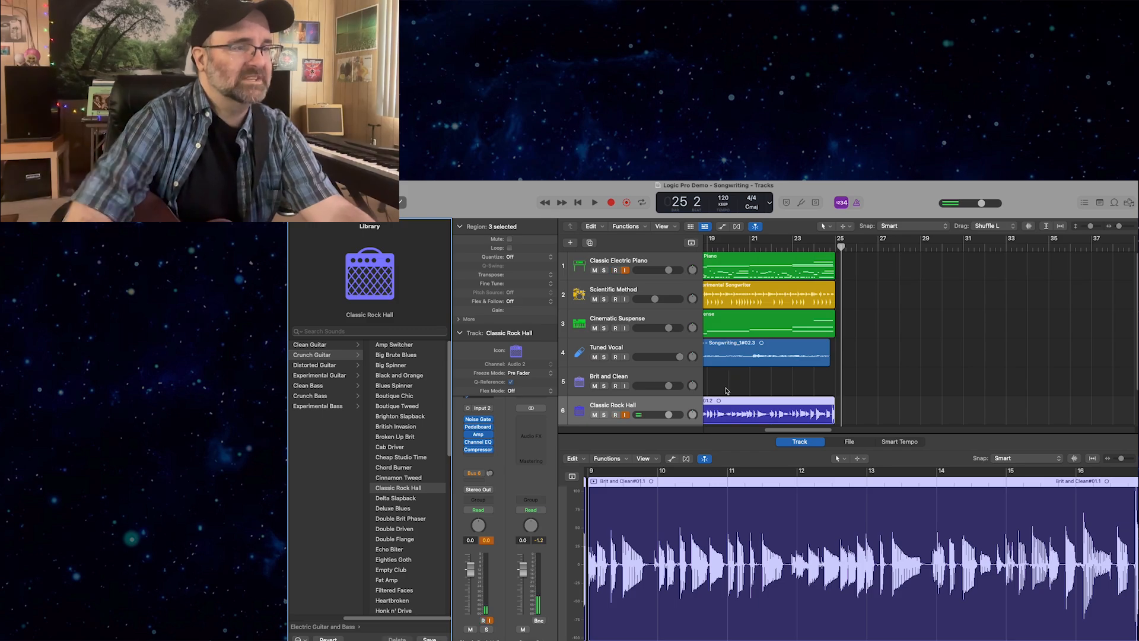
left_click_drag(726, 400, 726, 371)
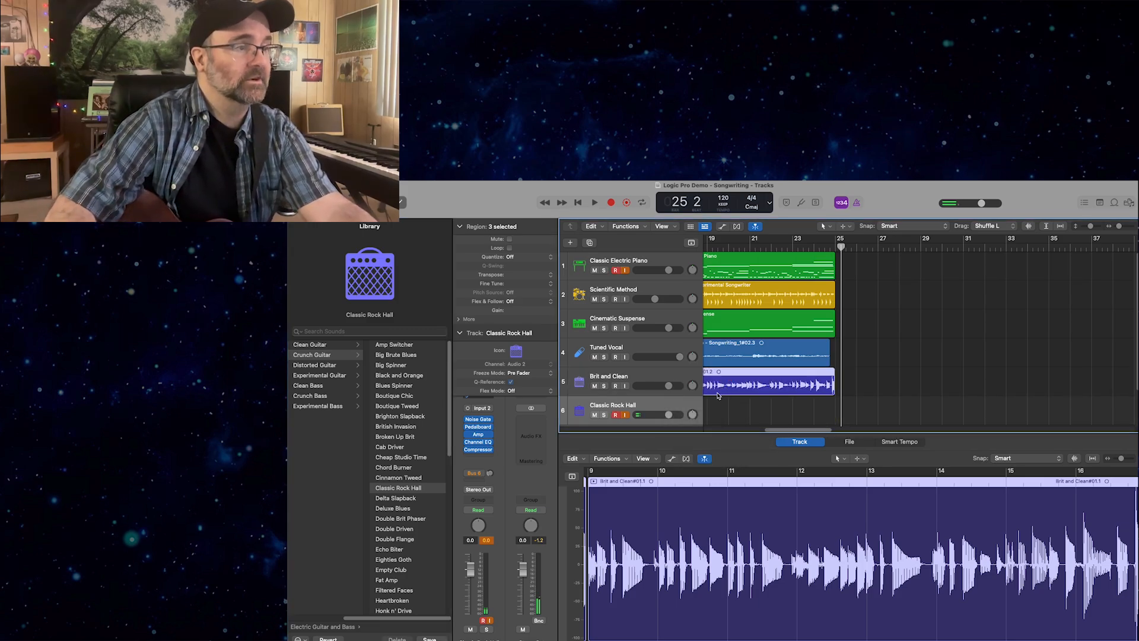
Record a guitar part on the Classic Rock Hall track from bar 1 until just past the end of the other regions.
key("Return")
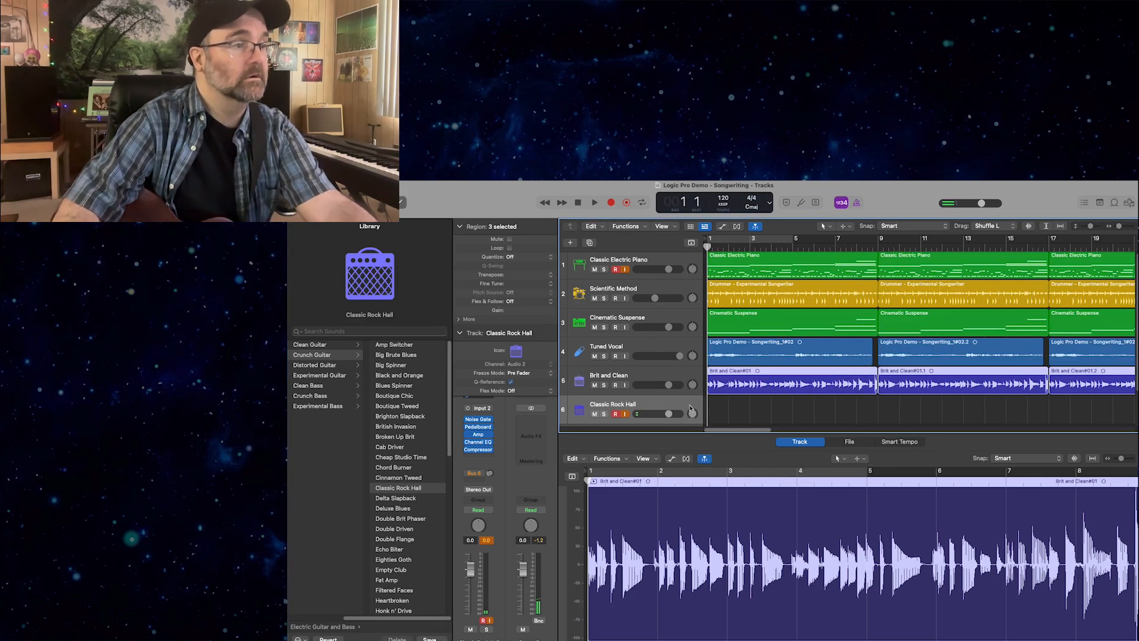
left_click(667, 407)
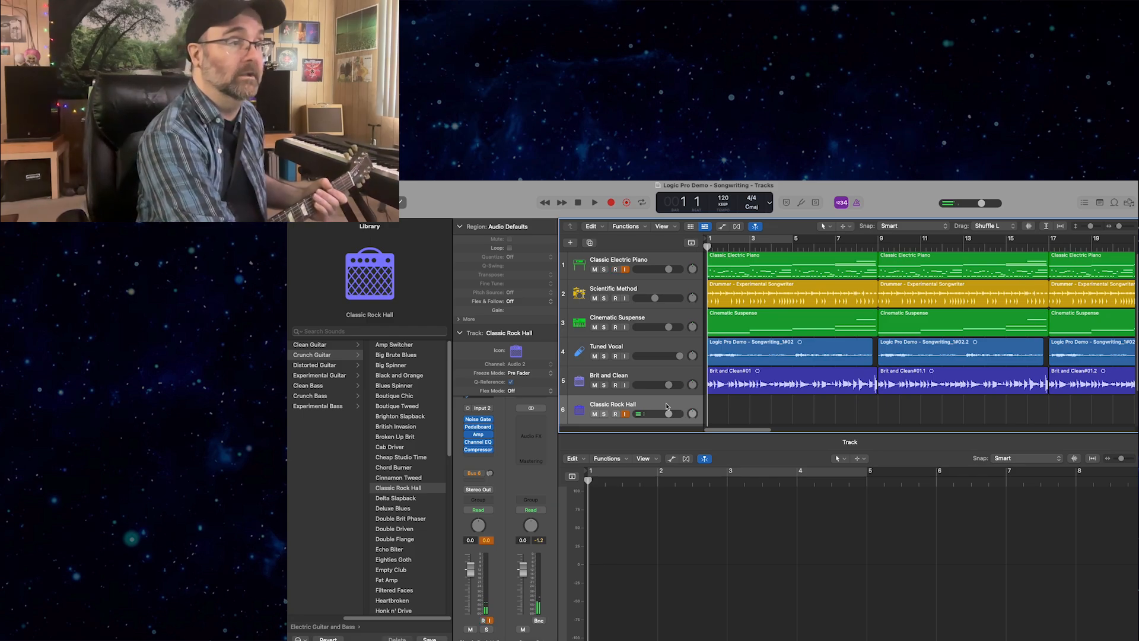
left_click(611, 203)
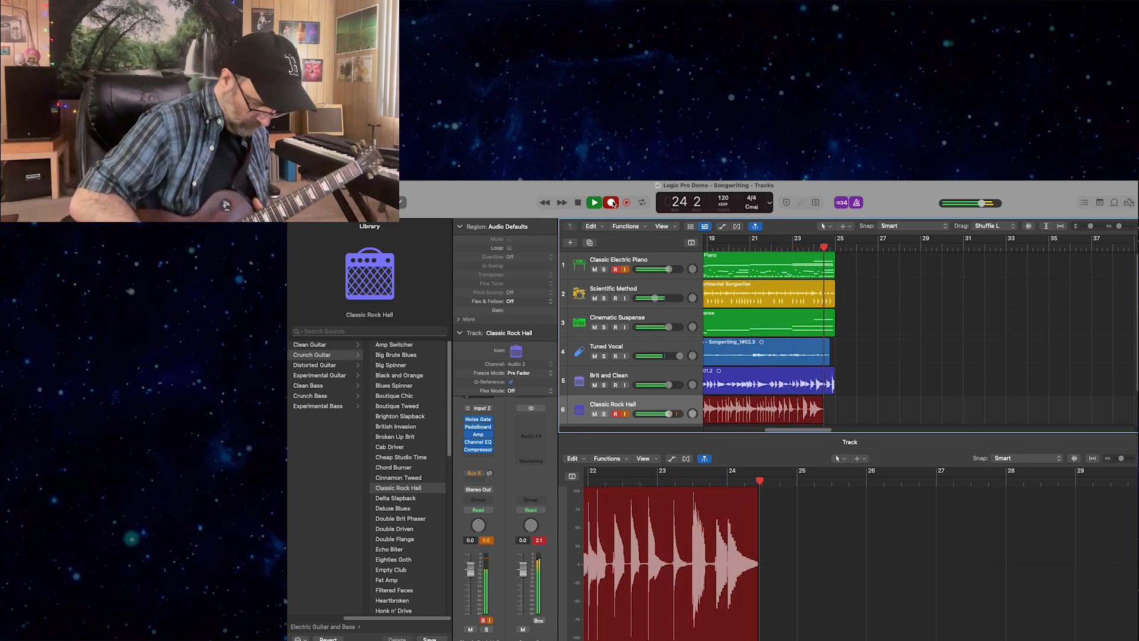
left_click(613, 203)
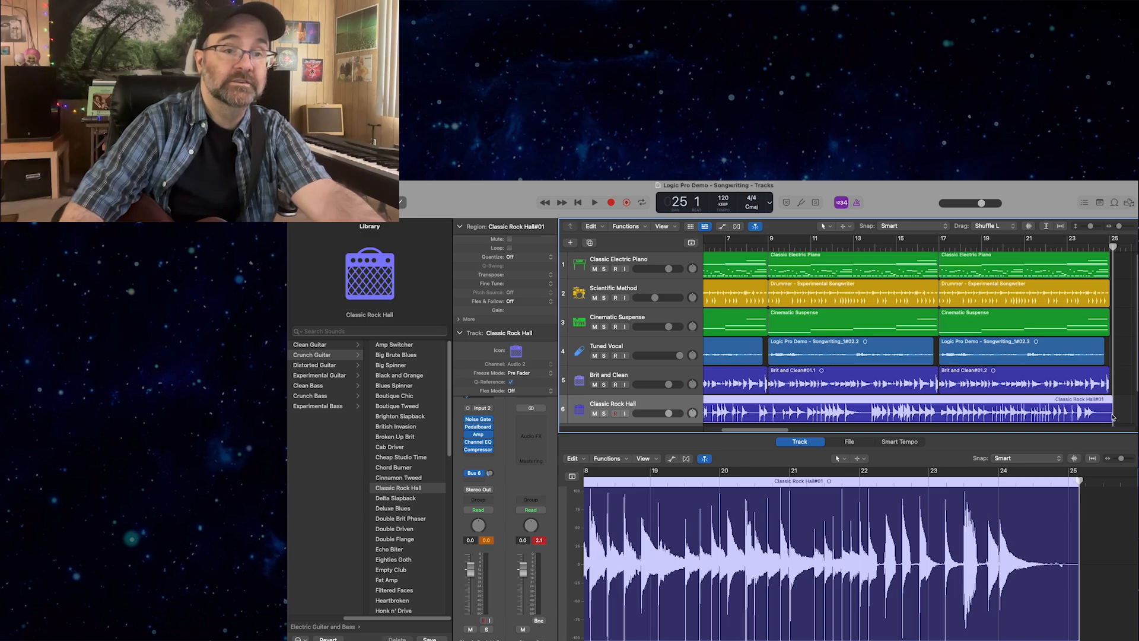
Place the playhead at bar 25 and trim the end of the Classic Rock Hall region back to it.
left_click_drag(1113, 417, 1106, 412)
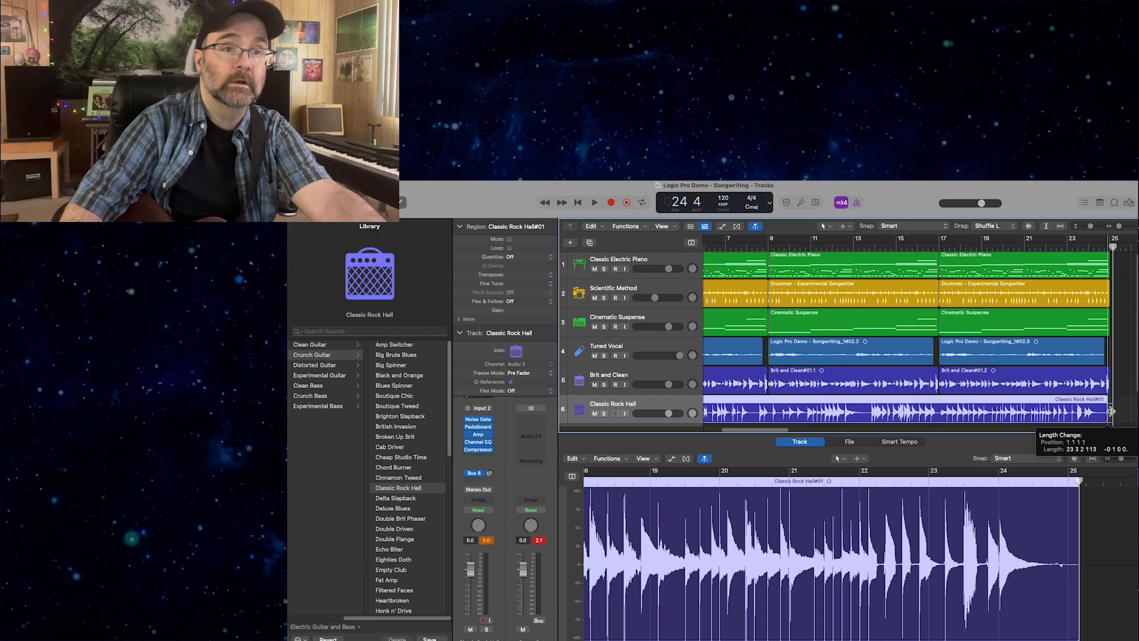
left_click_drag(1110, 411, 1113, 411)
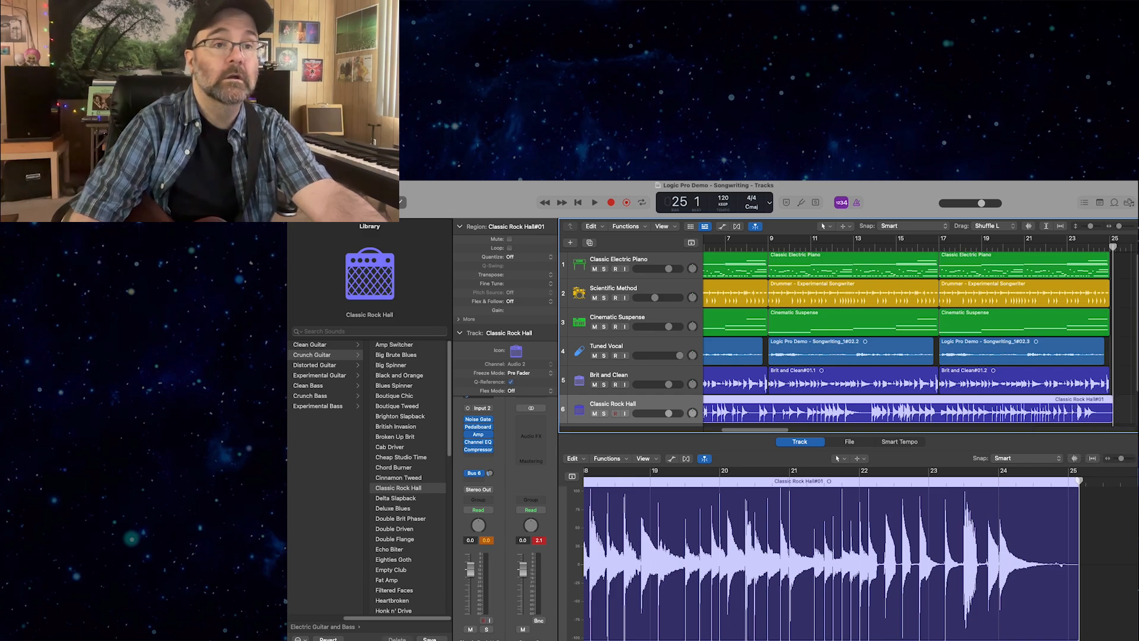
left_click_drag(1112, 246, 1109, 244)
scroll(1109, 245, "left", 2)
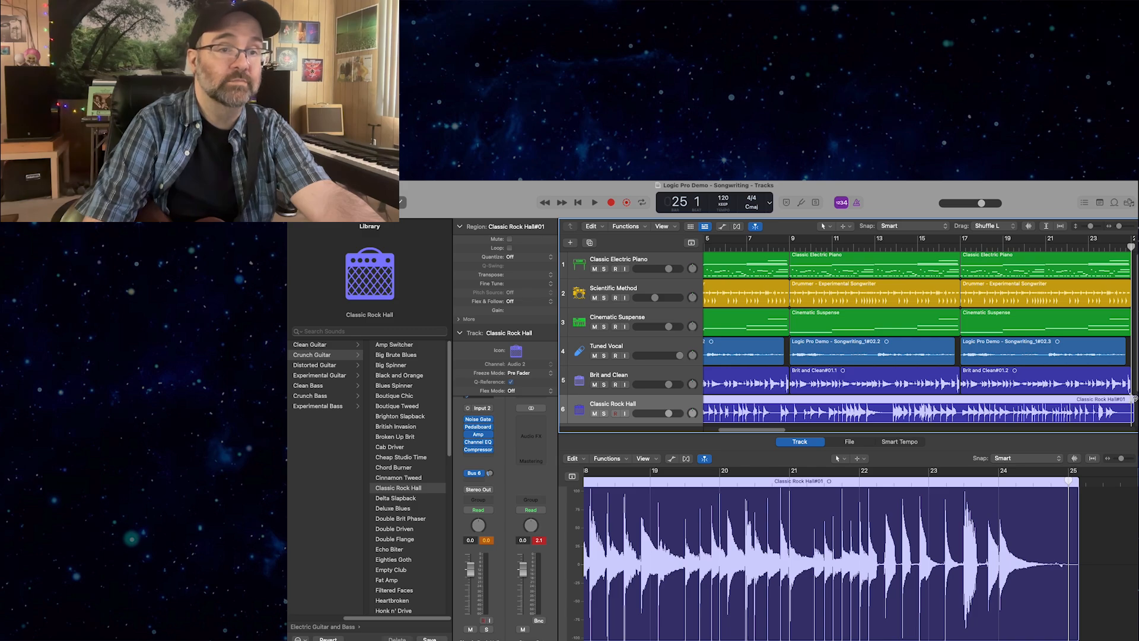
left_click_drag(1134, 399, 1131, 406)
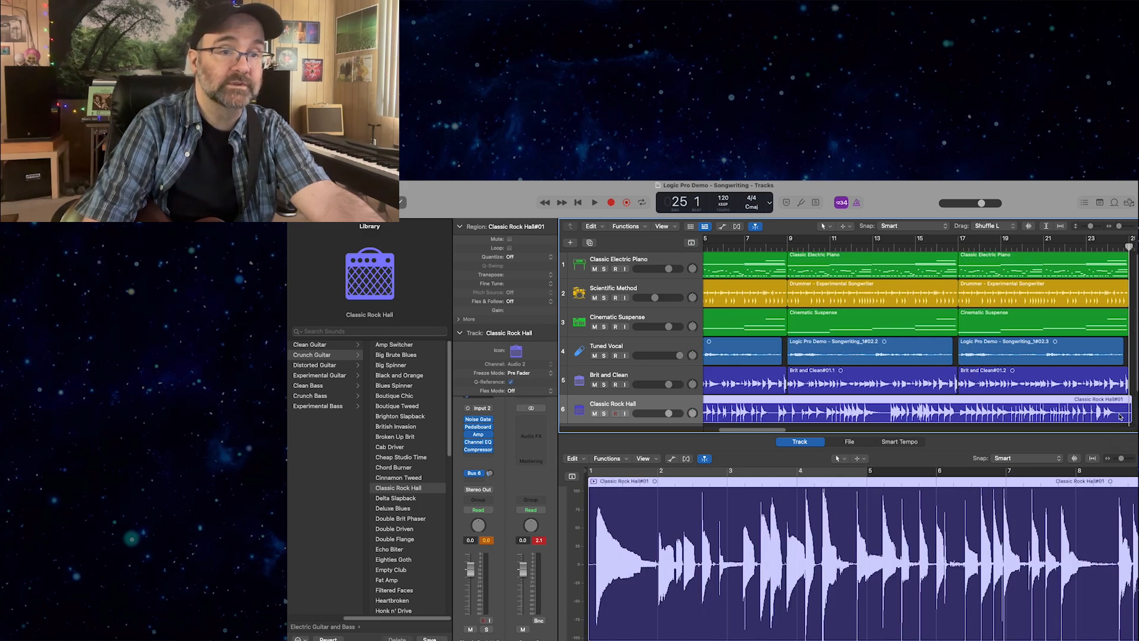
left_click_drag(1130, 416, 1117, 412)
left_click(1121, 403)
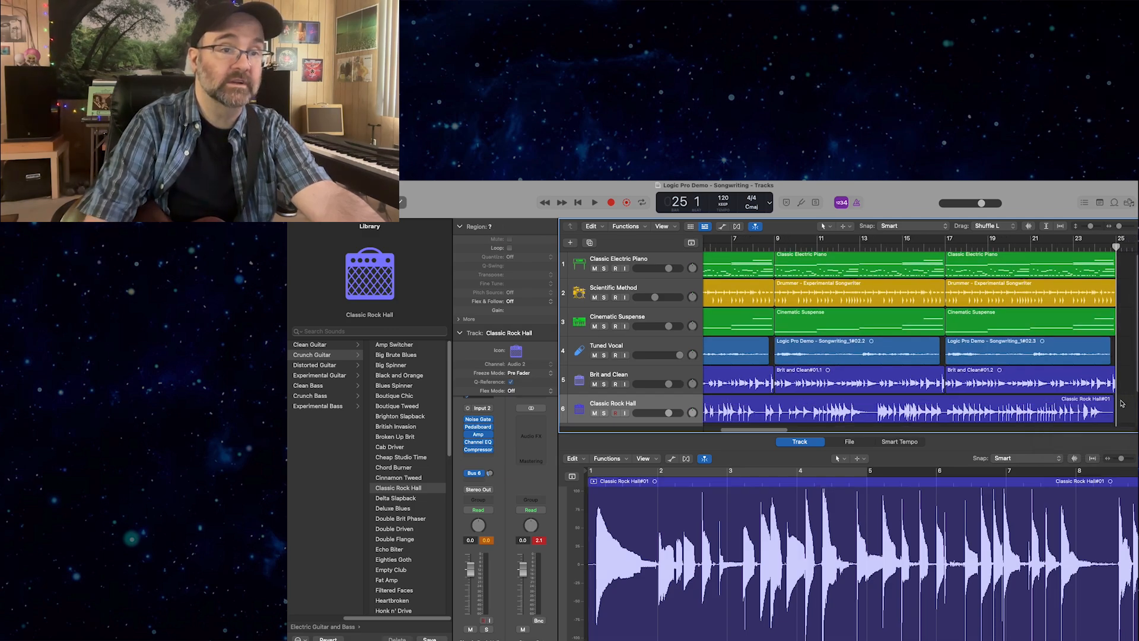
Play the arrangement from the start with the Tuned Vocal track muted, stop past bar 24, return to bar 1 and unmute the vocal.
key("space")
key("Return")
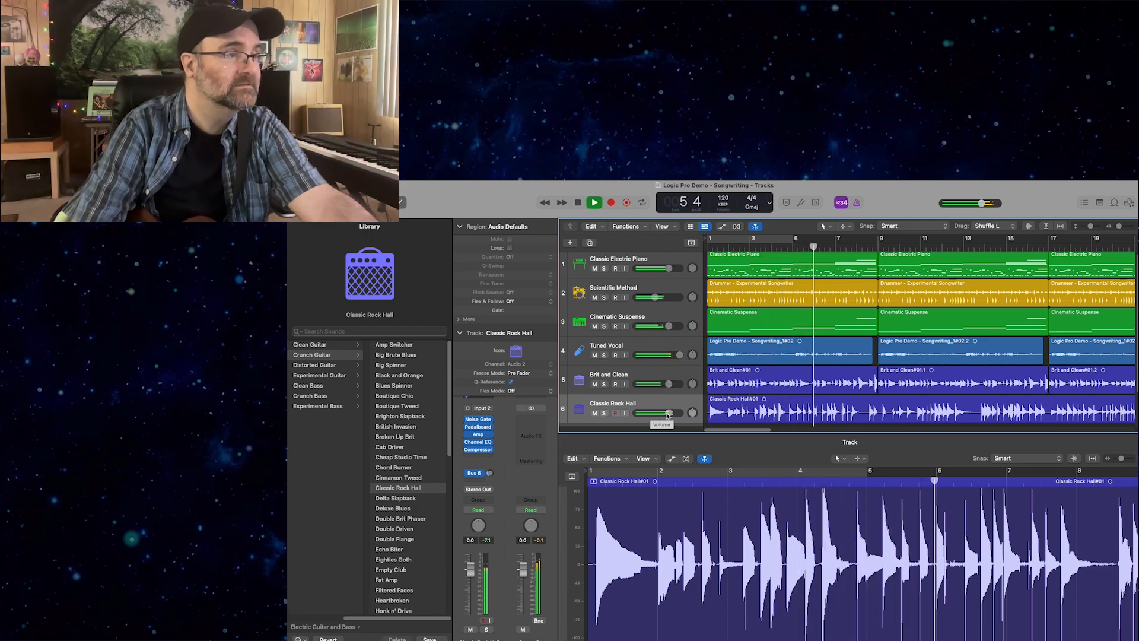
left_click(594, 355)
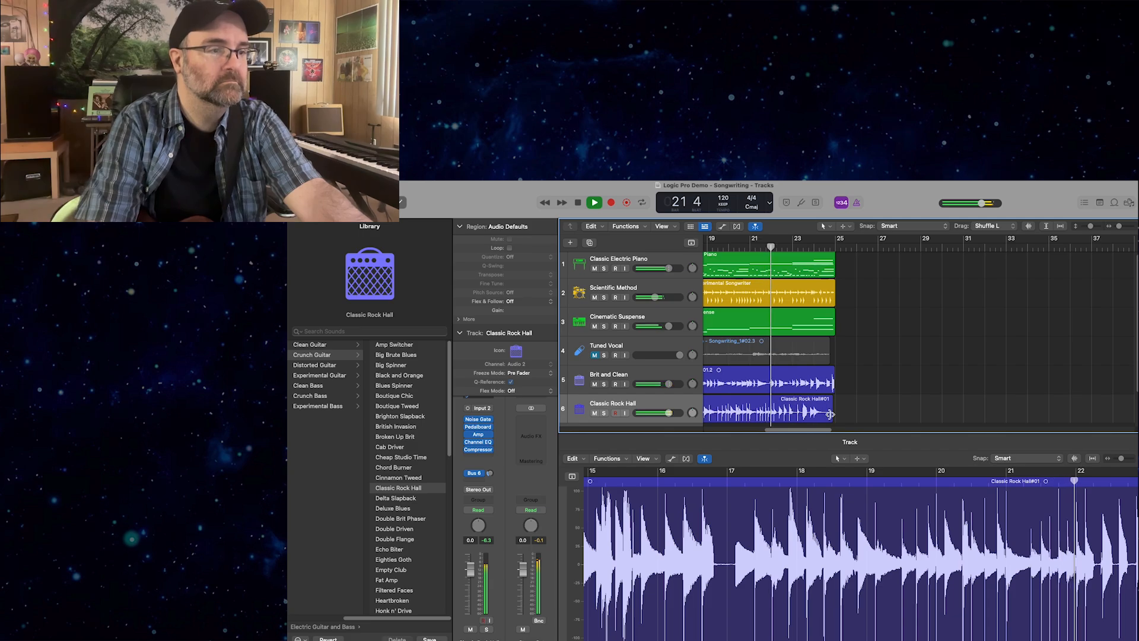
left_click_drag(831, 410, 835, 414)
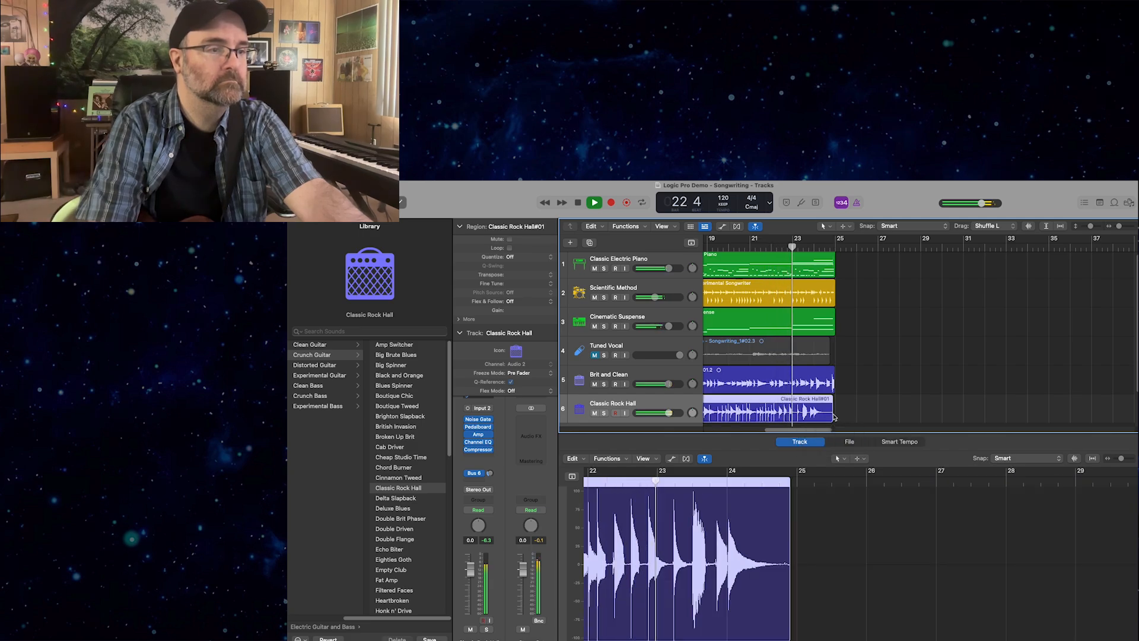
left_click(841, 417)
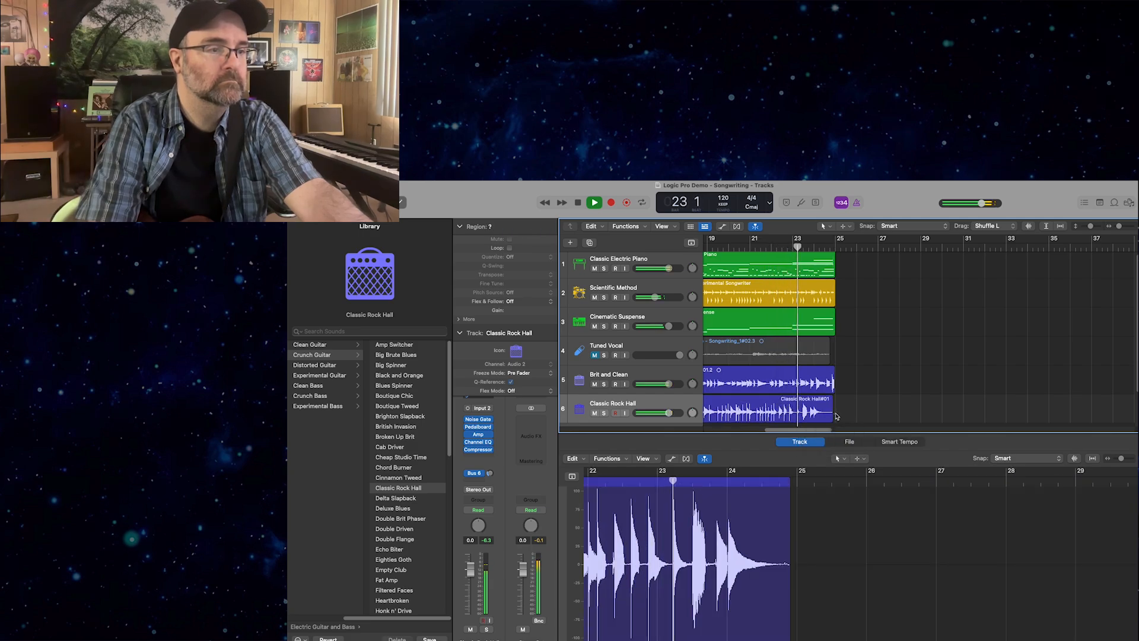
key("space")
left_click(805, 411)
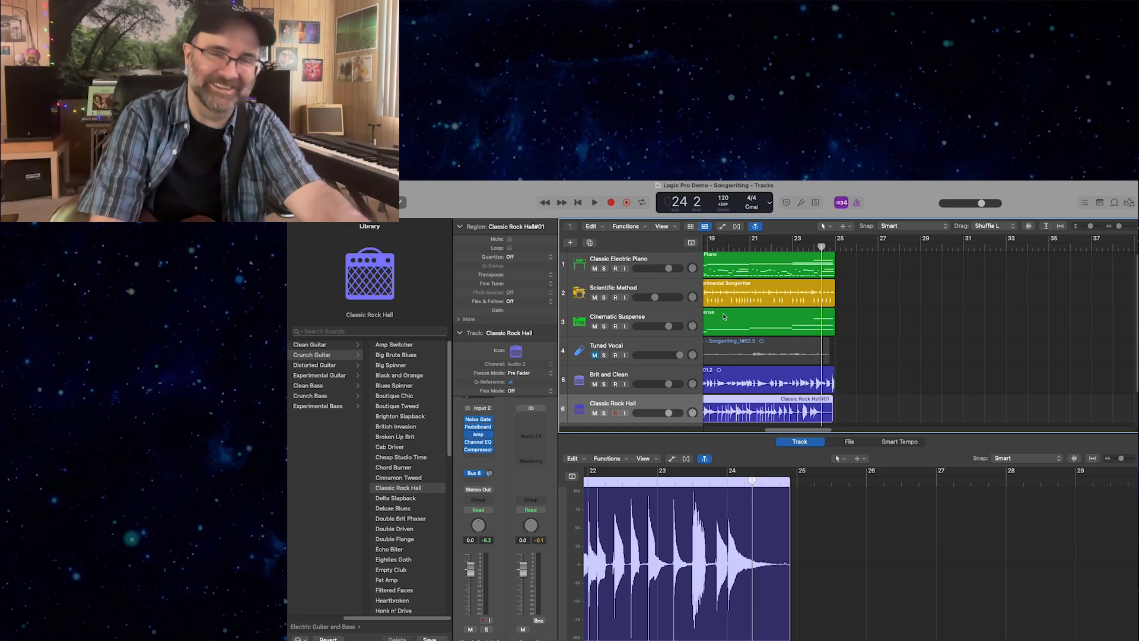
key("Return")
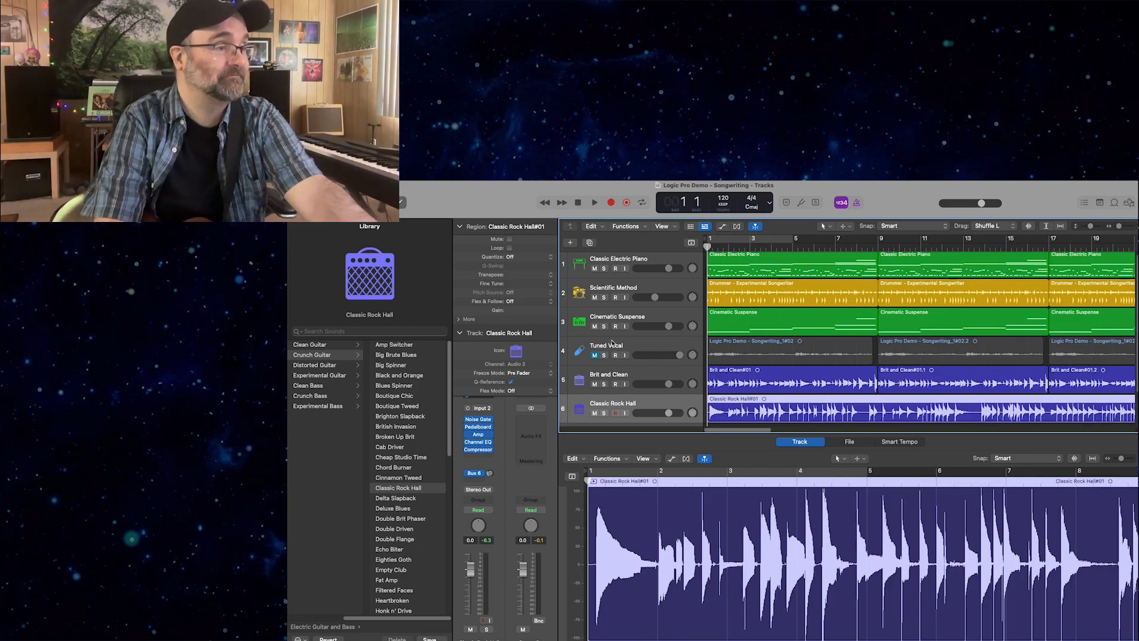
left_click(594, 355)
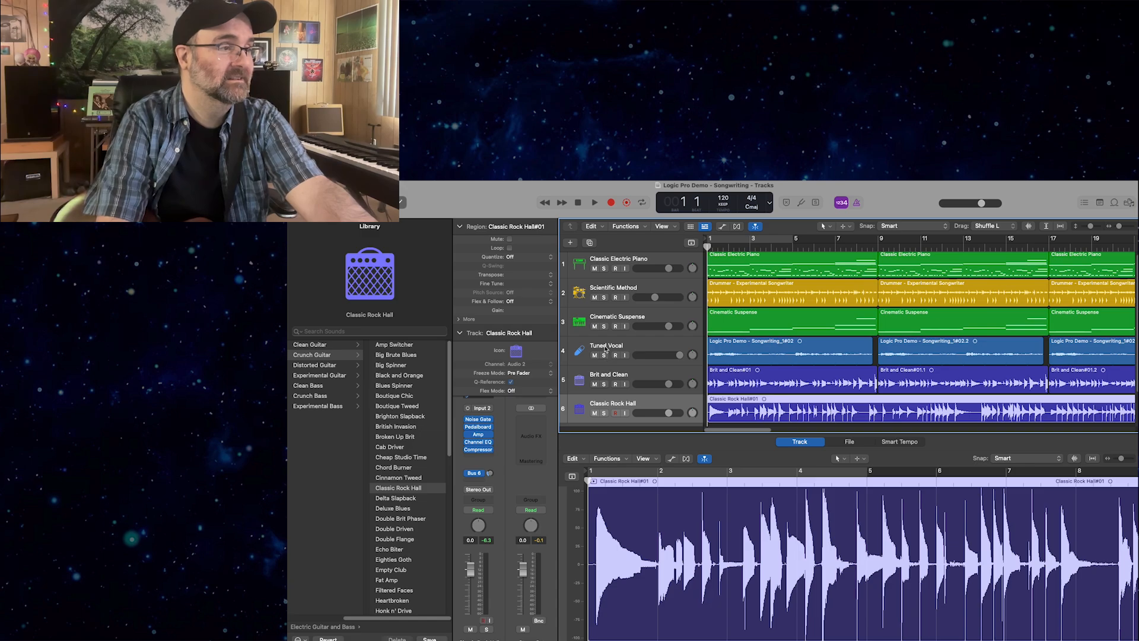
Move the Tuned Vocal track below Classic Rock Hall and duplicate it together with its regions.
right_click(605, 348)
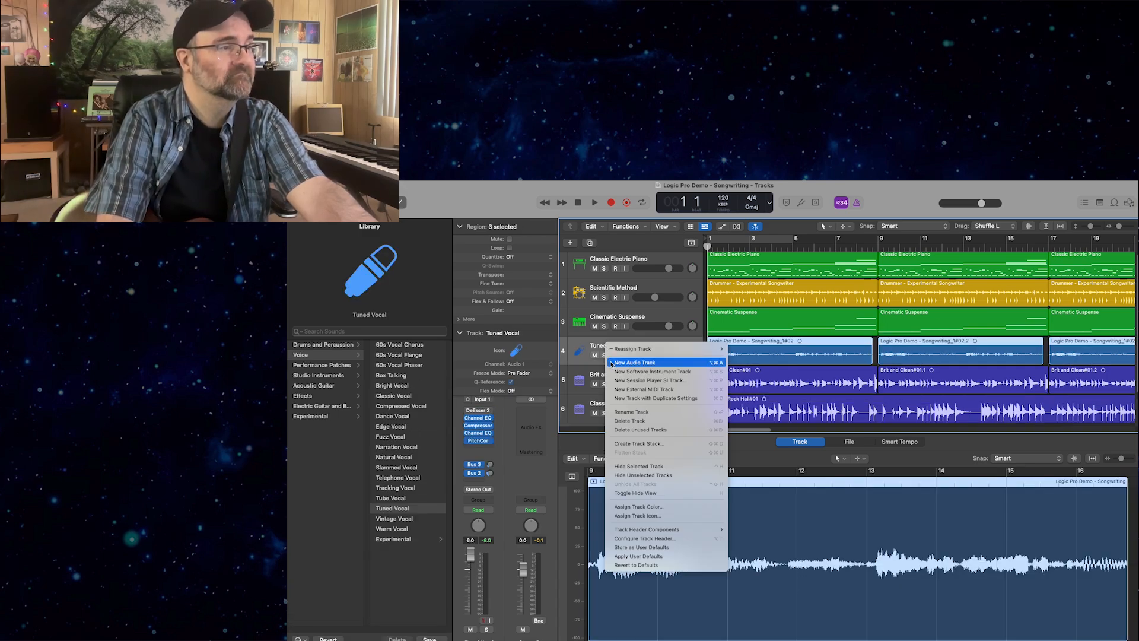
right_click(597, 351)
right_click(598, 350)
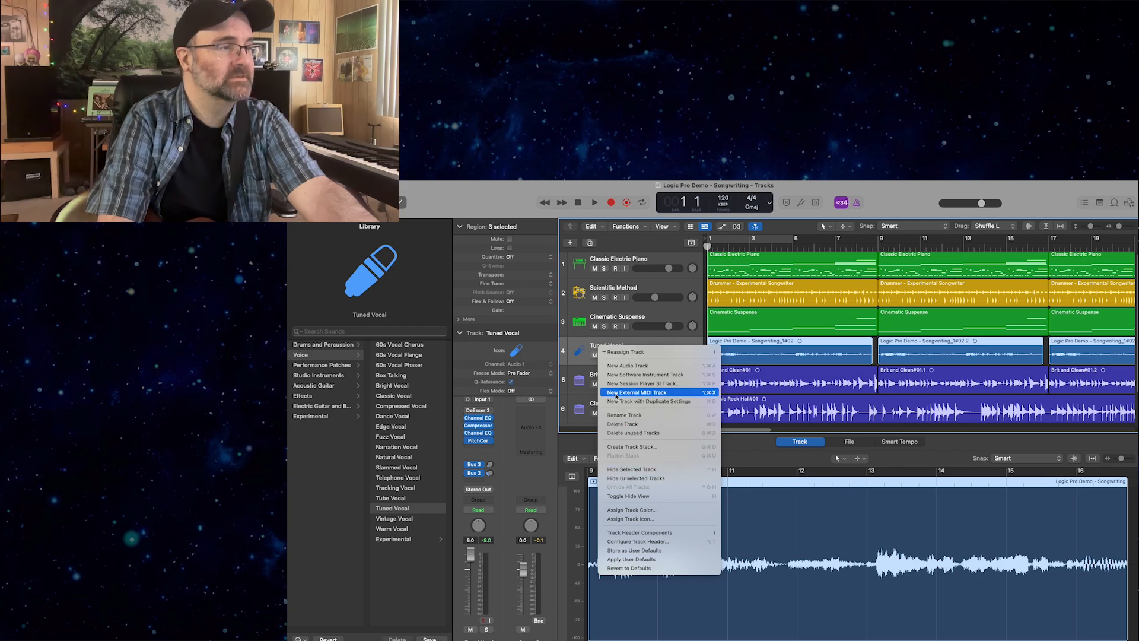
left_click(585, 342)
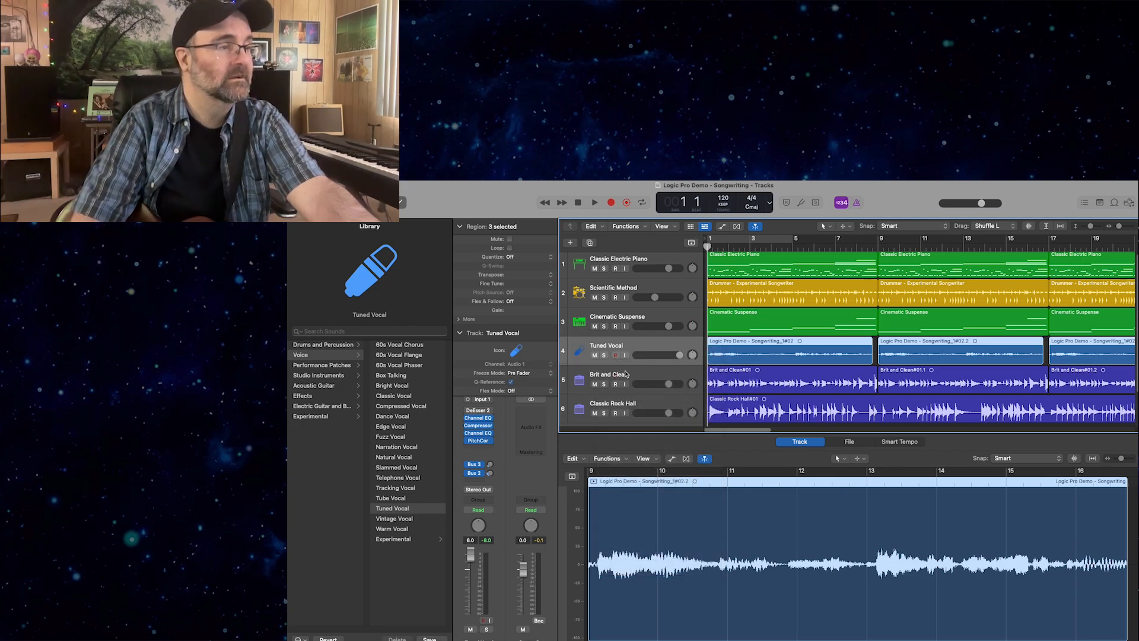
left_click_drag(628, 349, 648, 388)
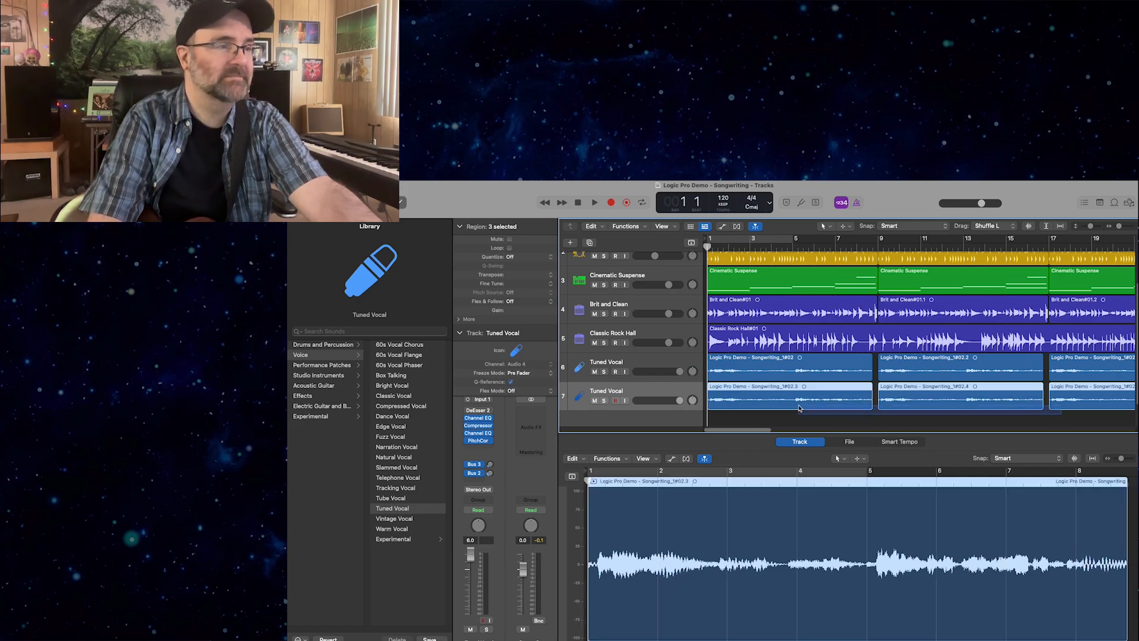
Delete the regions on the duplicated Tuned Vocal track, mute the original Tuned Vocal track and select the empty duplicate.
key("Delete")
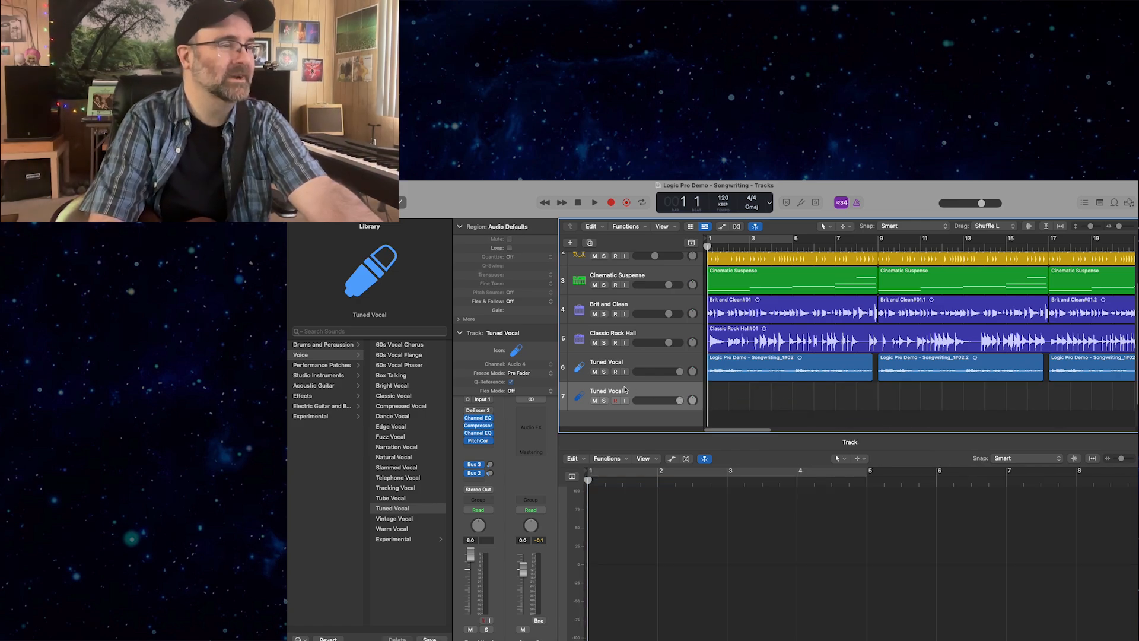
left_click(647, 368)
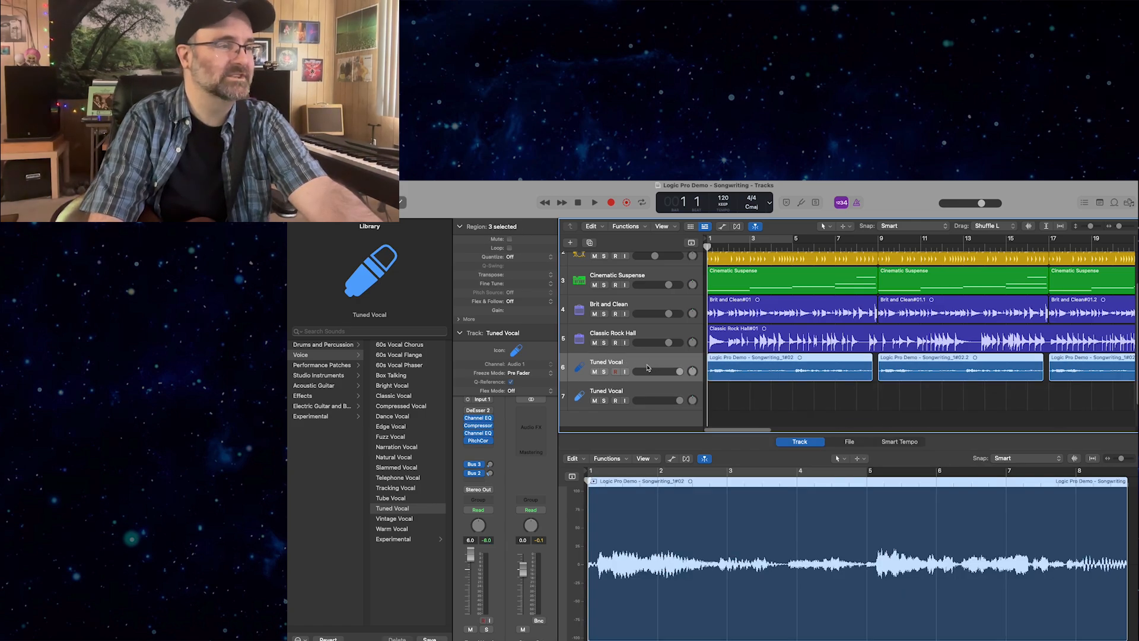
left_click(595, 372)
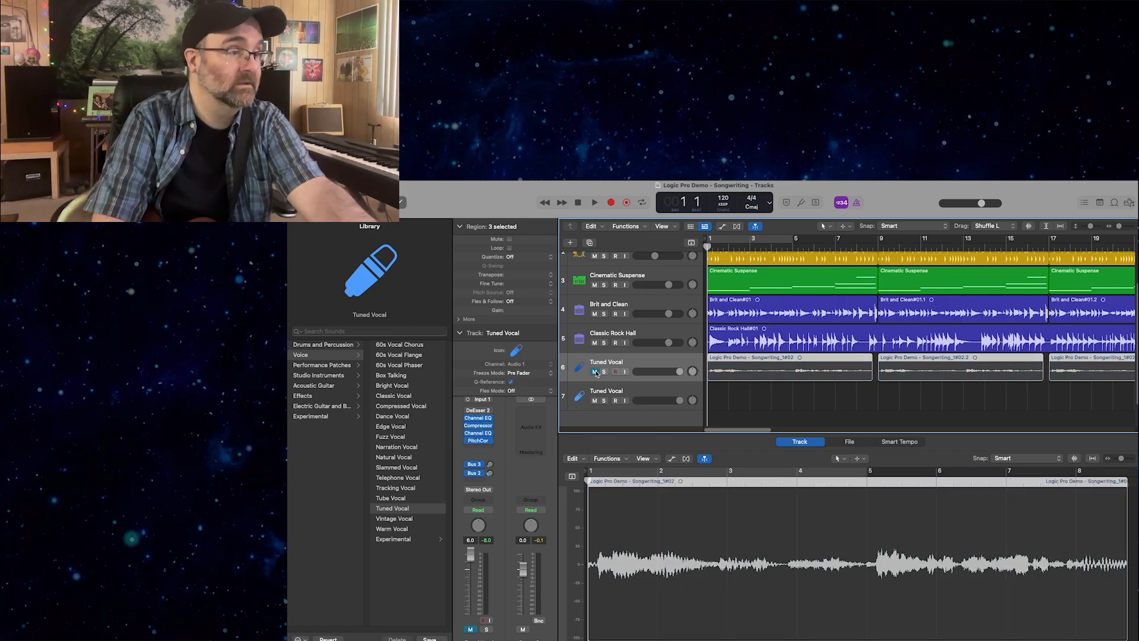
left_click(613, 396)
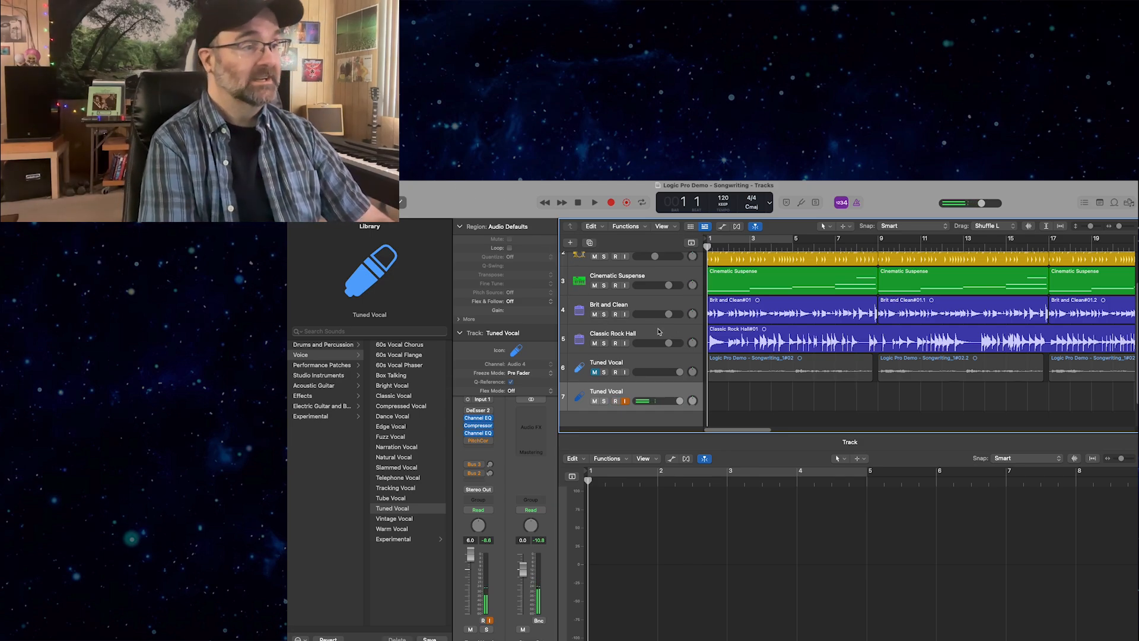
Play the opening bar briefly, stop, and trim the start of the Classic Rock Hall region from bar 1 to bar 9.
scroll(635, 339, "down", 1)
key("space")
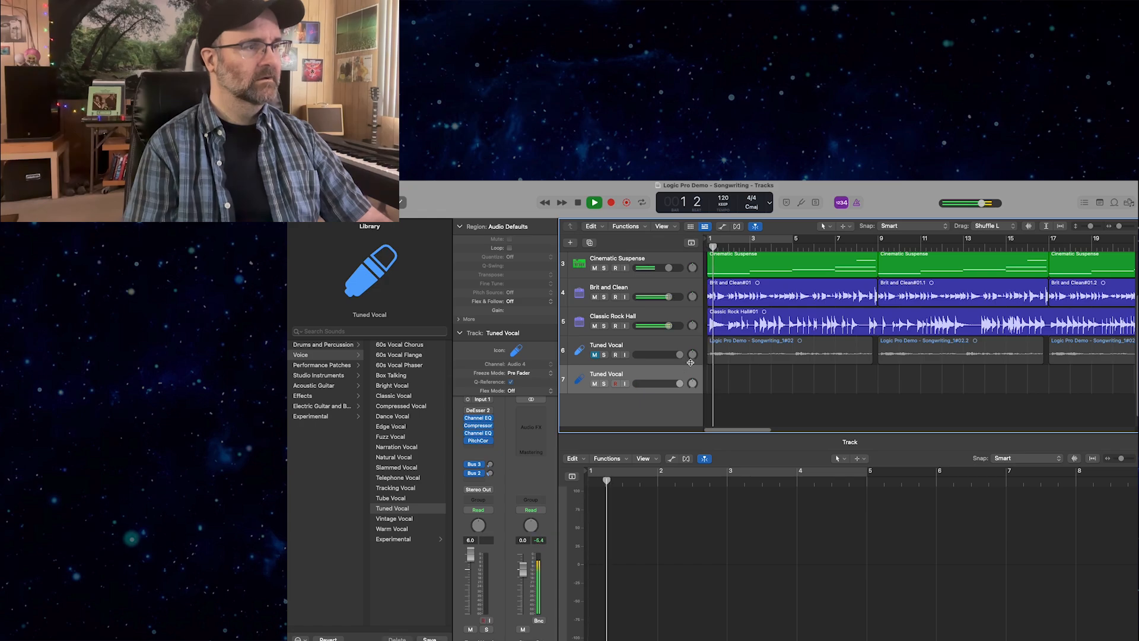
left_click(756, 320)
key("space")
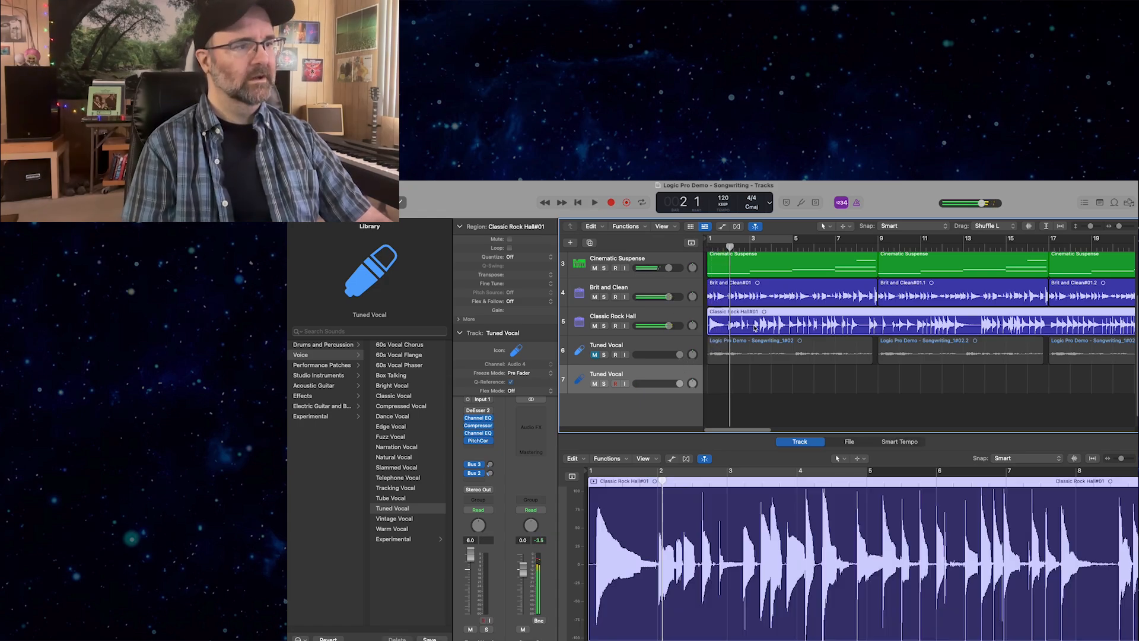
left_click_drag(706, 326, 884, 319)
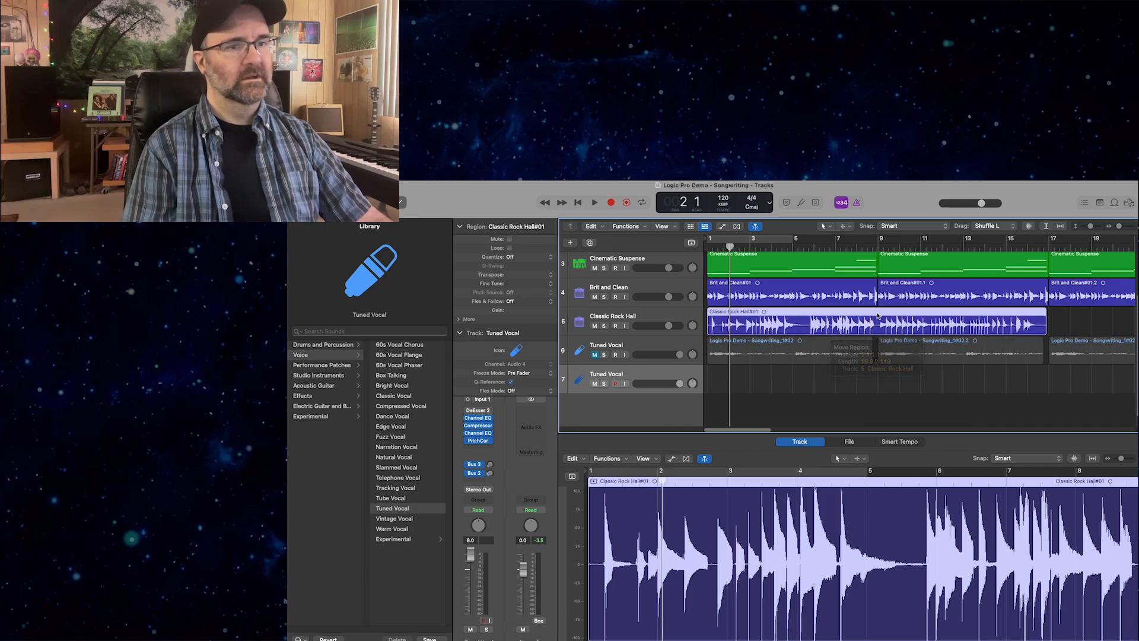
Repeat the Classic Rock Hall region and move the start of the copy to bar 17.
key("super+r")
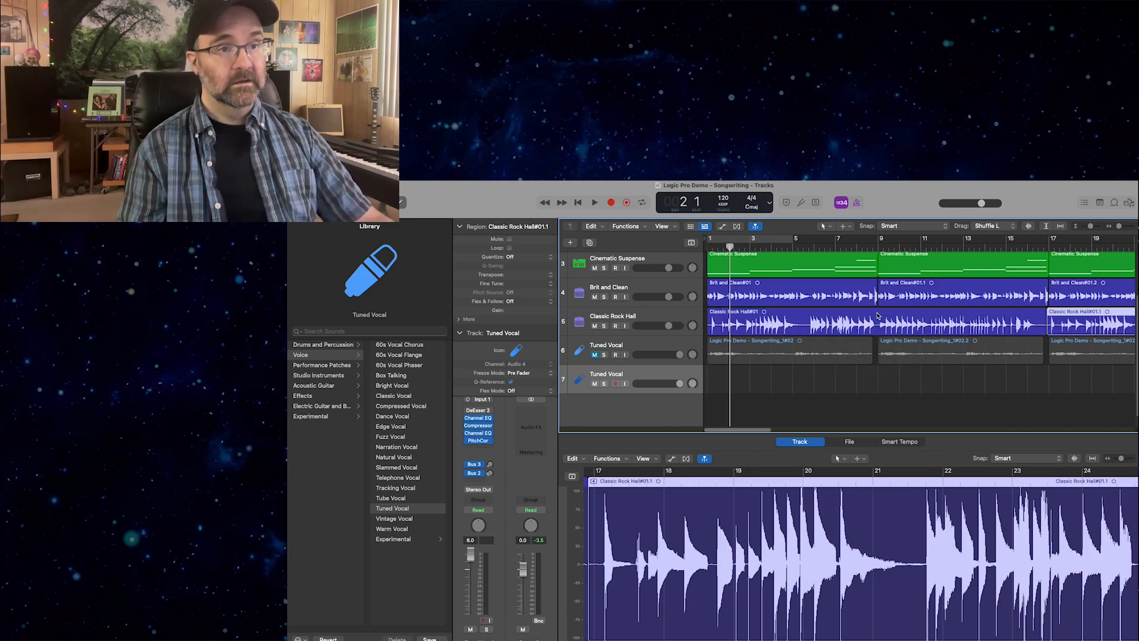
left_click_drag(1055, 312, 1061, 311)
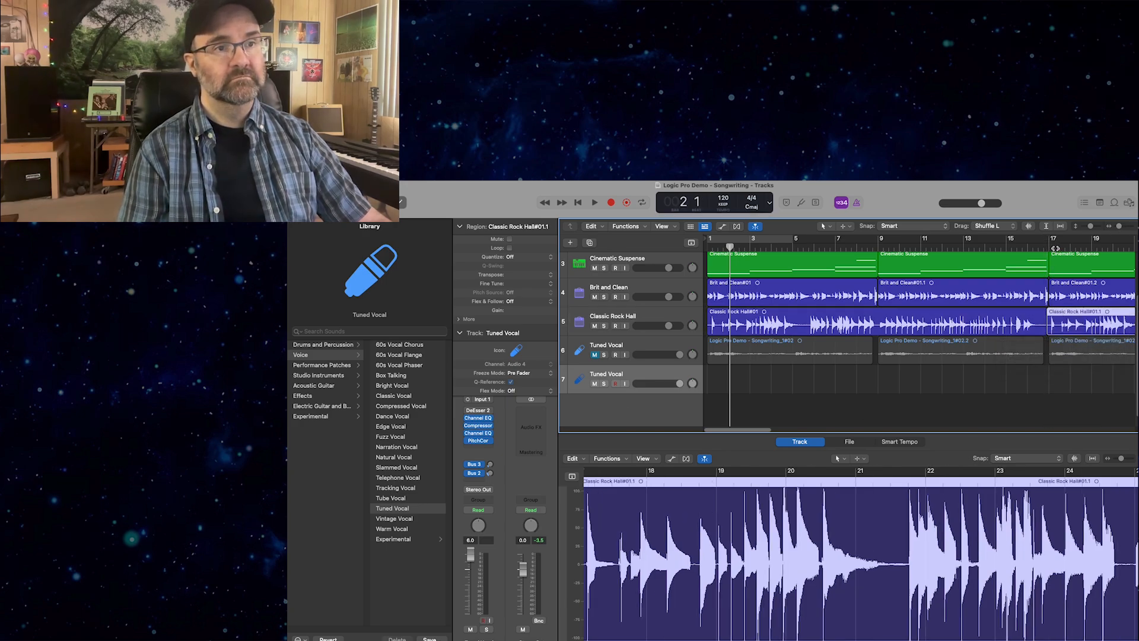
left_click(1055, 247)
left_click_drag(1119, 228, 1123, 235)
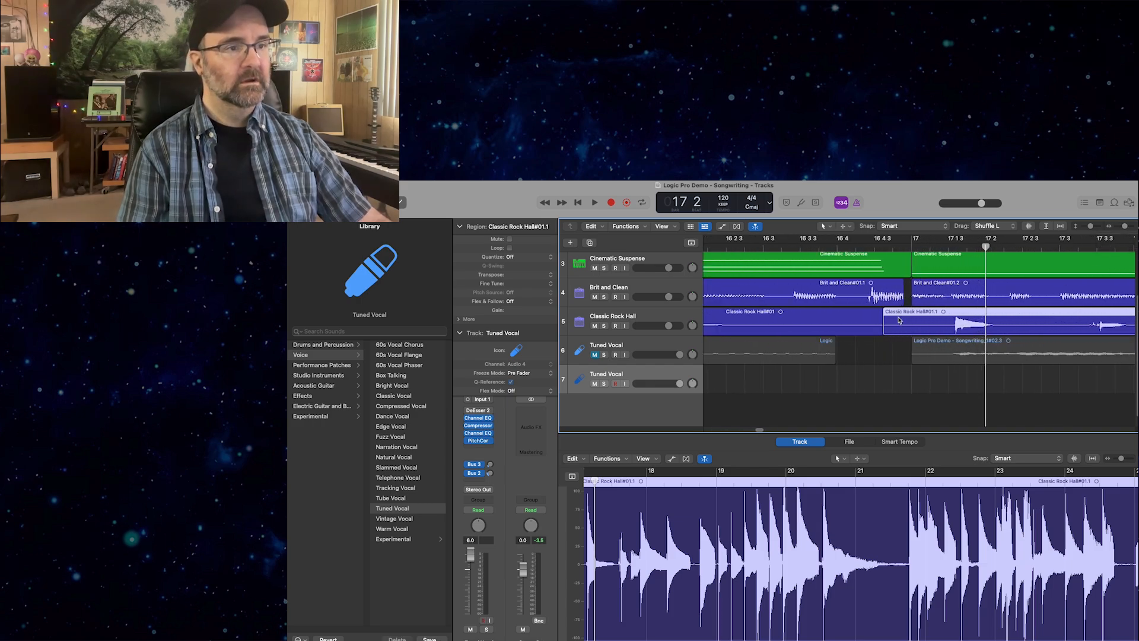
left_click_drag(906, 316, 928, 316)
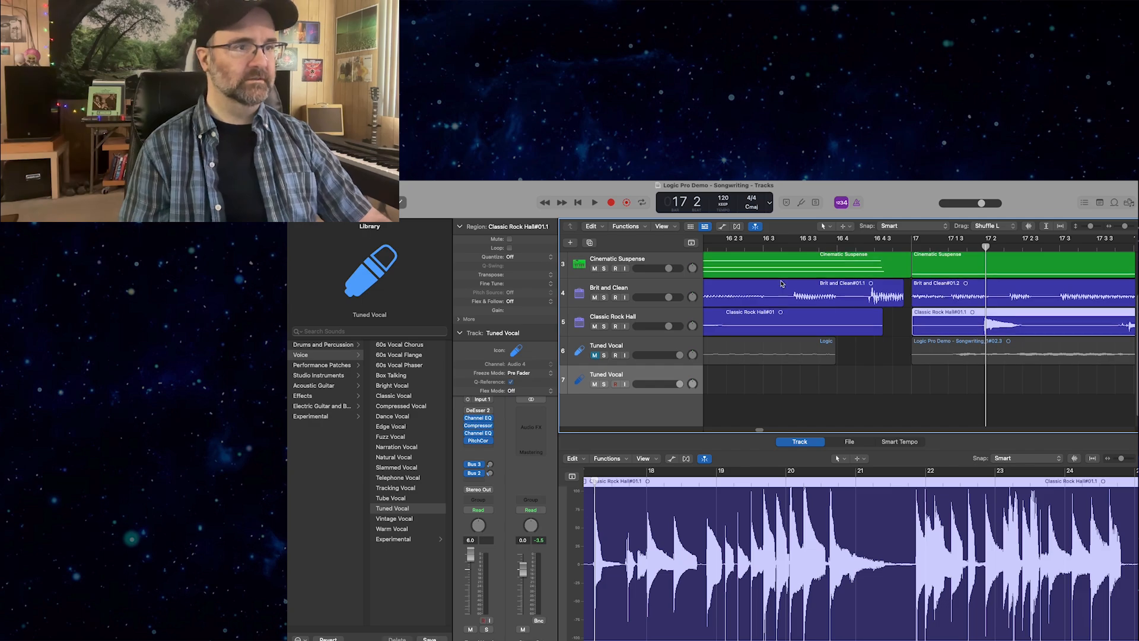
Play the arrangement from bar 1 to about bar 16, deleting the copied Classic Rock Hall region at bar 17 during playback.
key("Return")
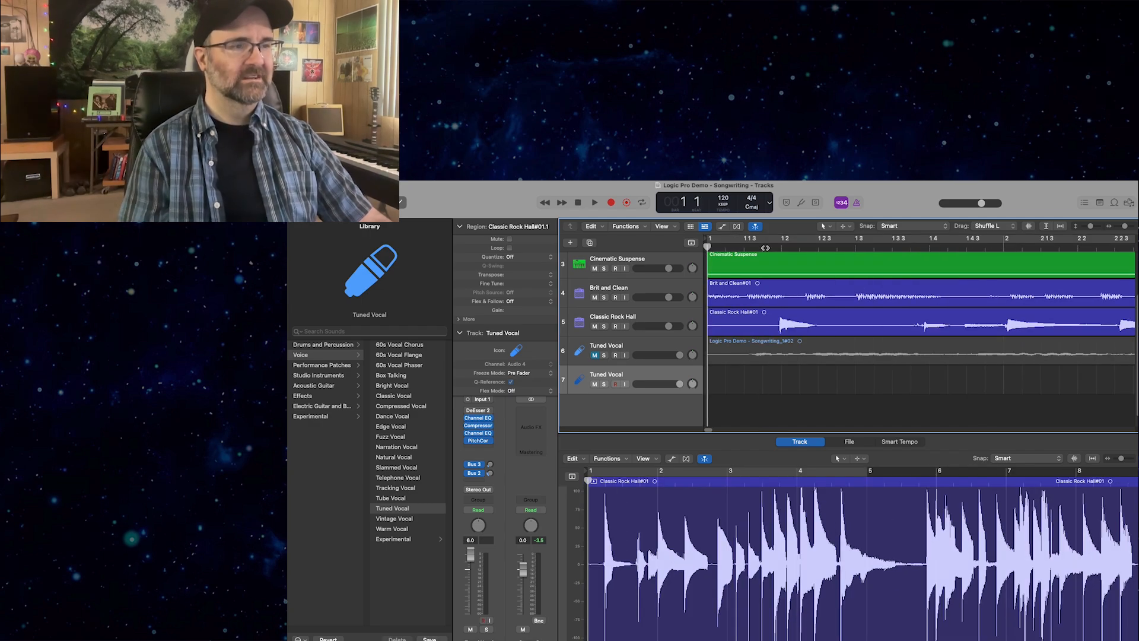
key("space")
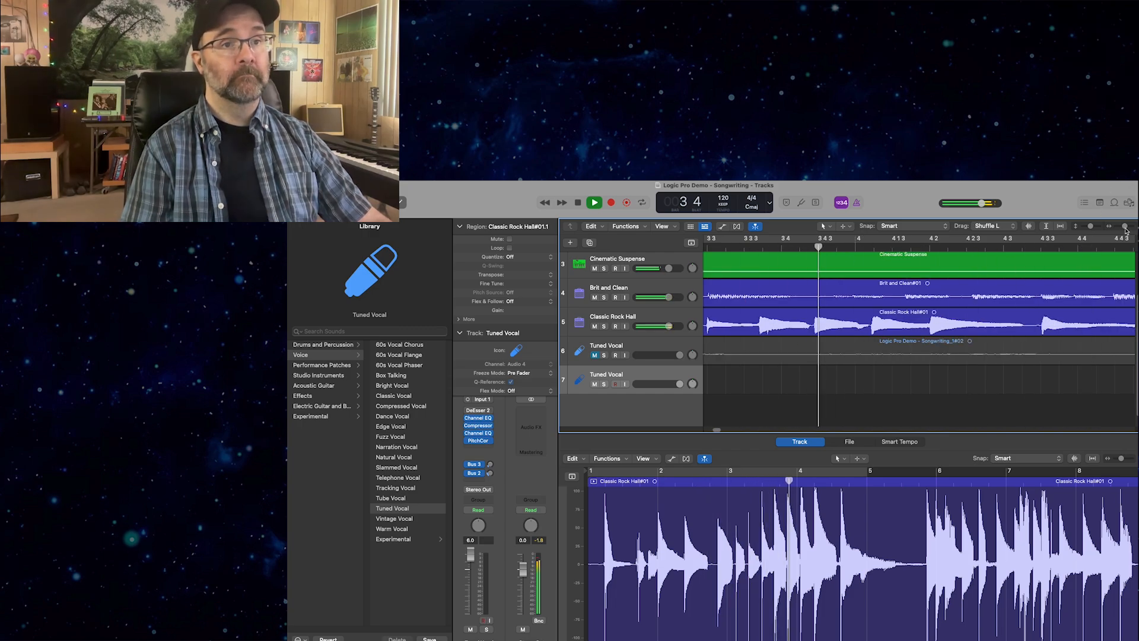
left_click_drag(1125, 226, 1118, 227)
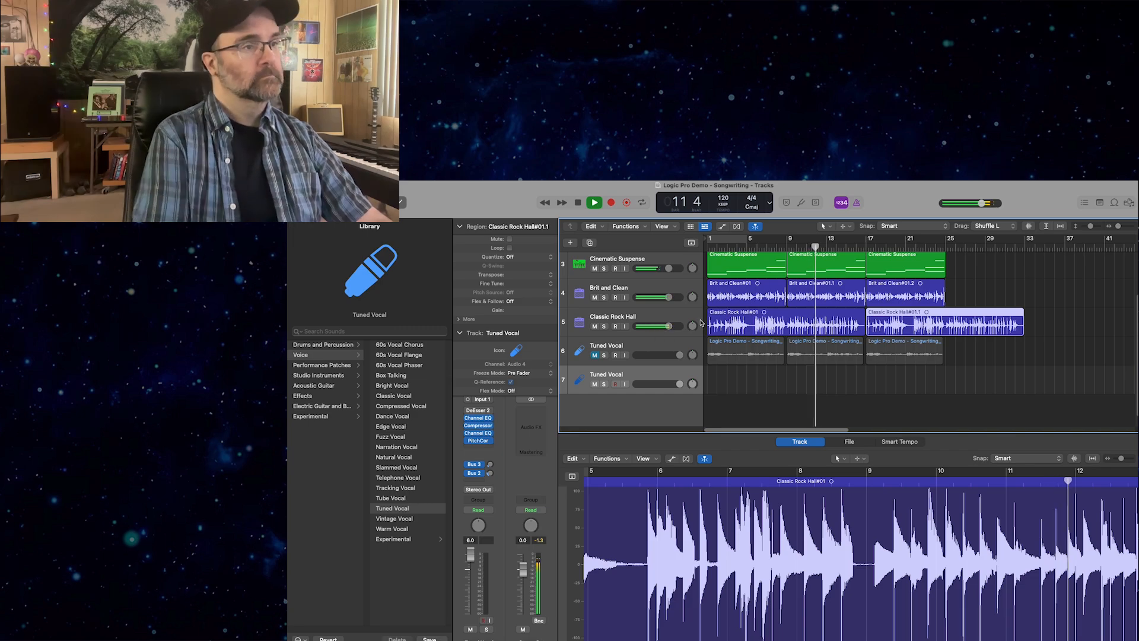
scroll(709, 321, "up", 2)
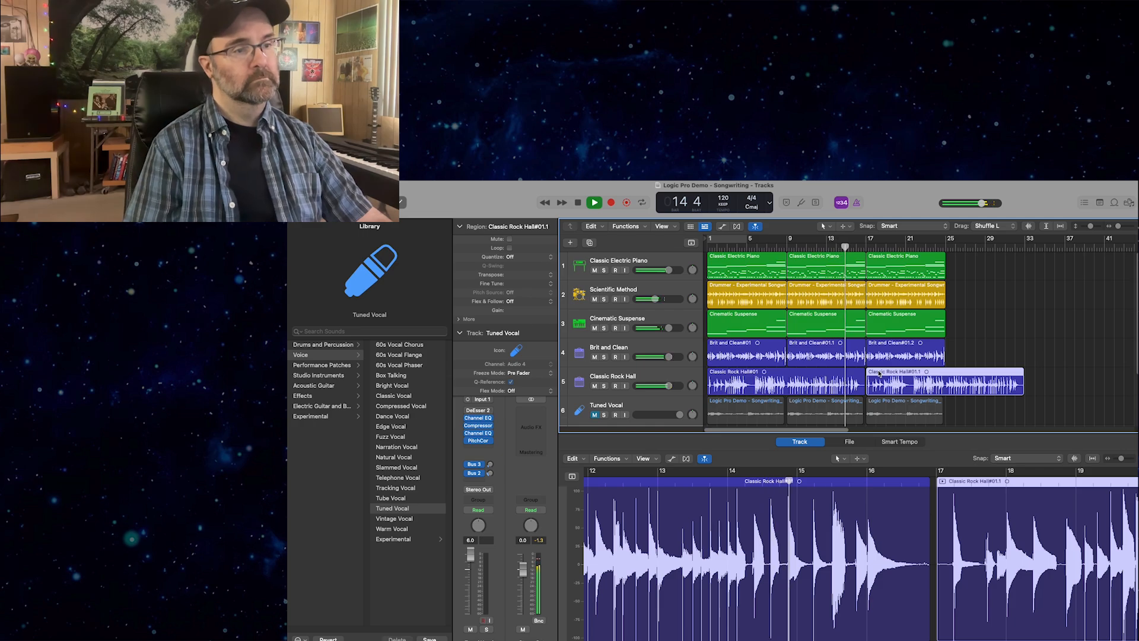
key("Delete")
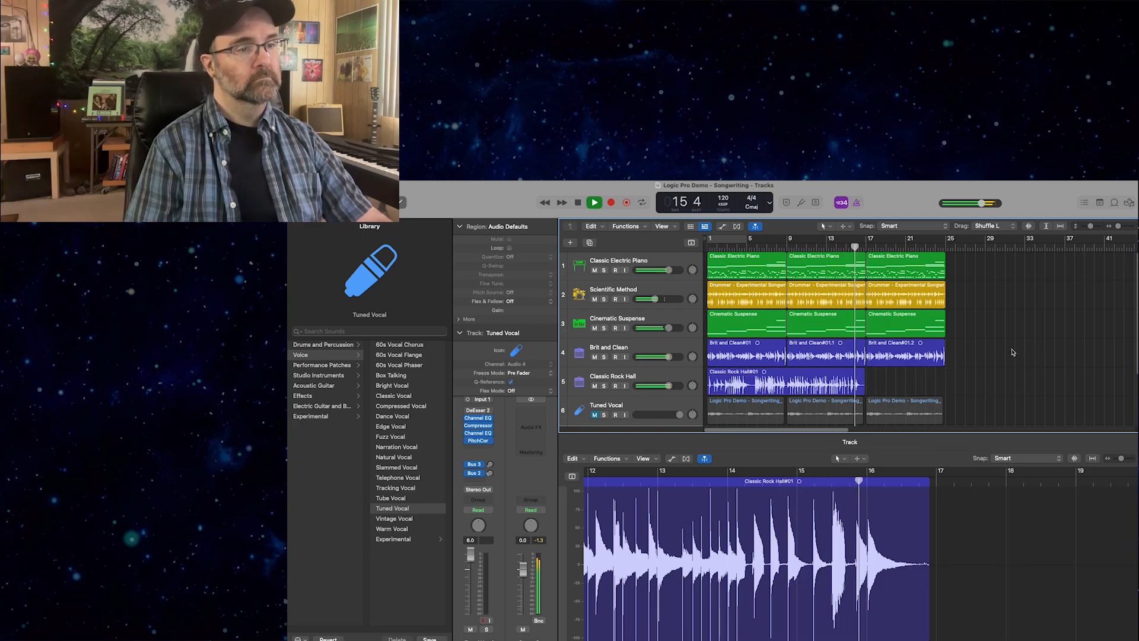
key("space")
Play from bar 15 and split the Classic Rock Hall region at bar 15 beat 3 and at beat 4 to isolate that section.
left_click(811, 389)
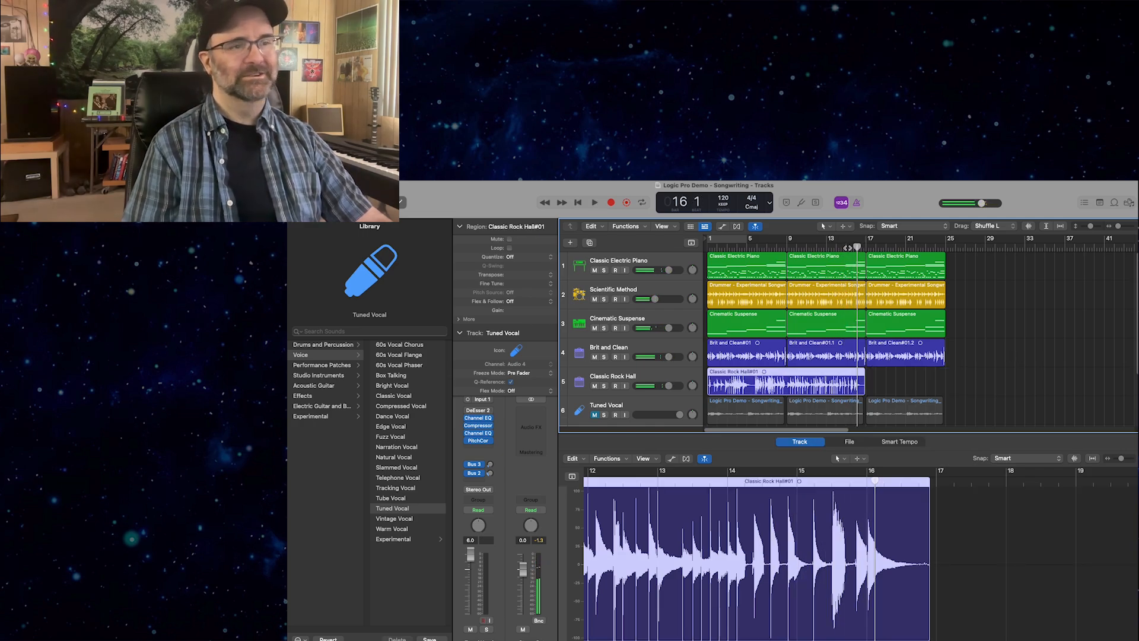
left_click(847, 248)
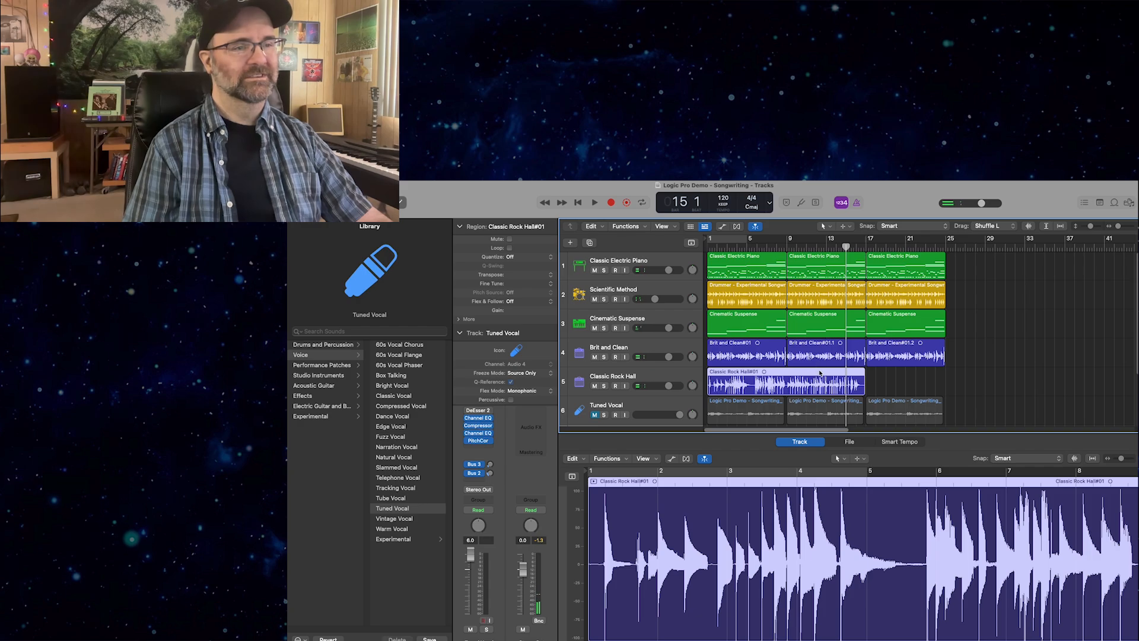
key("space")
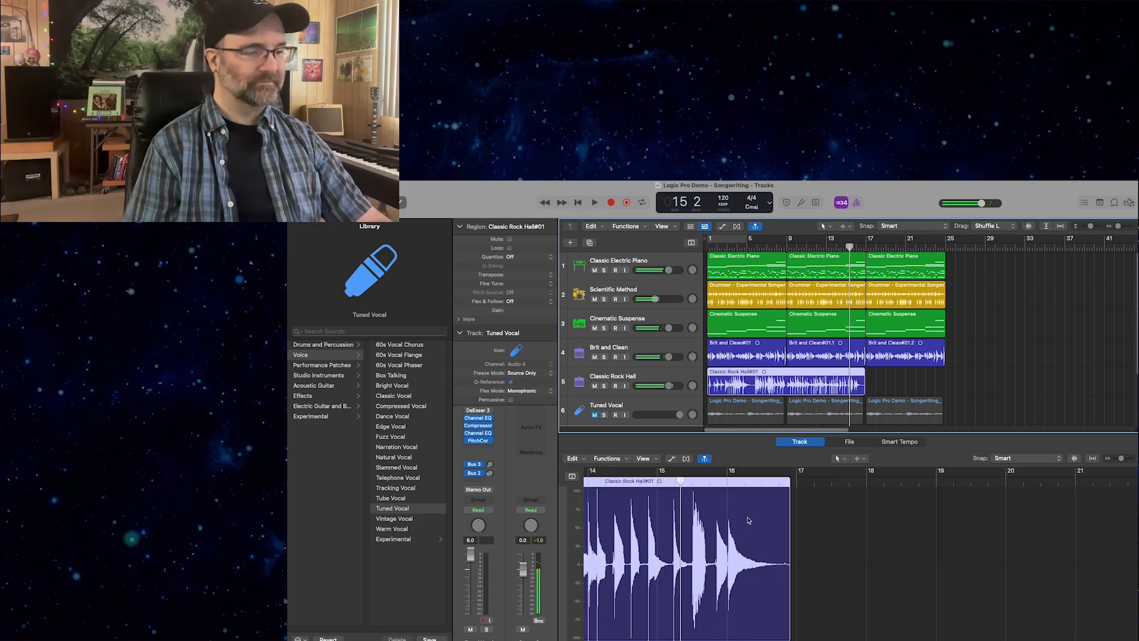
left_click_drag(683, 483, 692, 482)
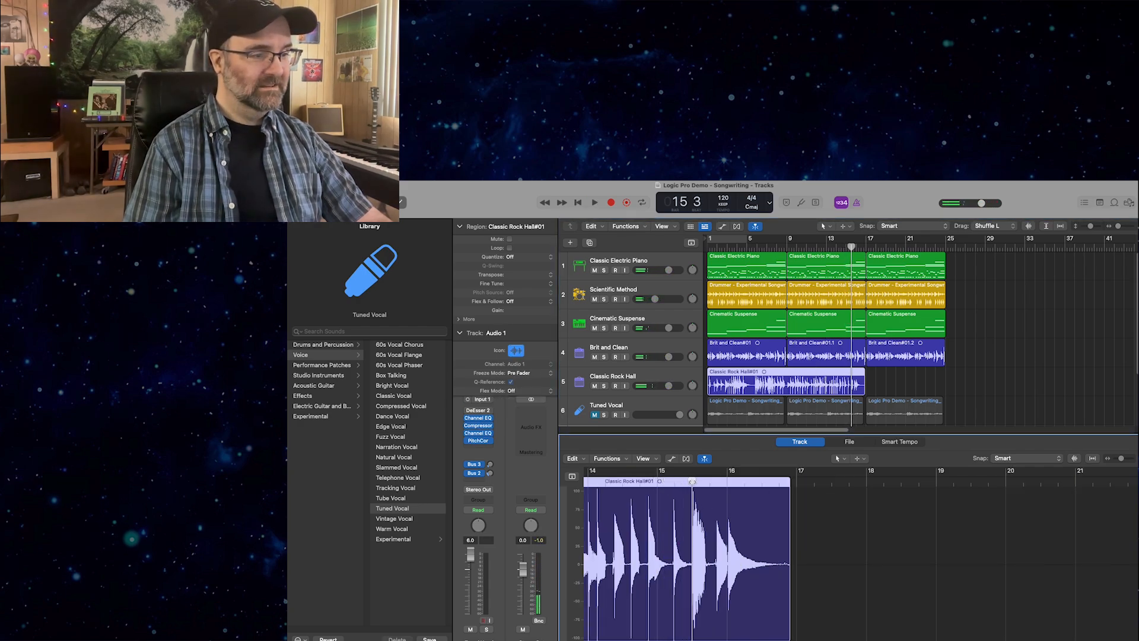
left_click(690, 565)
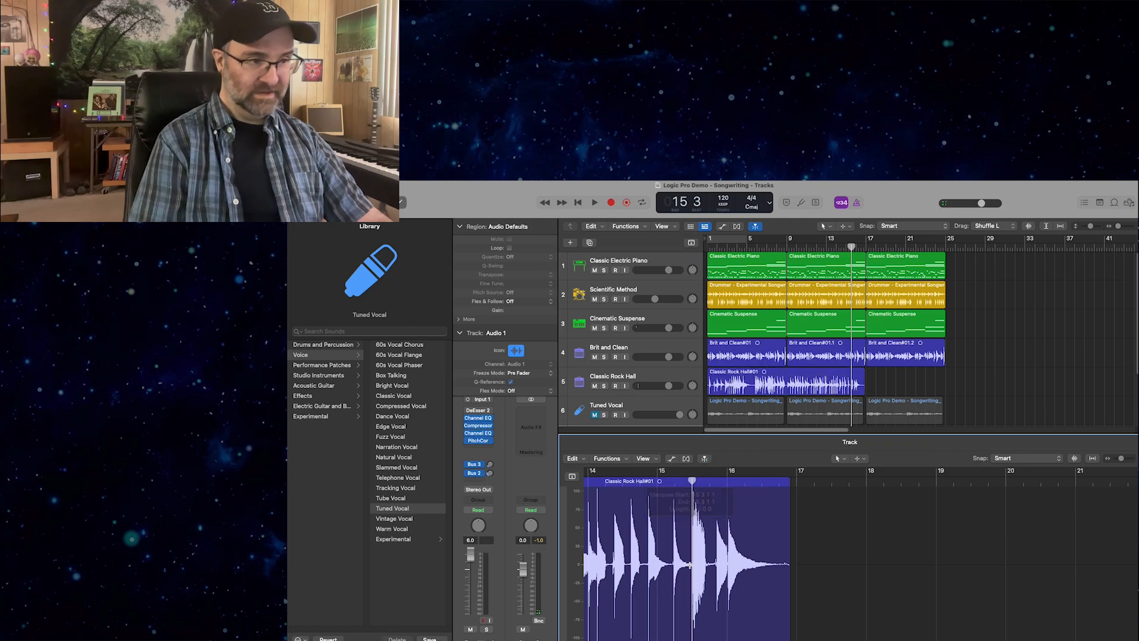
left_click(715, 567)
key("super+t")
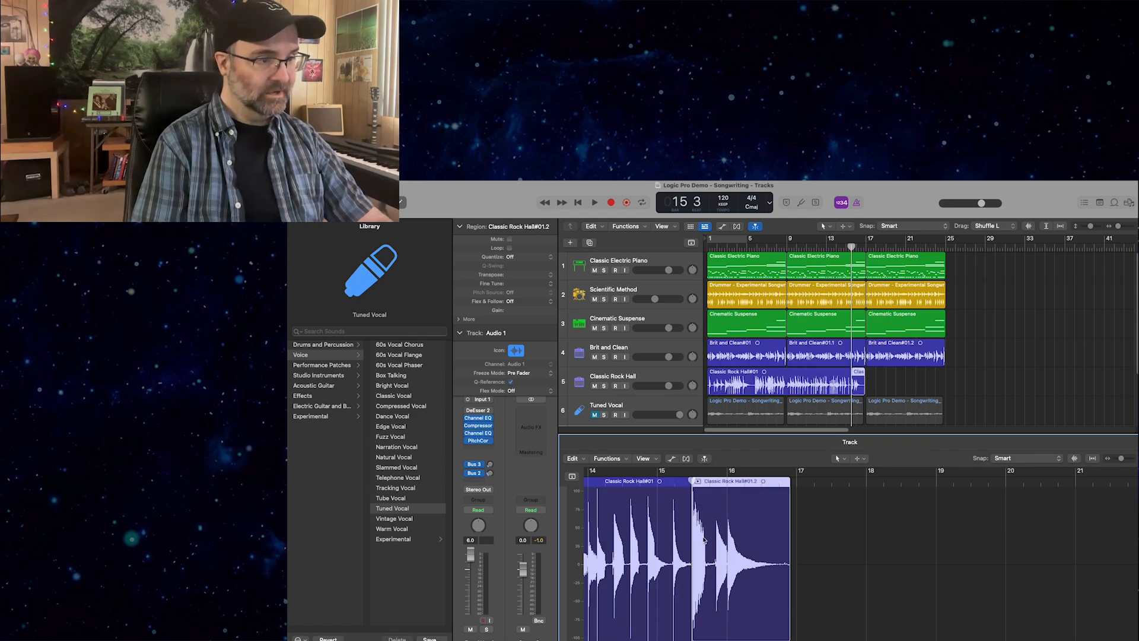
left_click_drag(691, 481, 713, 483)
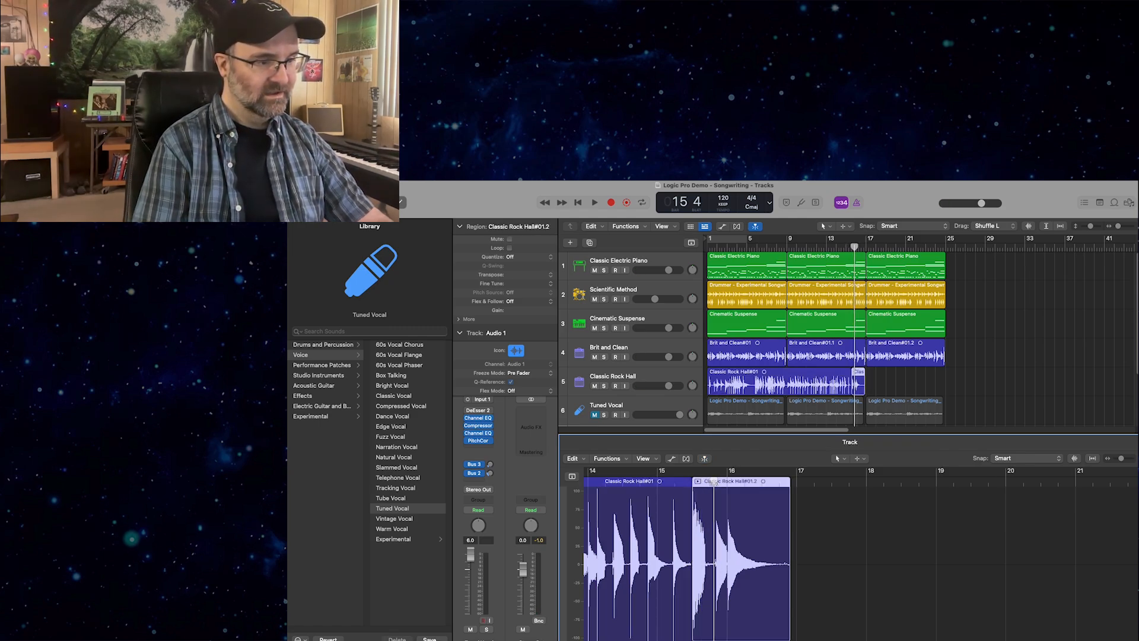
key("super+t")
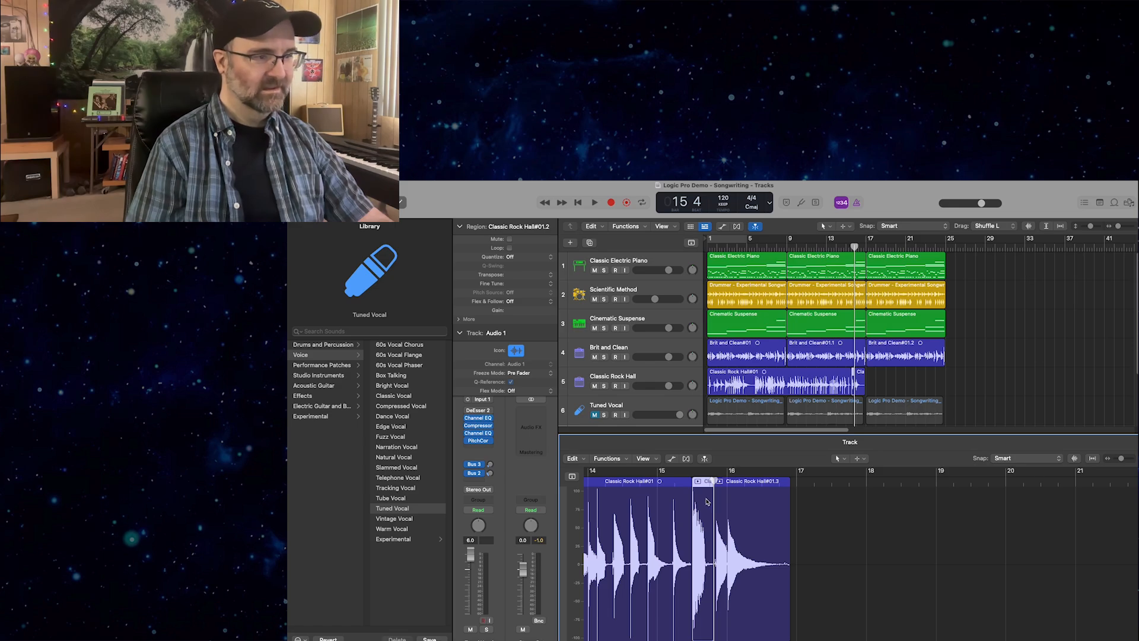
Try deleting the isolated Classic Rock Hall section, undo it, and delete the section again with the drag mode set to X-Fade.
key("Delete")
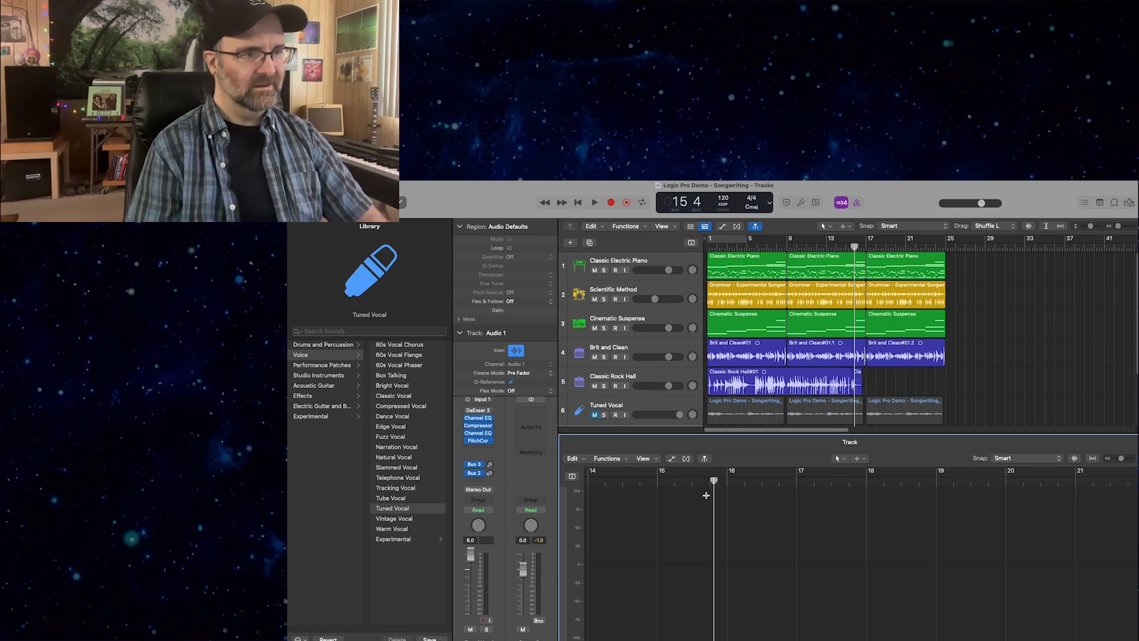
key("super+z")
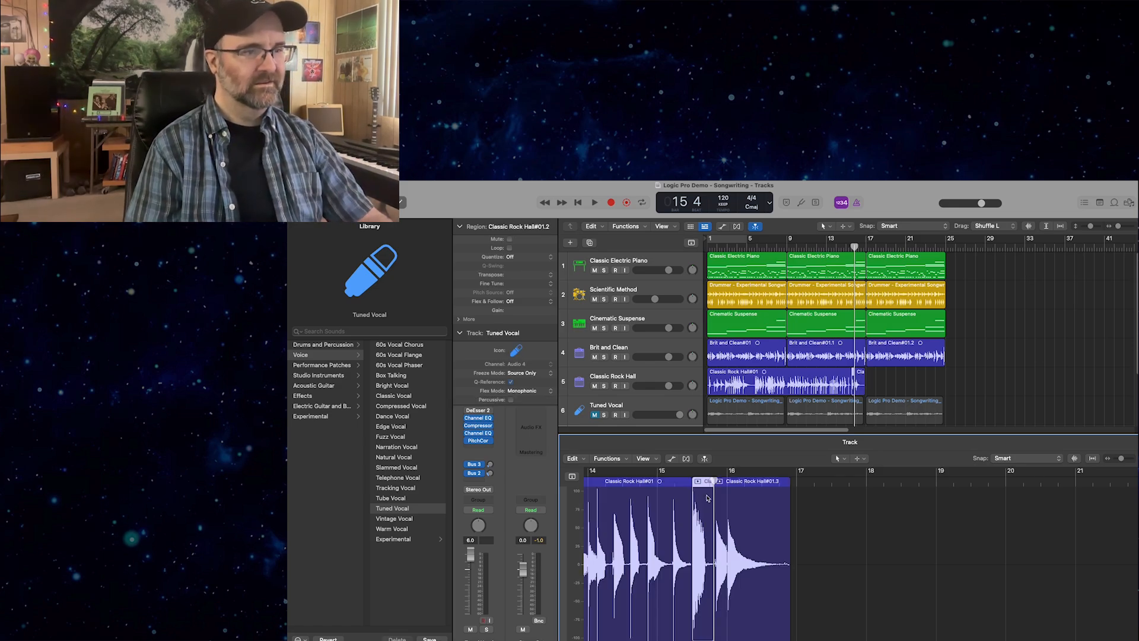
left_click(999, 227)
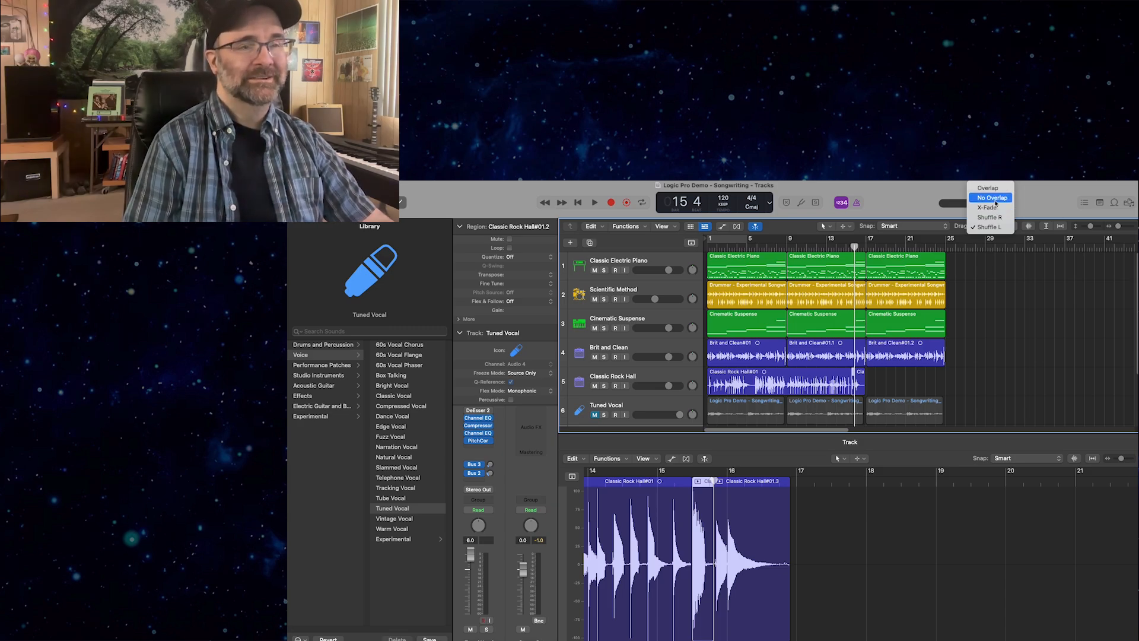
left_click(997, 208)
key("Delete")
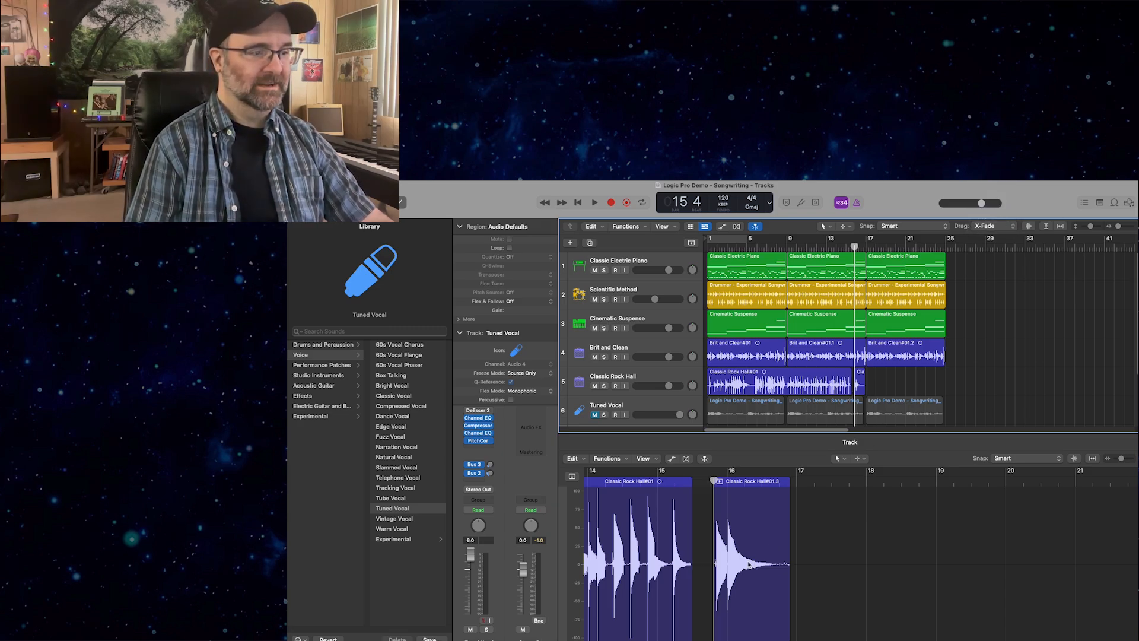
Play the edited guitar part from bar 14 beat 2 and stop just past the start of bar 17.
left_click(838, 247)
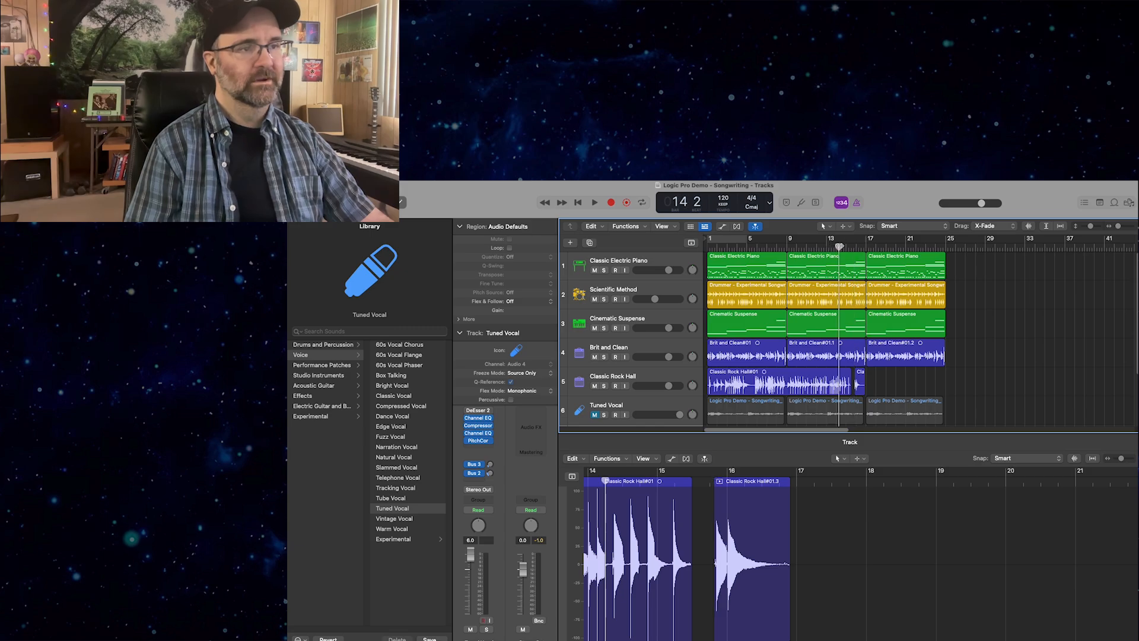
key("space")
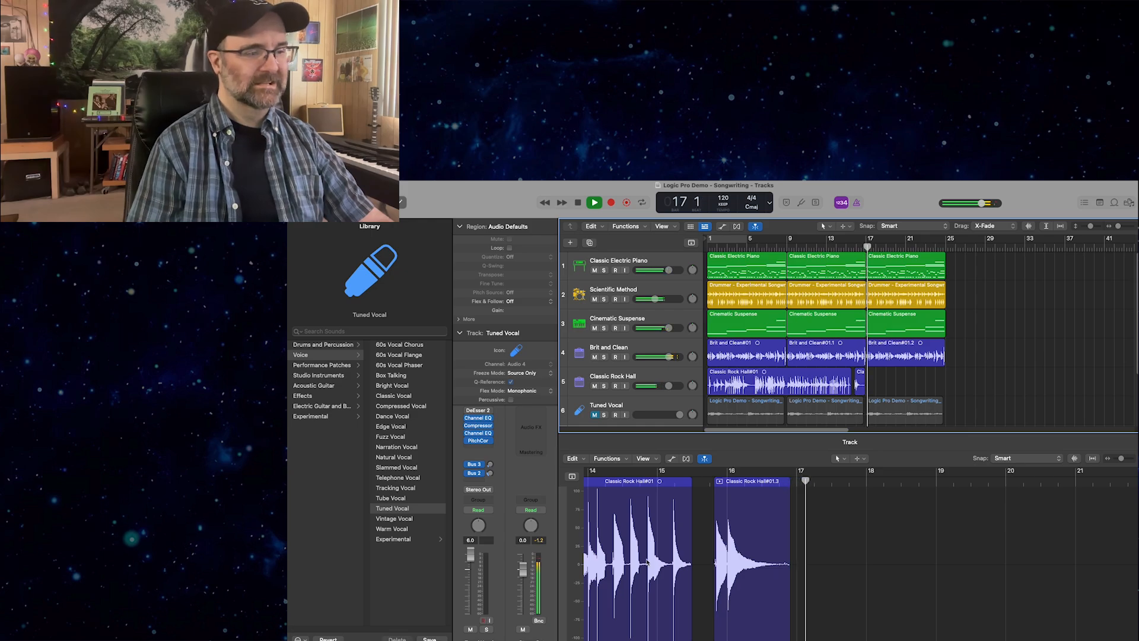
key("space")
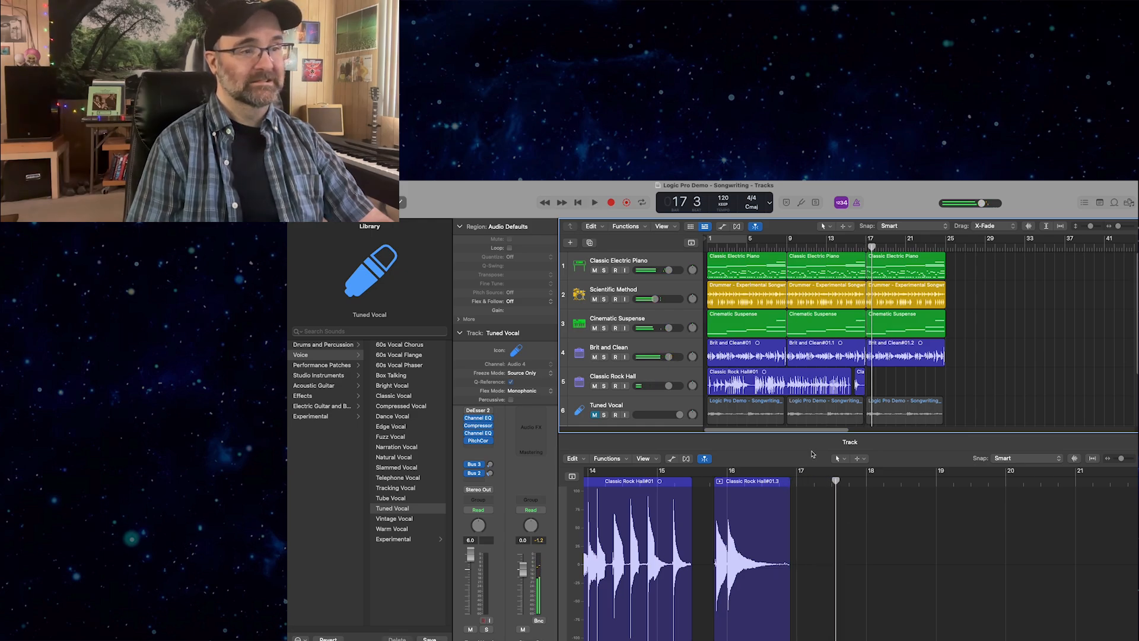
Trim the end of the main Classic Rock Hall region back to bar 9 and delete the leftover fragment before bar 17.
left_click(817, 393)
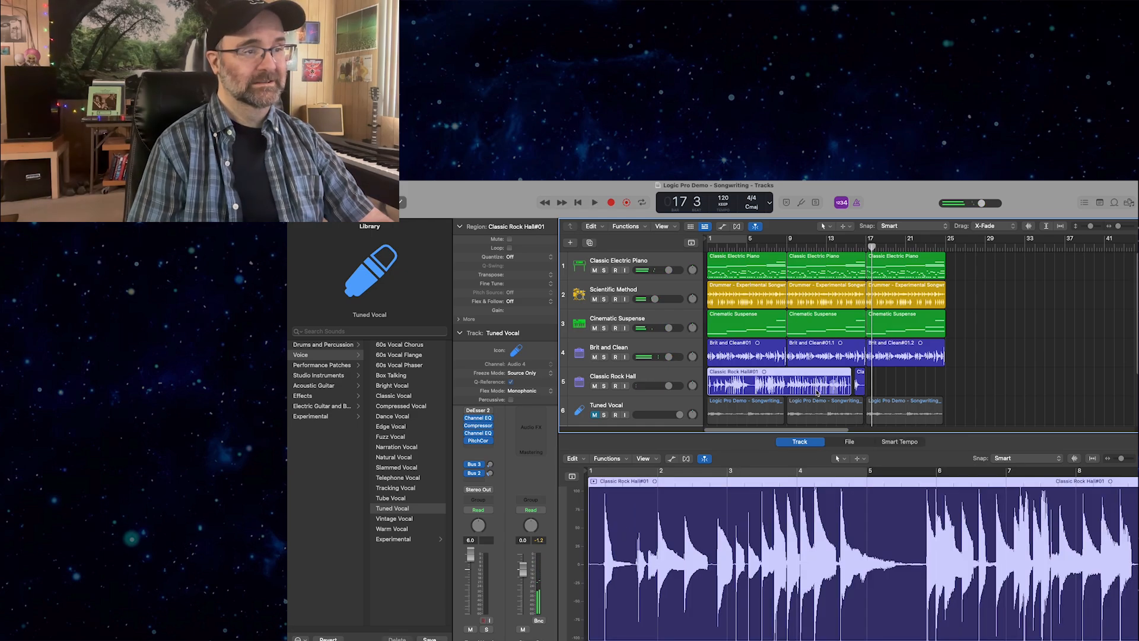
left_click_drag(849, 384, 787, 383)
left_click(856, 383)
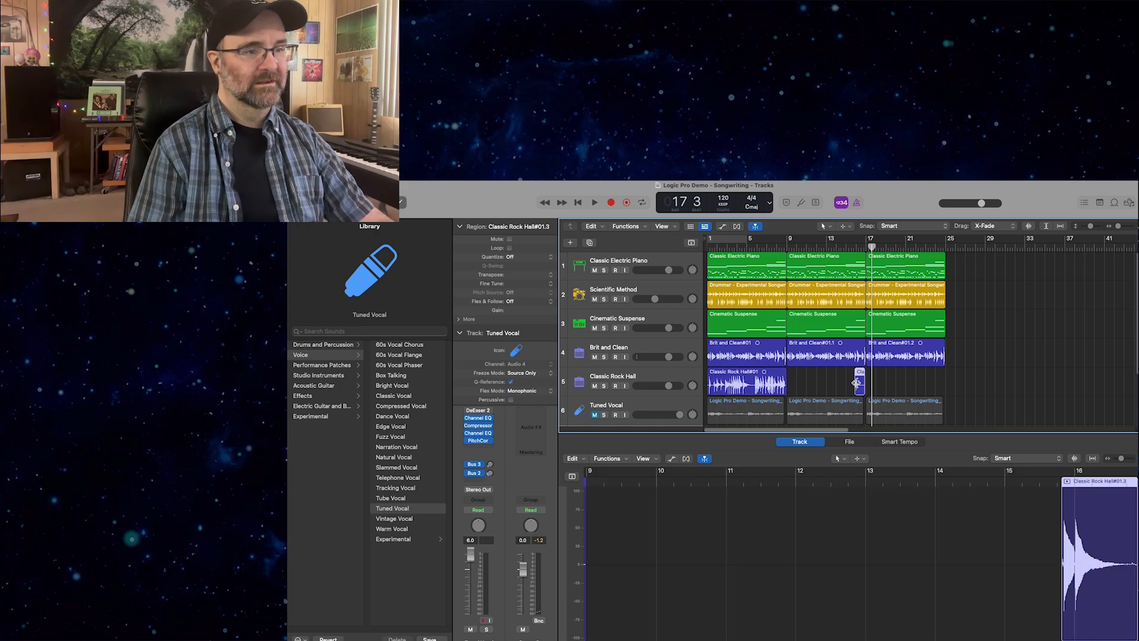
Repeat the edited Classic Rock Hall region twice so that it also fills bars 9 to 17 and 17 to 25.
left_click(751, 246)
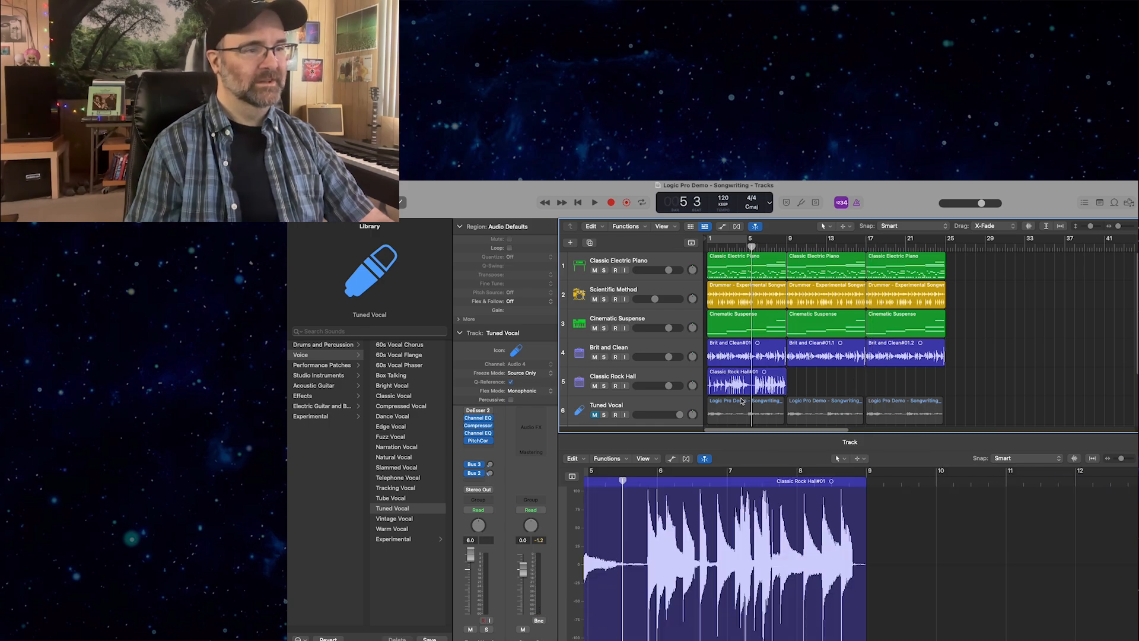
left_click(741, 401)
left_click(737, 384)
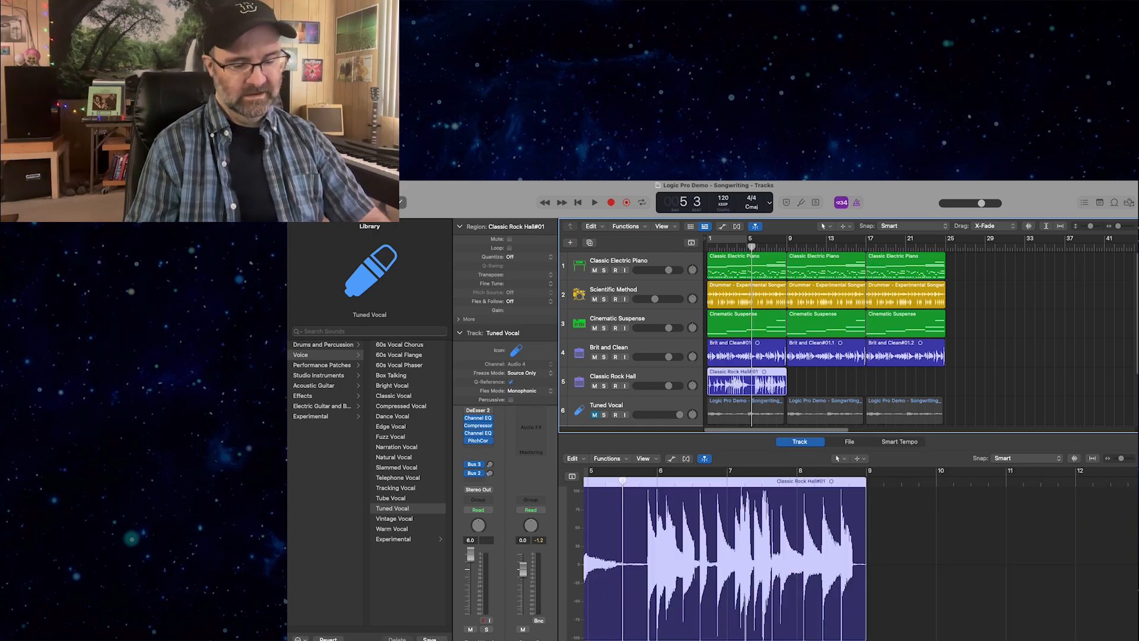
key("super+r")
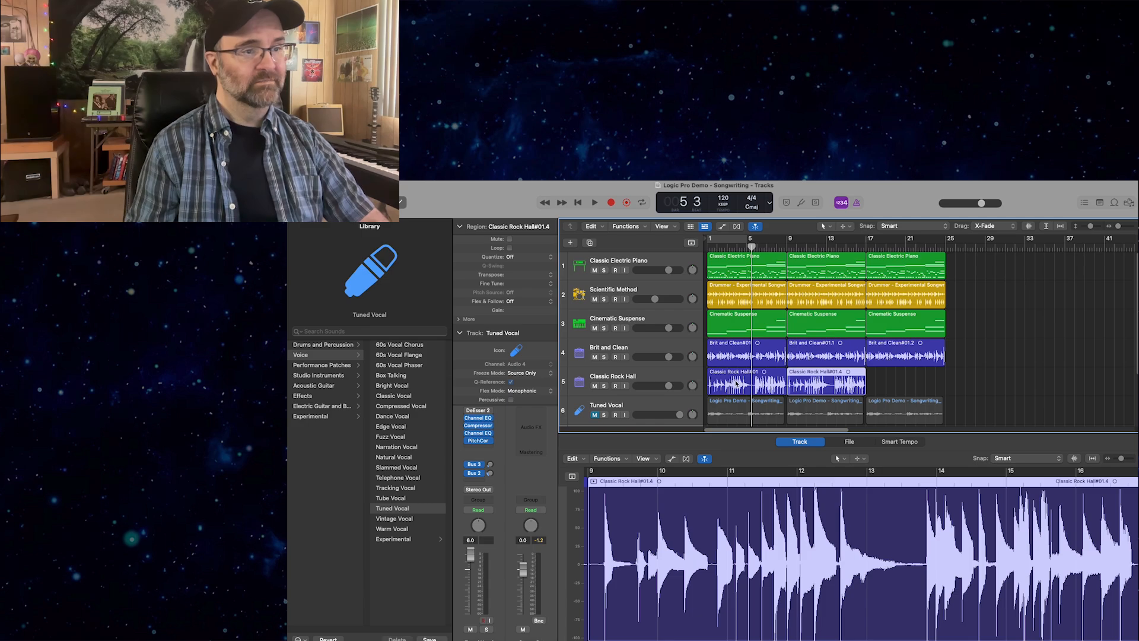
key("super+e")
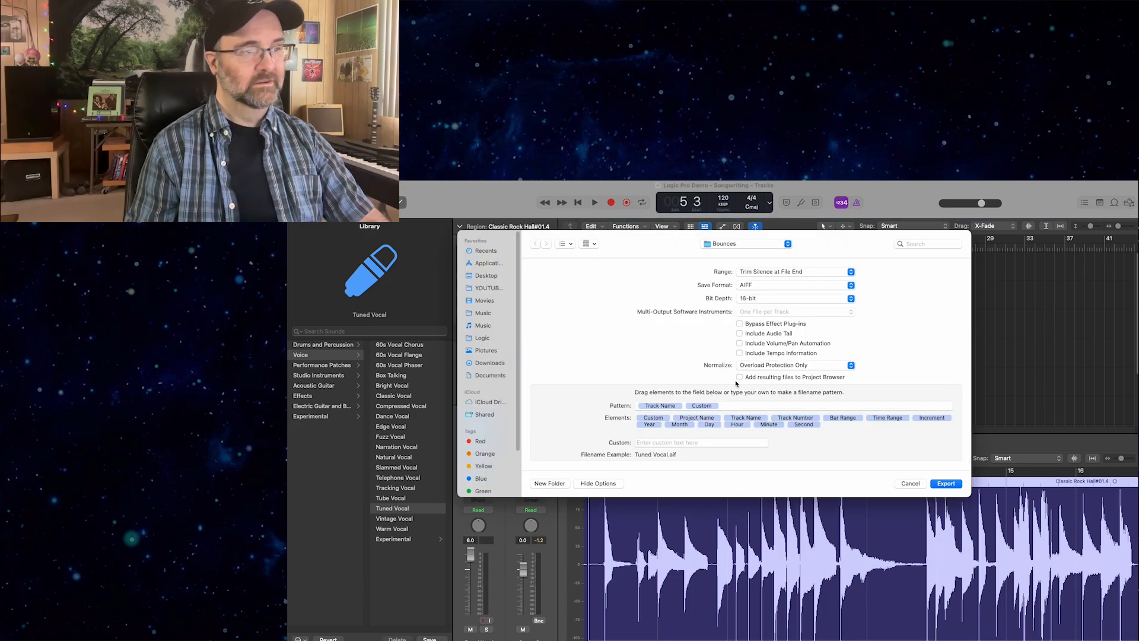
left_click(900, 485)
key("super+r")
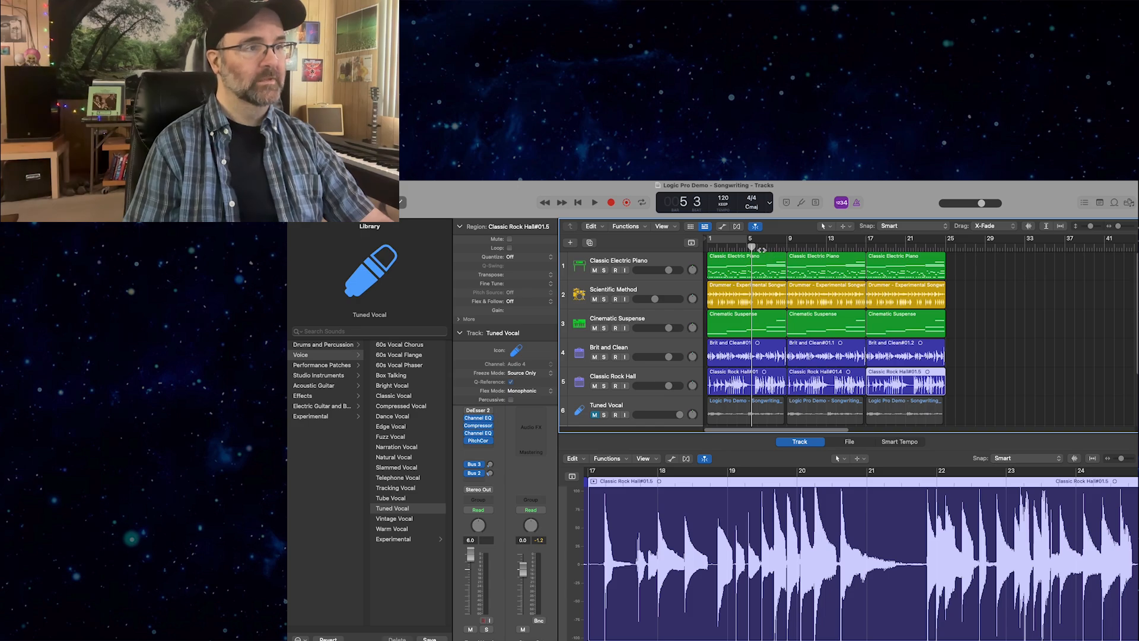
Play the song from the beginning and delete the regions on all tracks from bar 17 onward.
key("Return")
key("space")
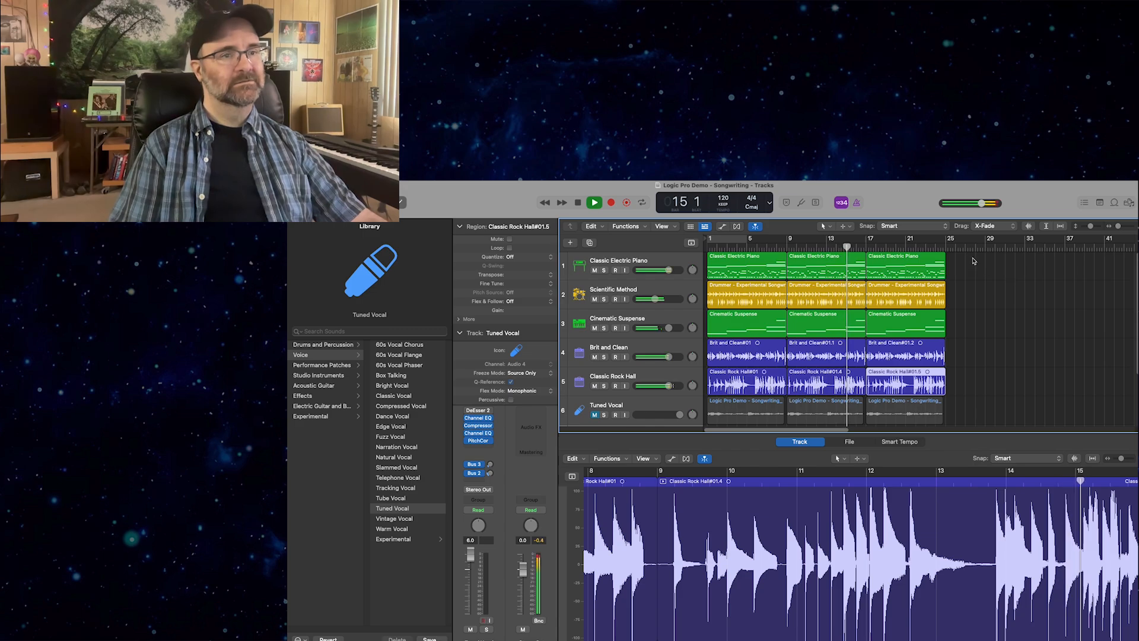
left_click_drag(971, 259, 914, 410)
key("Delete")
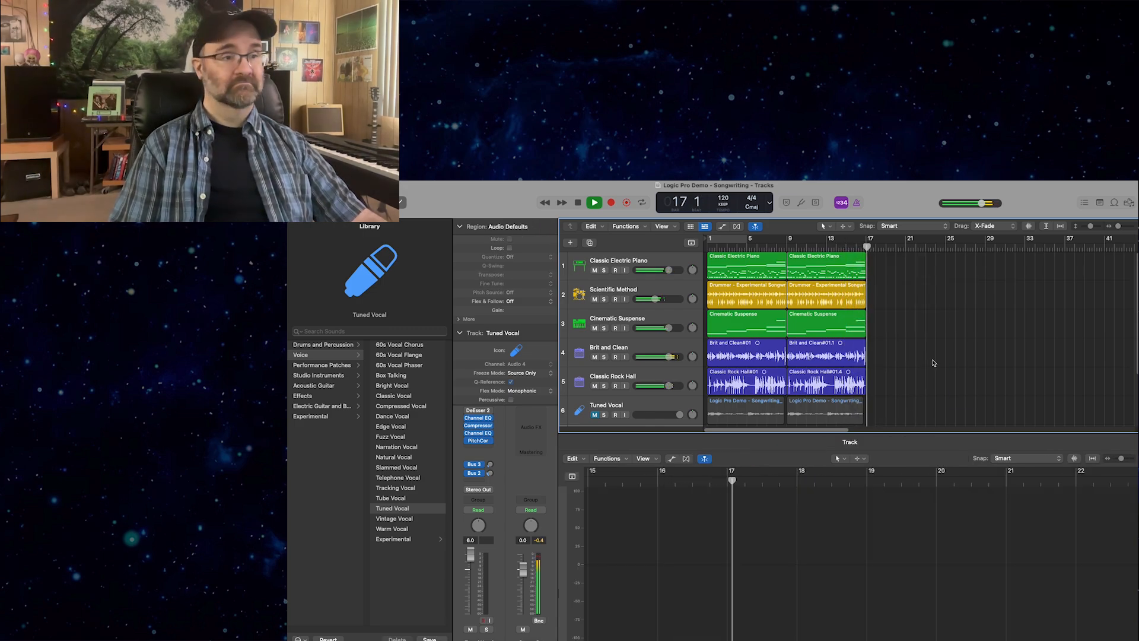
key("space")
key("Return")
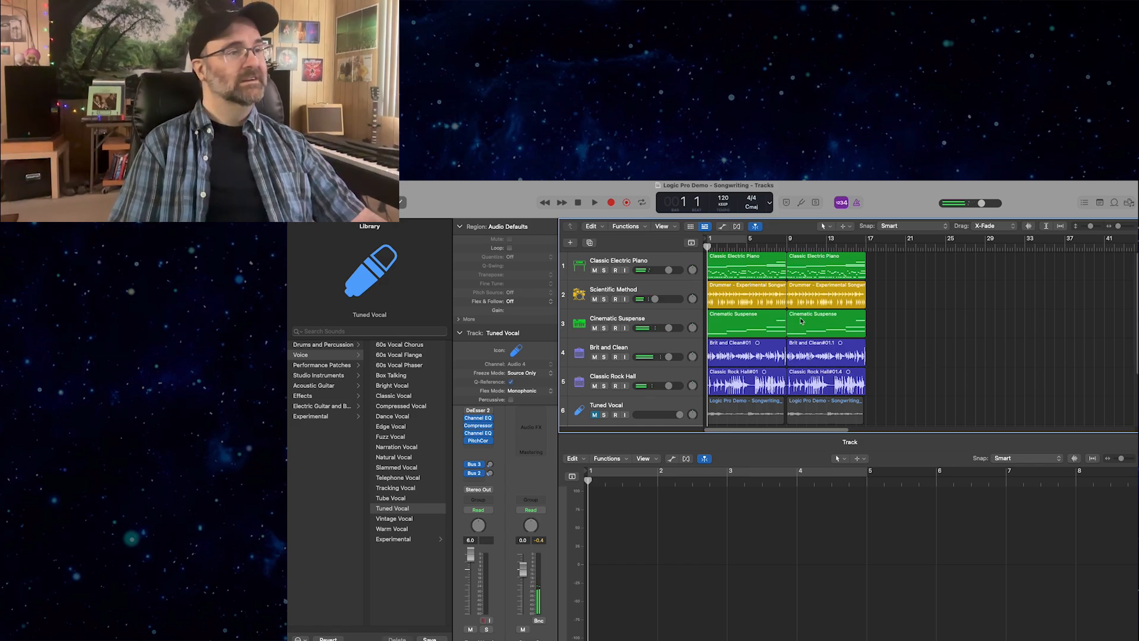
Pan the Classic Electric Piano and Classic Rock Hall tracks away from centre.
left_click(351, 174)
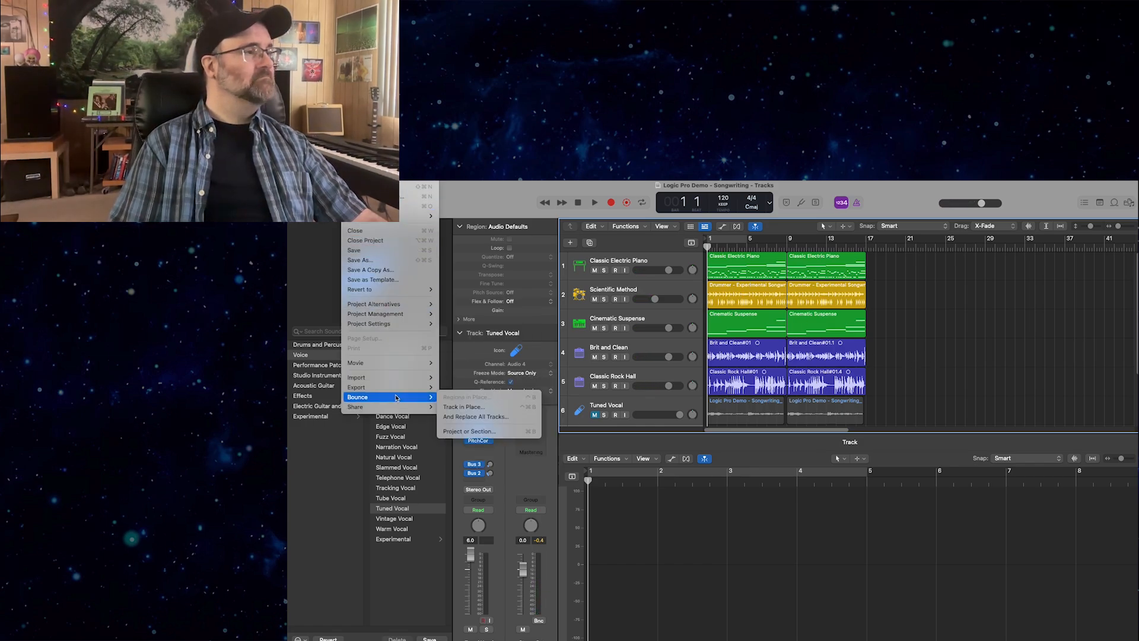
left_click(634, 408)
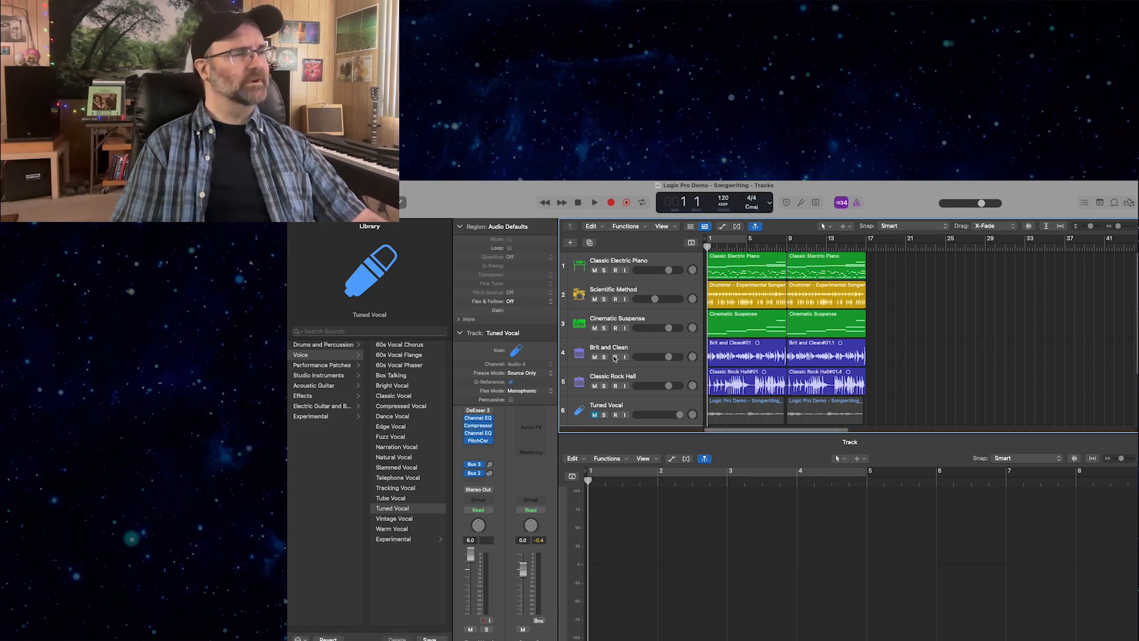
left_click(661, 350)
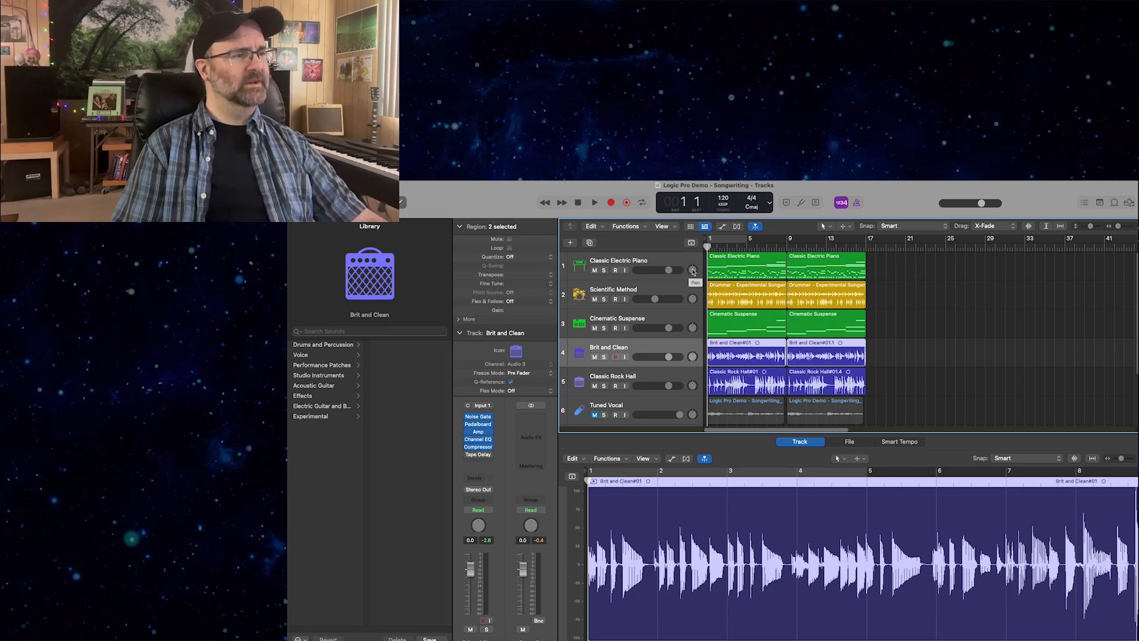
left_click_drag(693, 270, 693, 271)
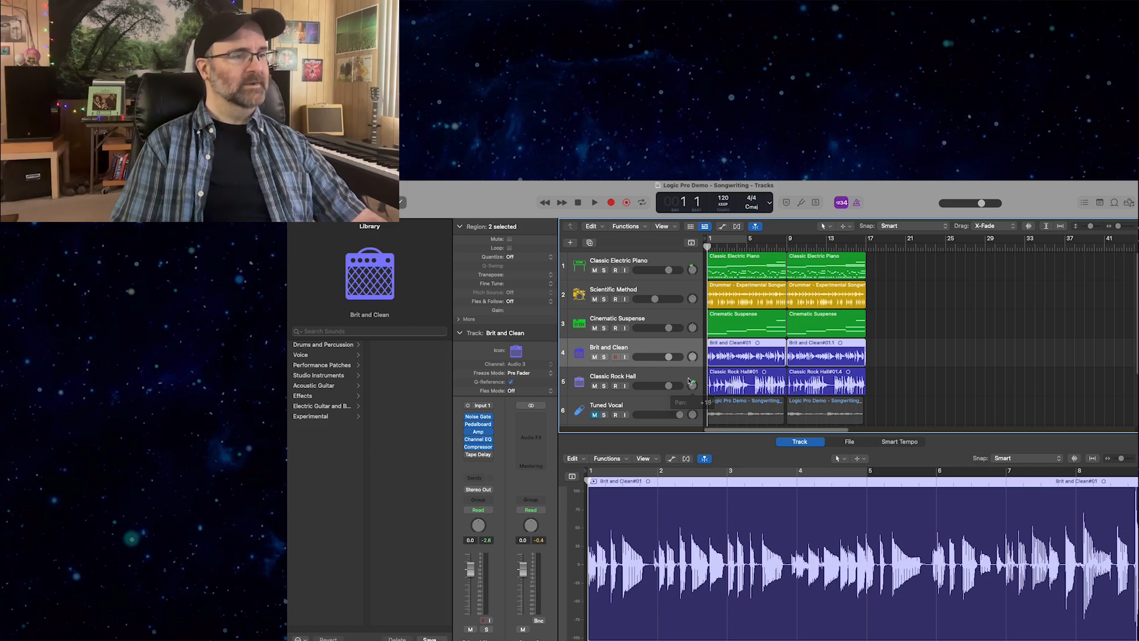
Balance the mix during playback: lower Classic Rock Hall slightly, raise the Scientific Method drums, and raise Brit and Clean to 1.5 dB.
key("space")
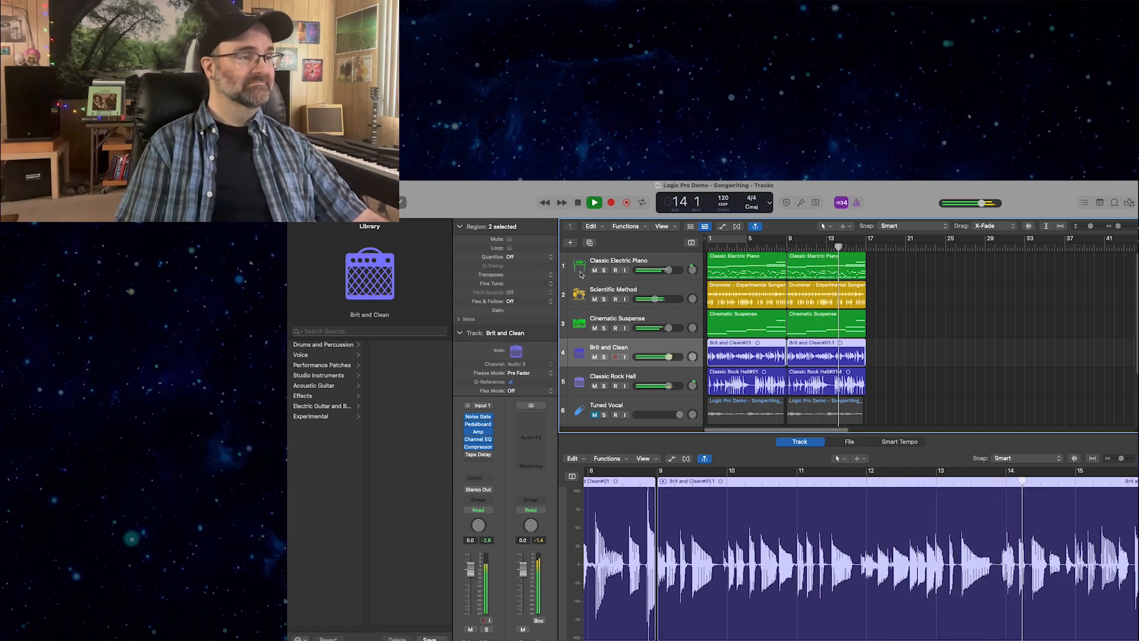
left_click_drag(669, 387, 665, 385)
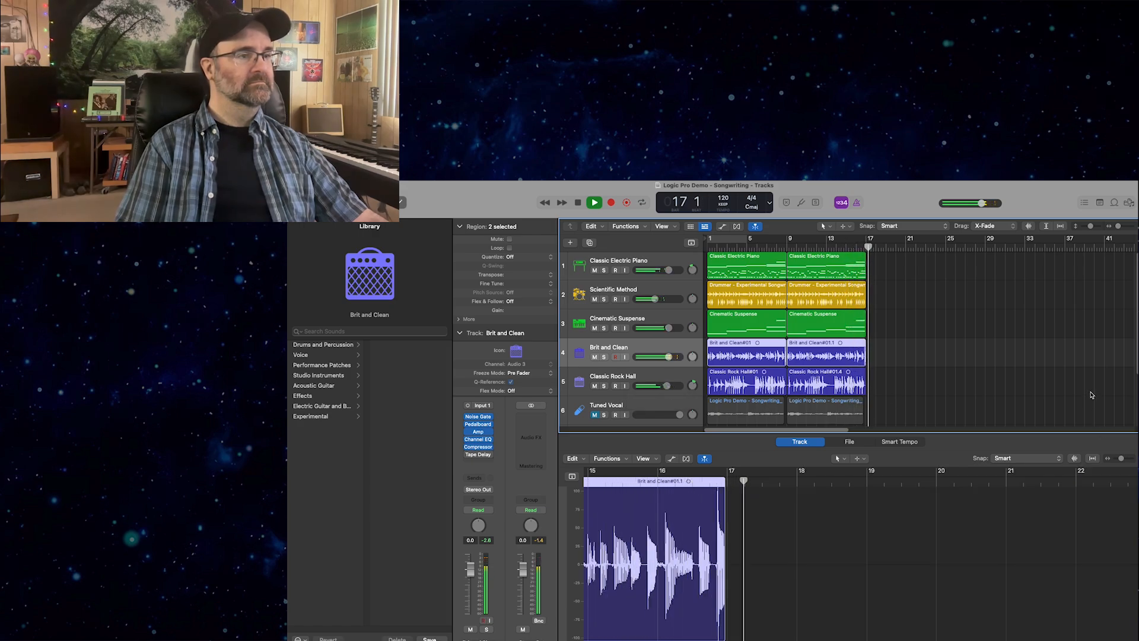
key("space")
key("Return")
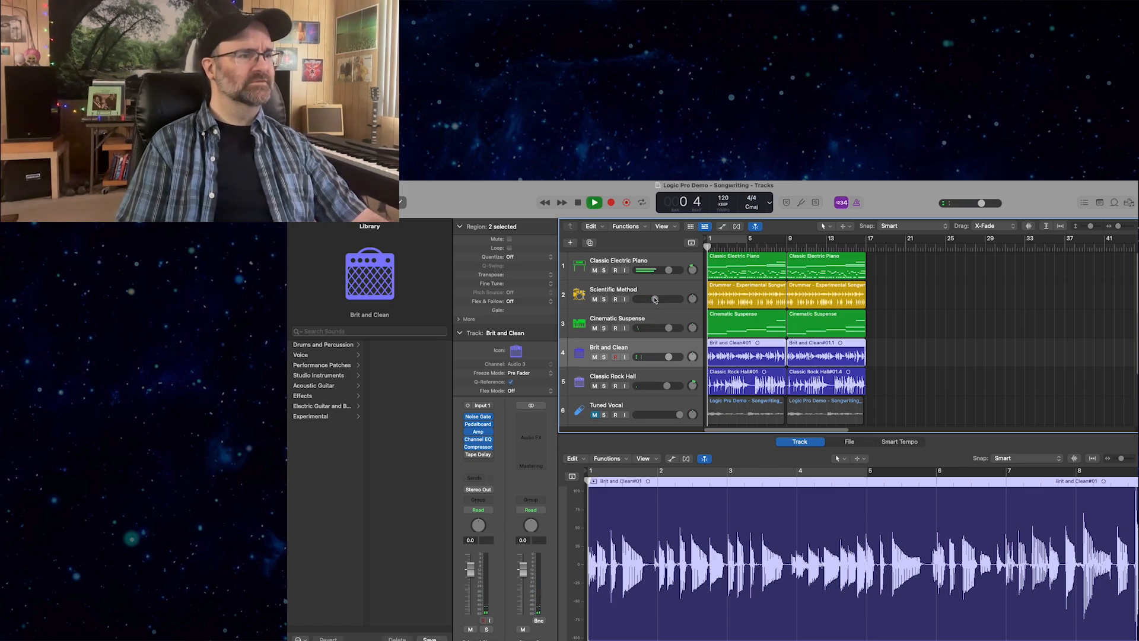
left_click_drag(655, 299, 663, 299)
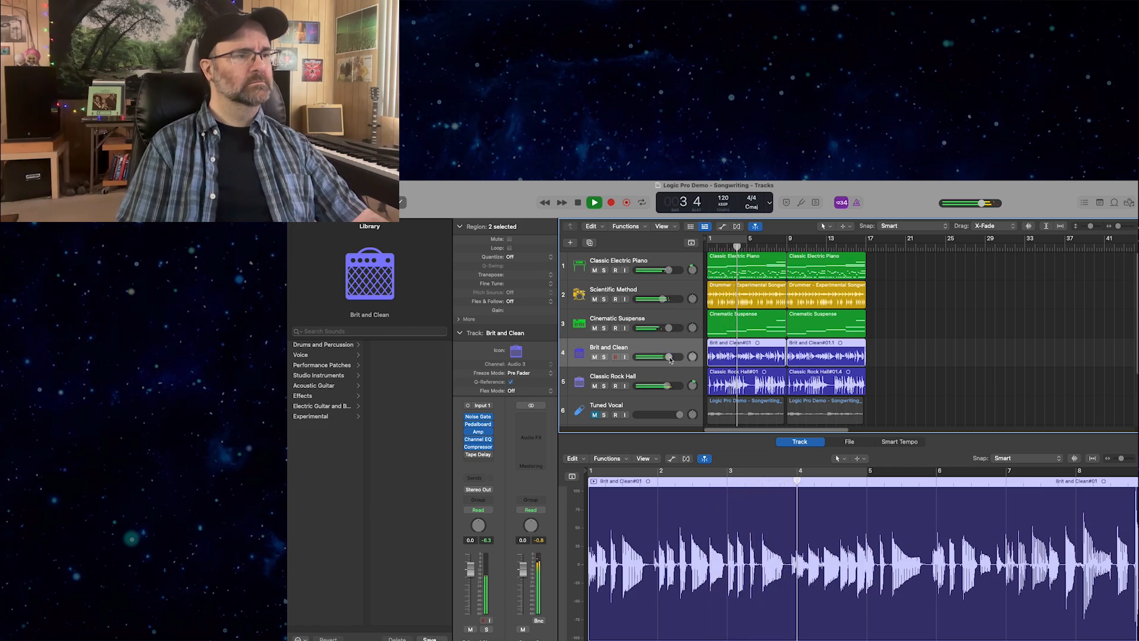
left_click_drag(671, 360, 677, 357)
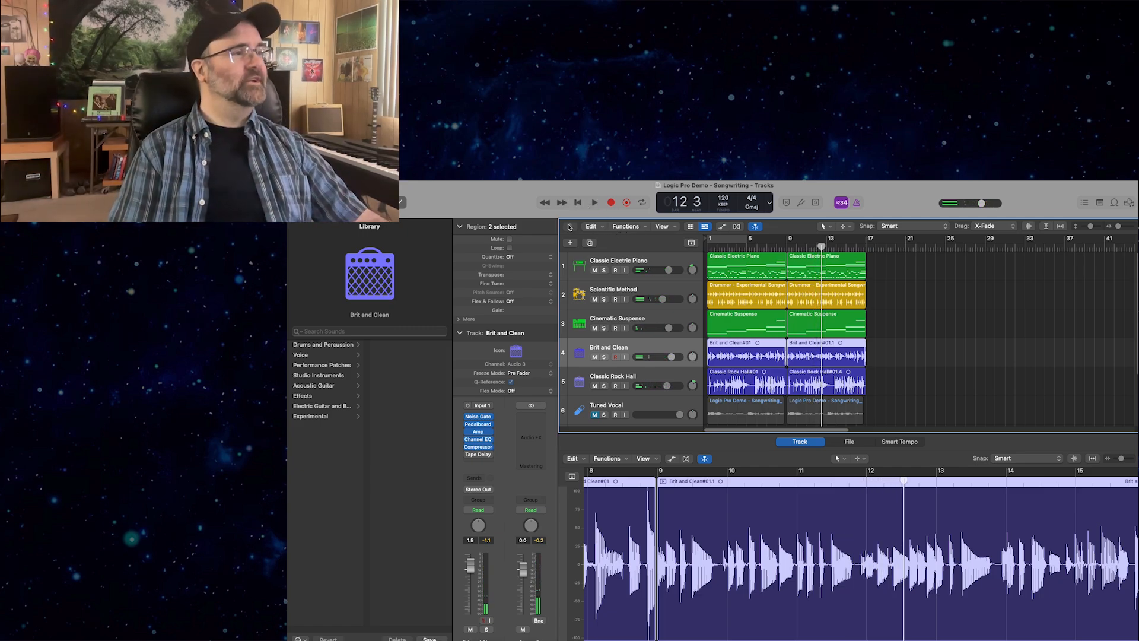
Bounce the project as a 24-bit, 44100 PCM Wave file instead of MP3, saved as Logic Pro Demo - Songwriting in the Bounces folder.
left_click(352, 174)
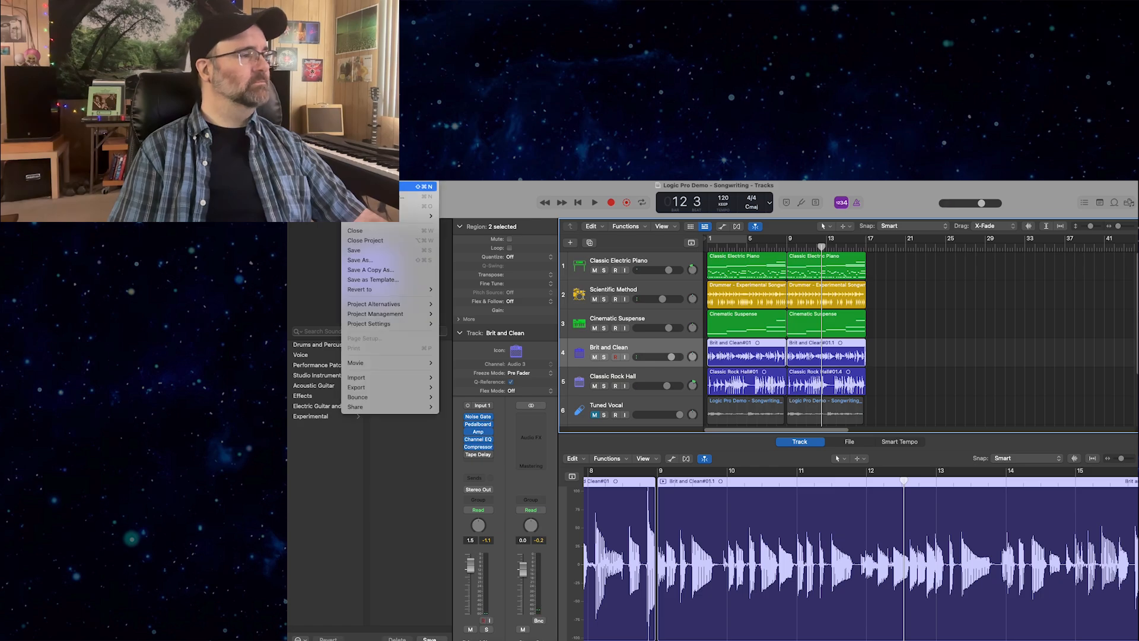
mouse_move(404, 386)
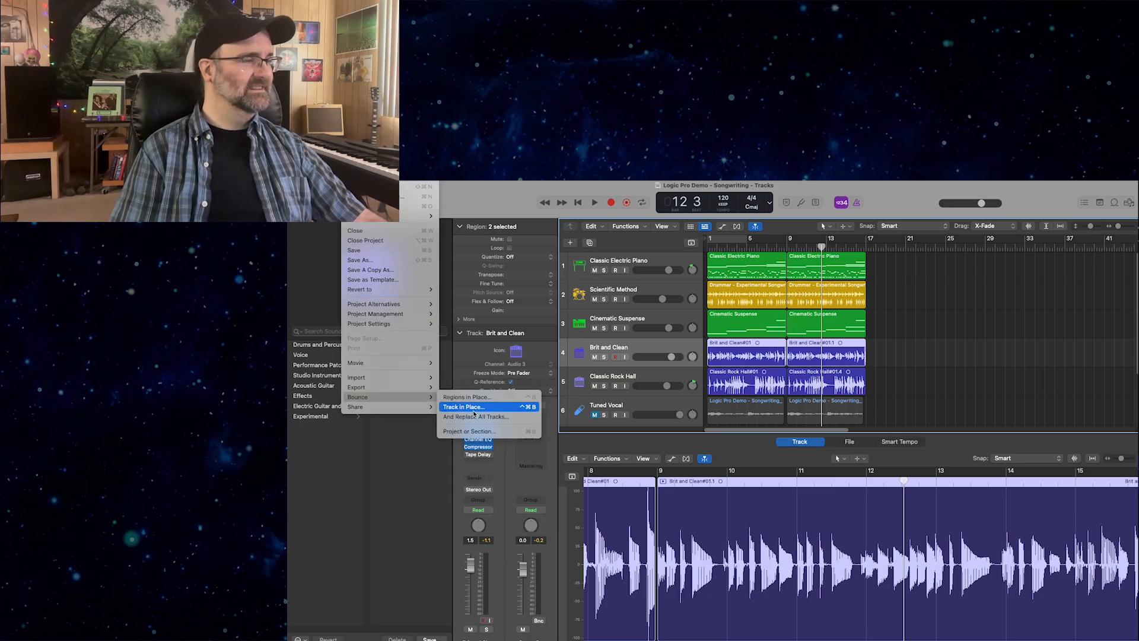
left_click(479, 431)
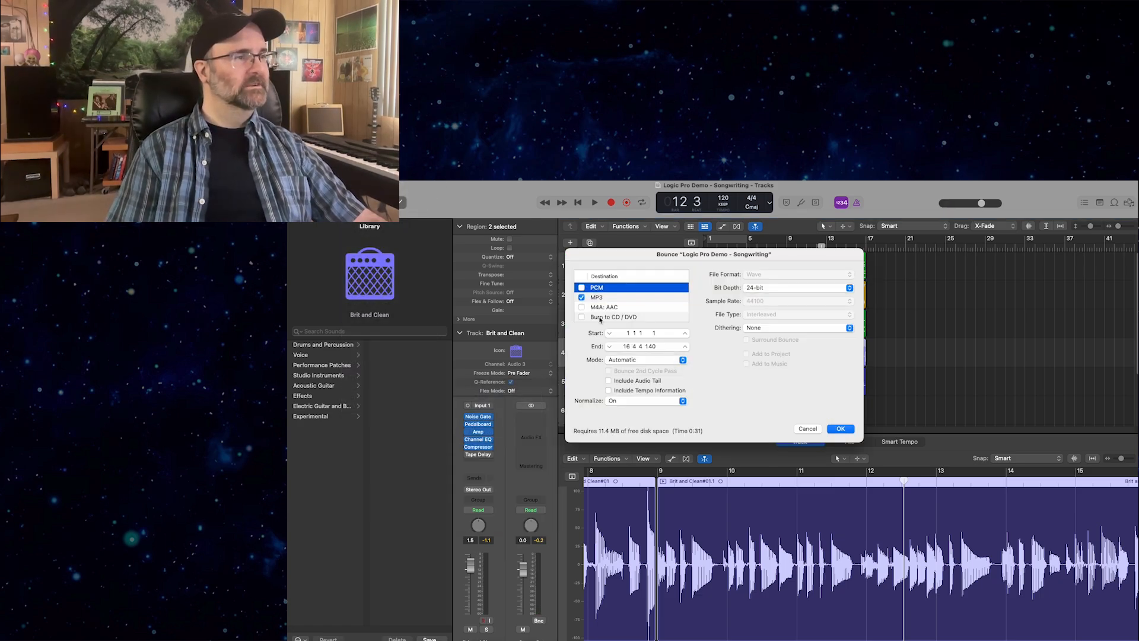
left_click(581, 287)
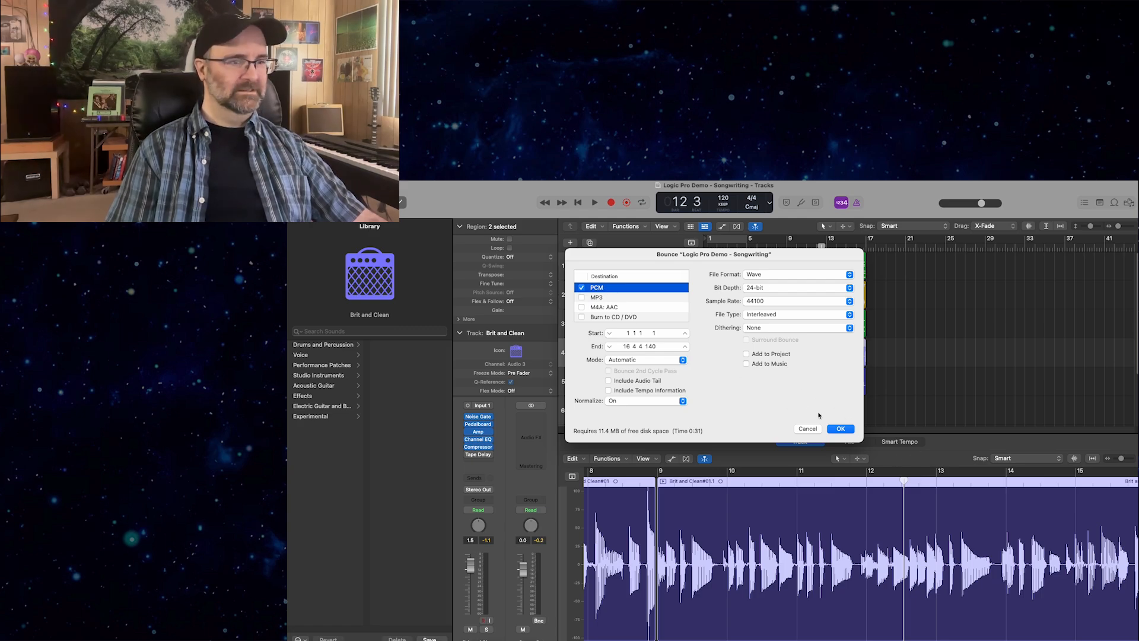
left_click(839, 428)
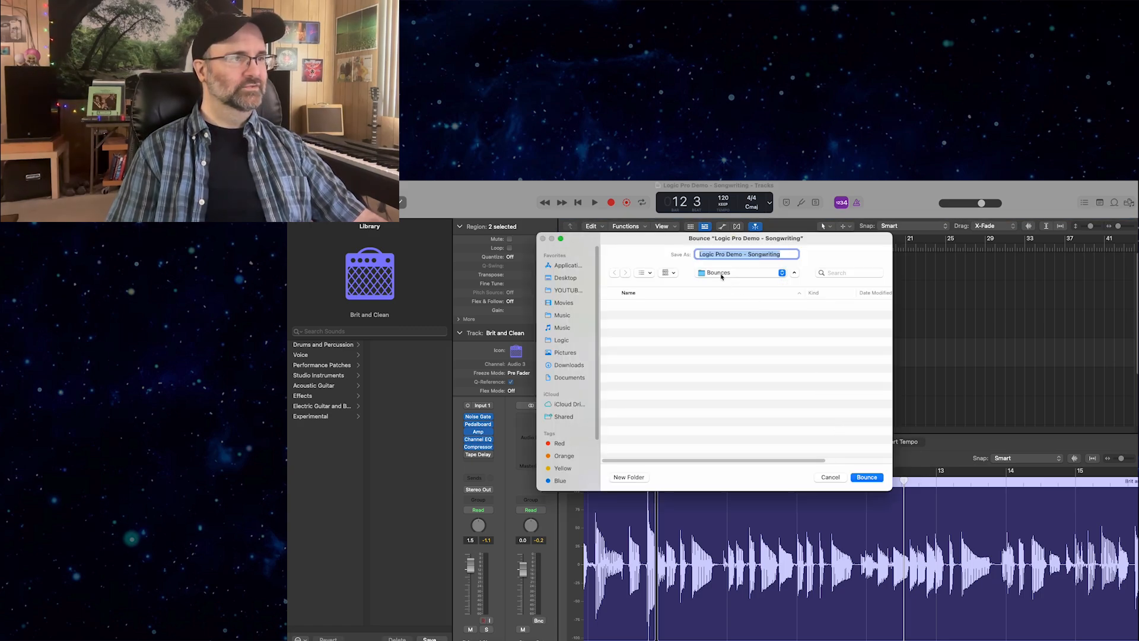
key("Return")
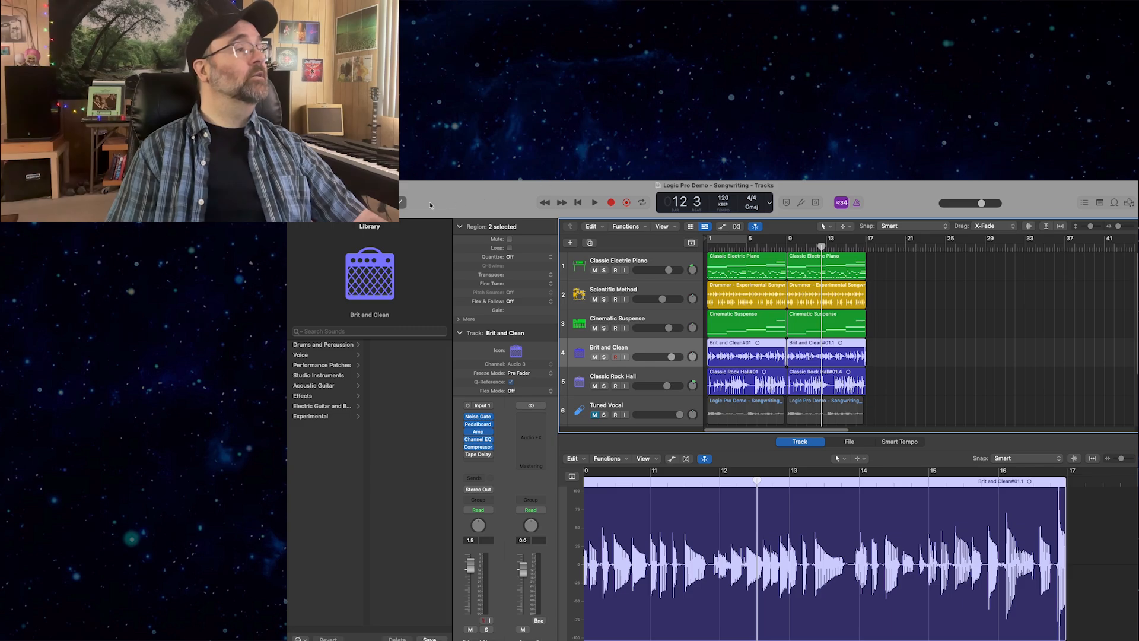
Quit the program and save the changes to the Logic Pro Demo - Songwriting project.
left_click(323, 175)
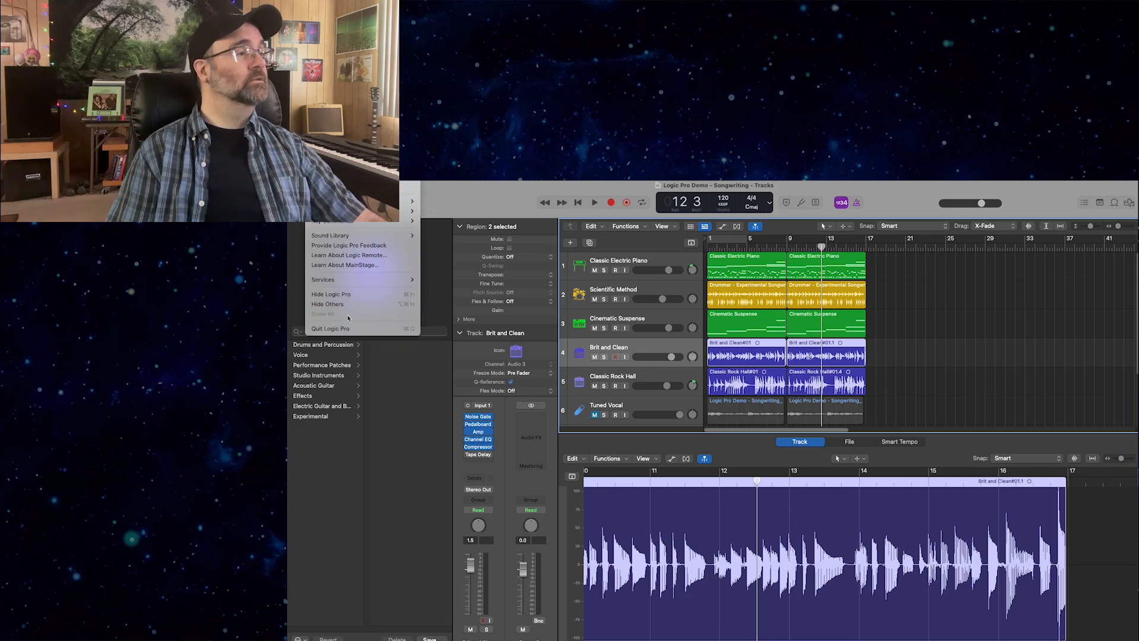
left_click(331, 328)
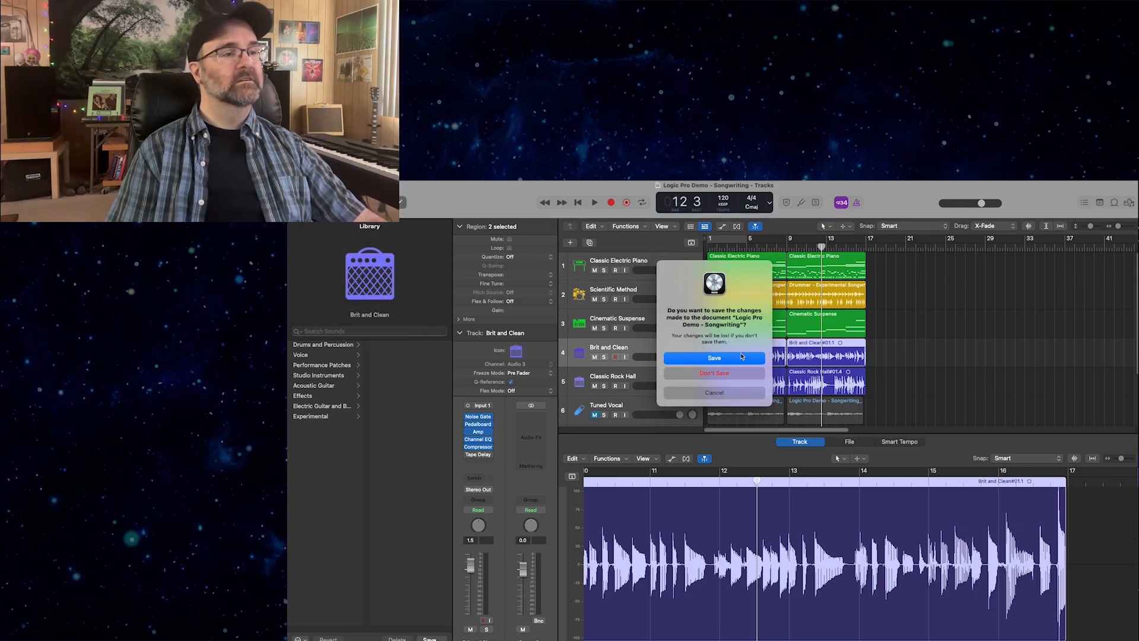
left_click(741, 357)
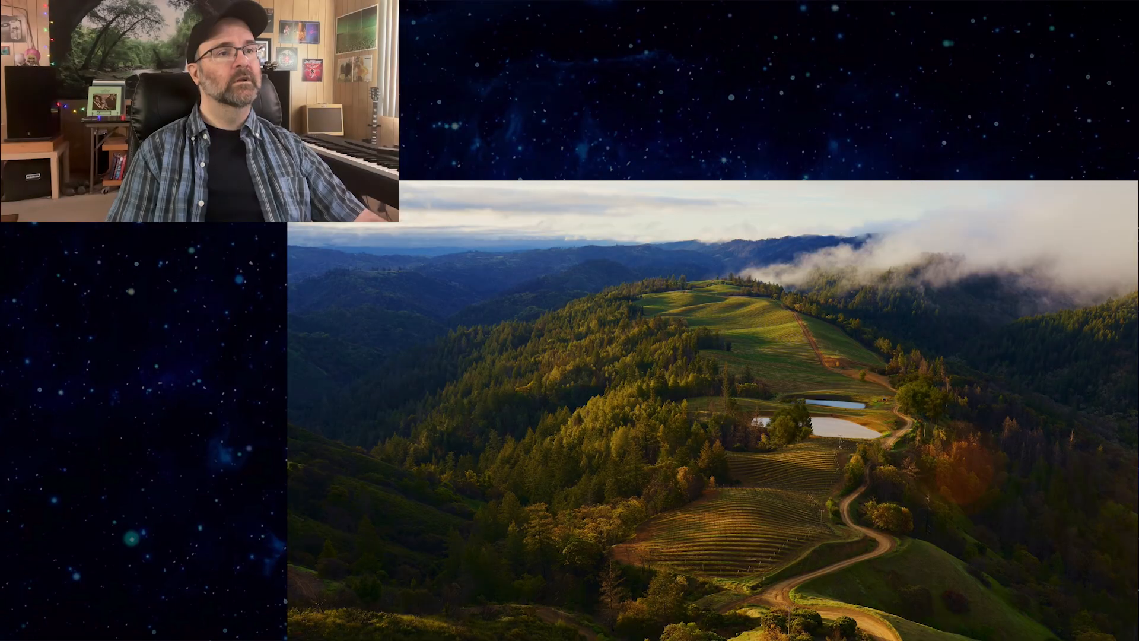